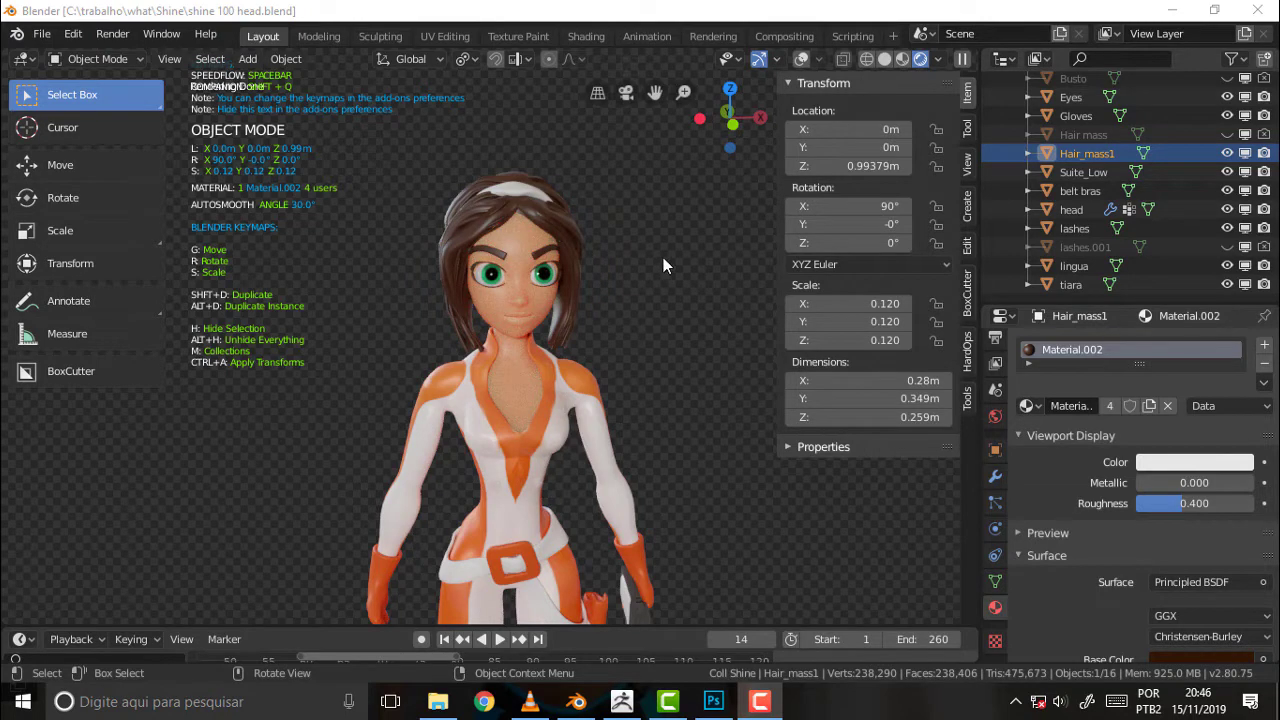
- Collapse the transform sidebar and bring Blender back in front of Photoshop
left_click_drag(777, 222, 997, 217)
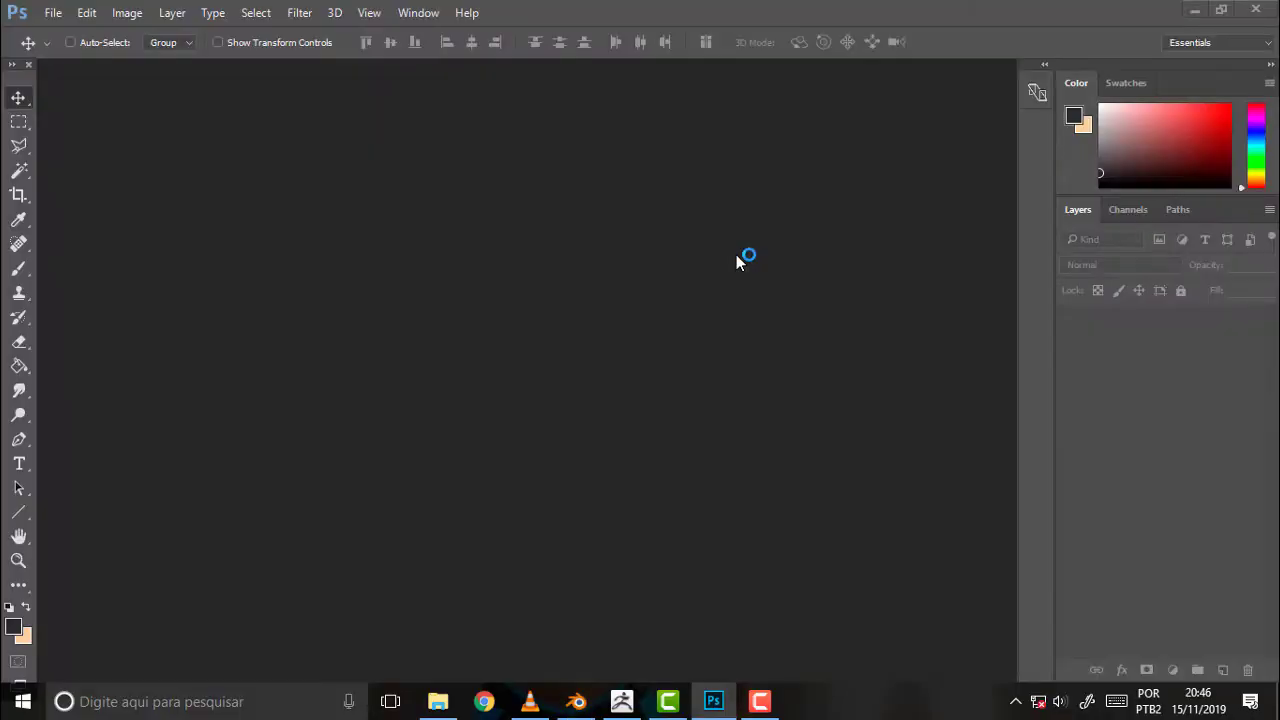
left_click(577, 704)
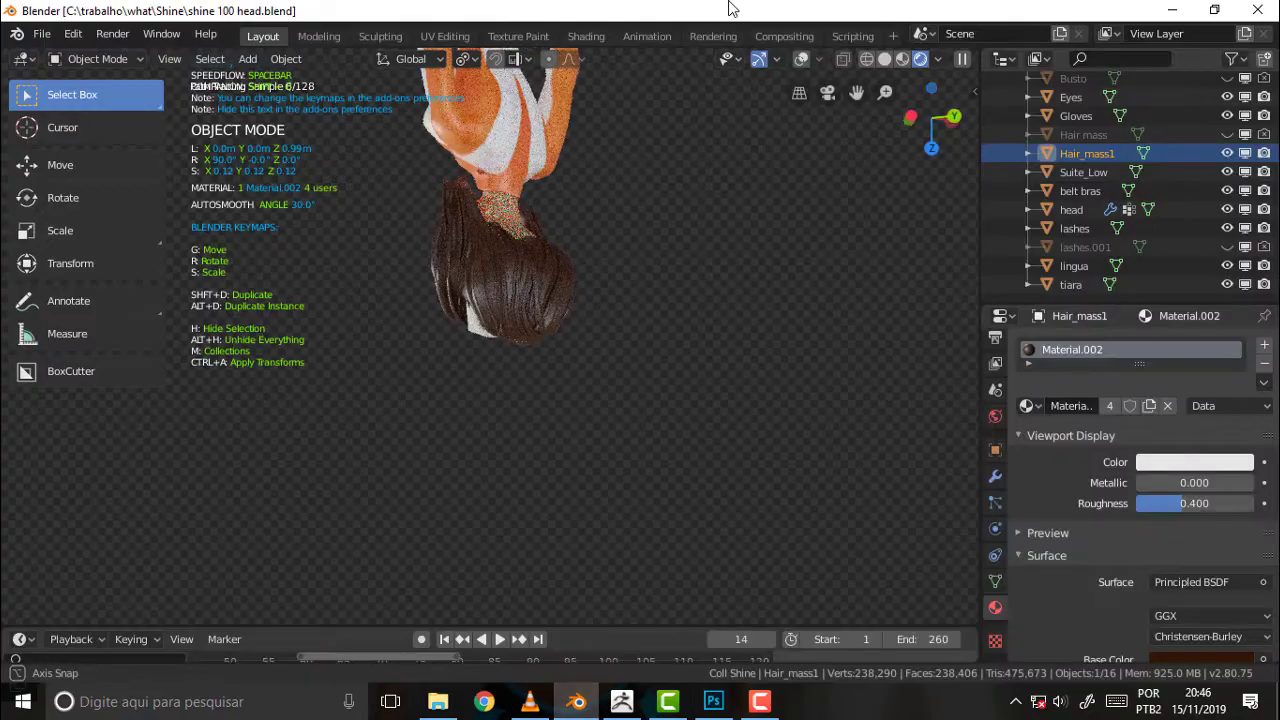
- Orbit and zoom the rendered view to look down at the character's face
mouse_move(605, 285)
middle_mouse_down()
mouse_move(625, 359)
mouse_move(757, 513)
mouse_move(782, 585)
mouse_move(775, 523)
mouse_move(801, 338)
mouse_move(780, 457)
mouse_move(817, 360)
mouse_move(794, 461)
mouse_move(776, 424)
middle_mouse_up()
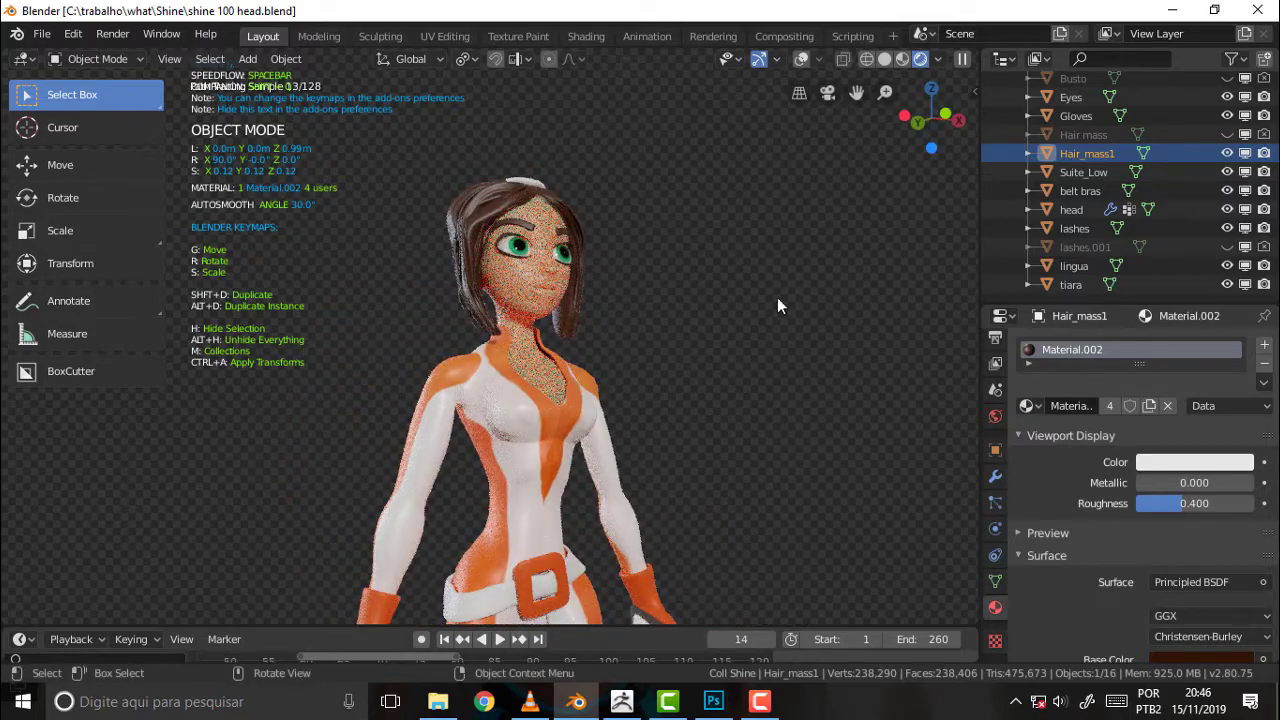
mouse_move(763, 337)
middle_mouse_down()
mouse_move(741, 368)
mouse_move(723, 361)
middle_mouse_up()
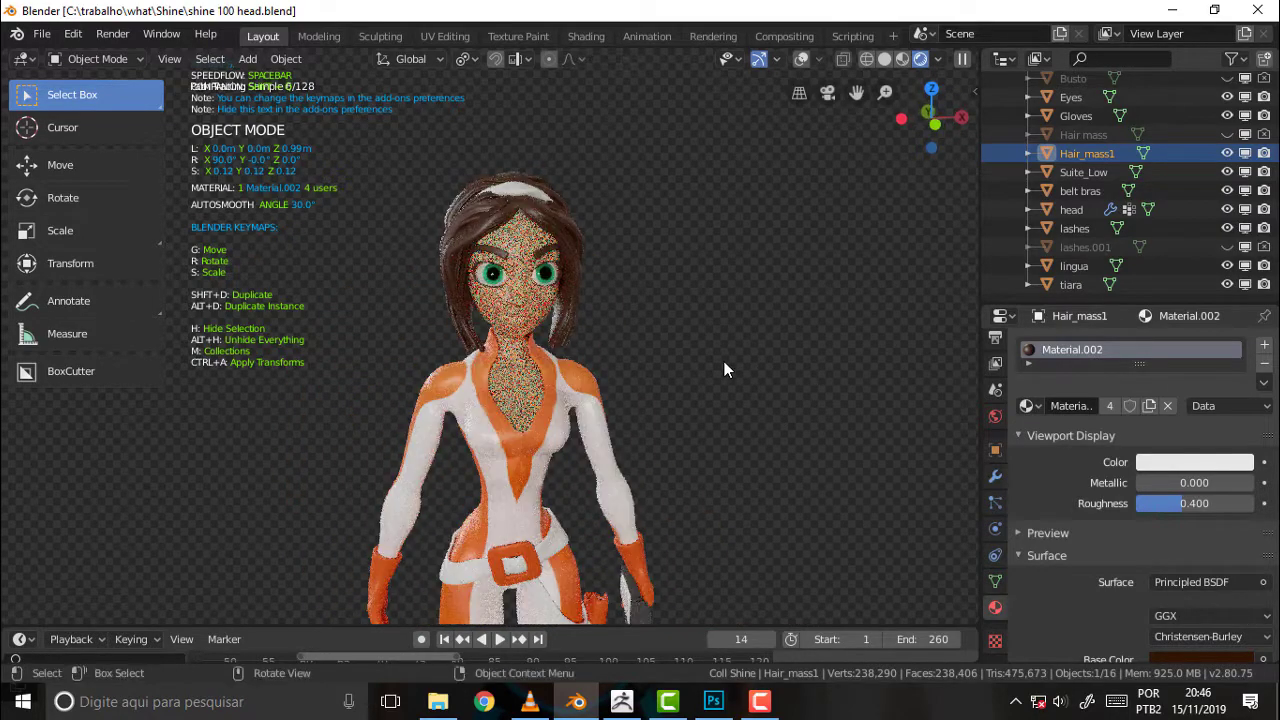
scroll(719, 268, "up", 5)
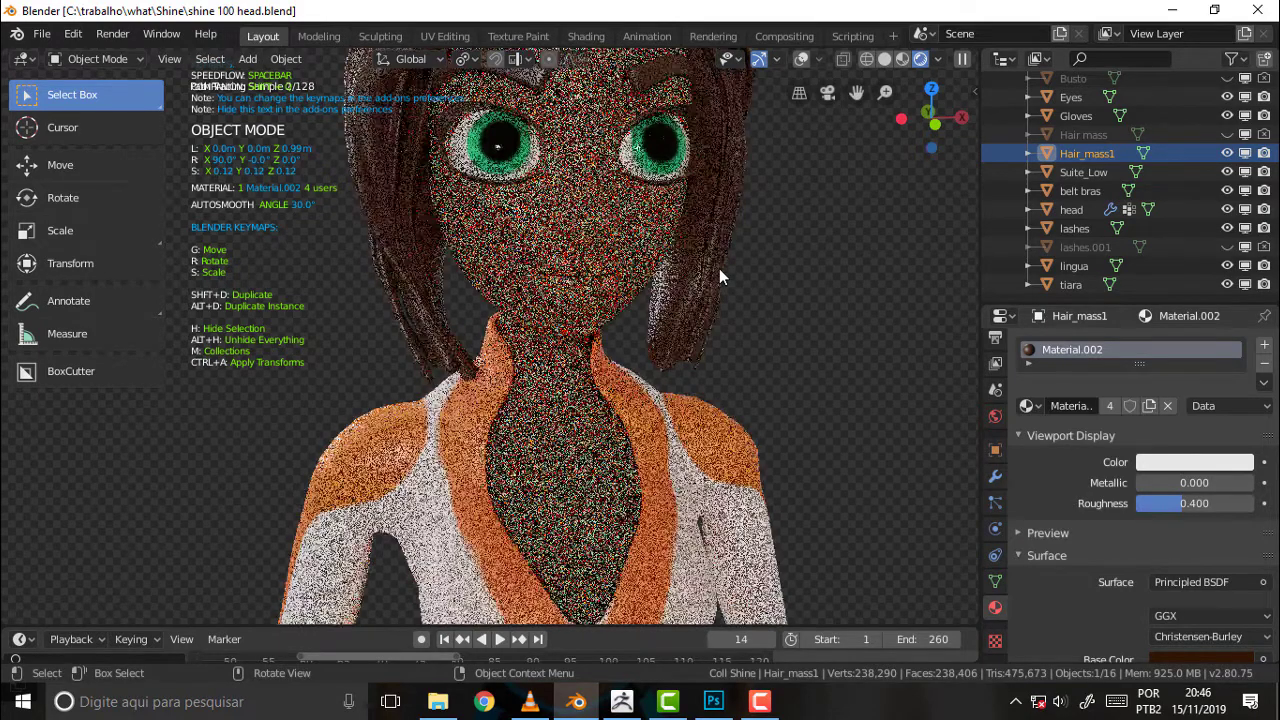
scroll(719, 268, "down", 5)
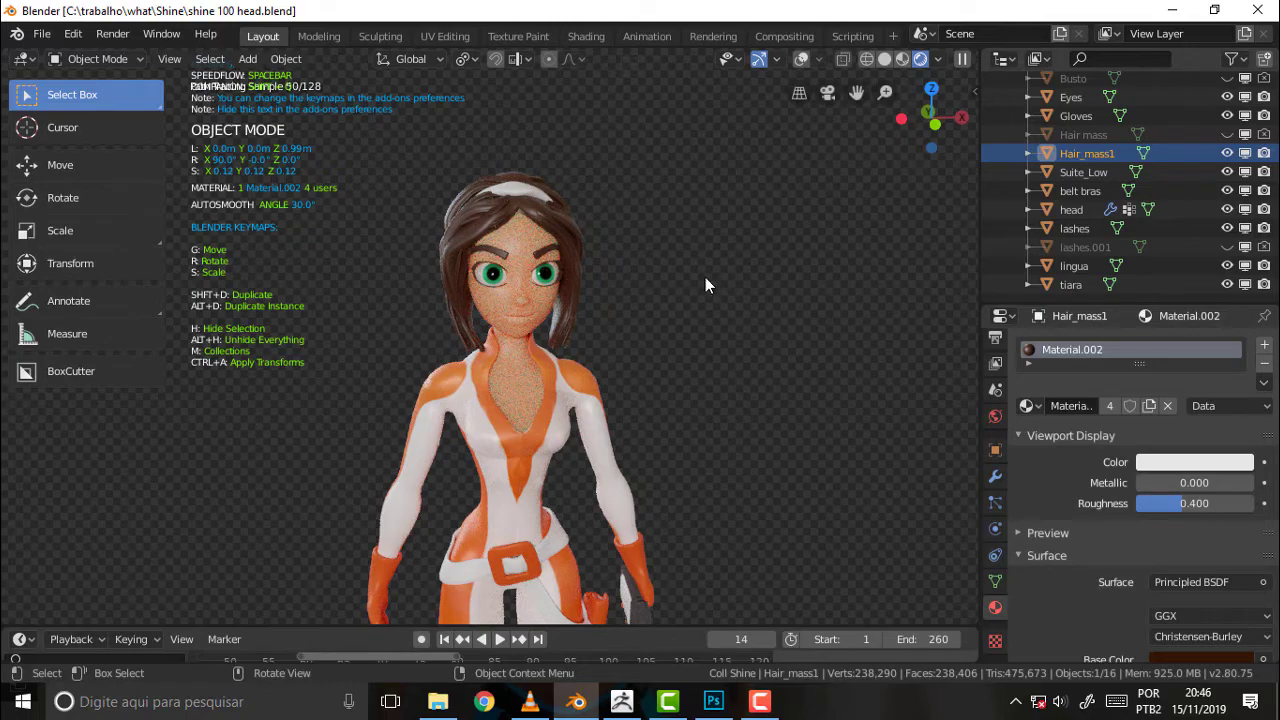
middle_click_drag(705, 277, 660, 286)
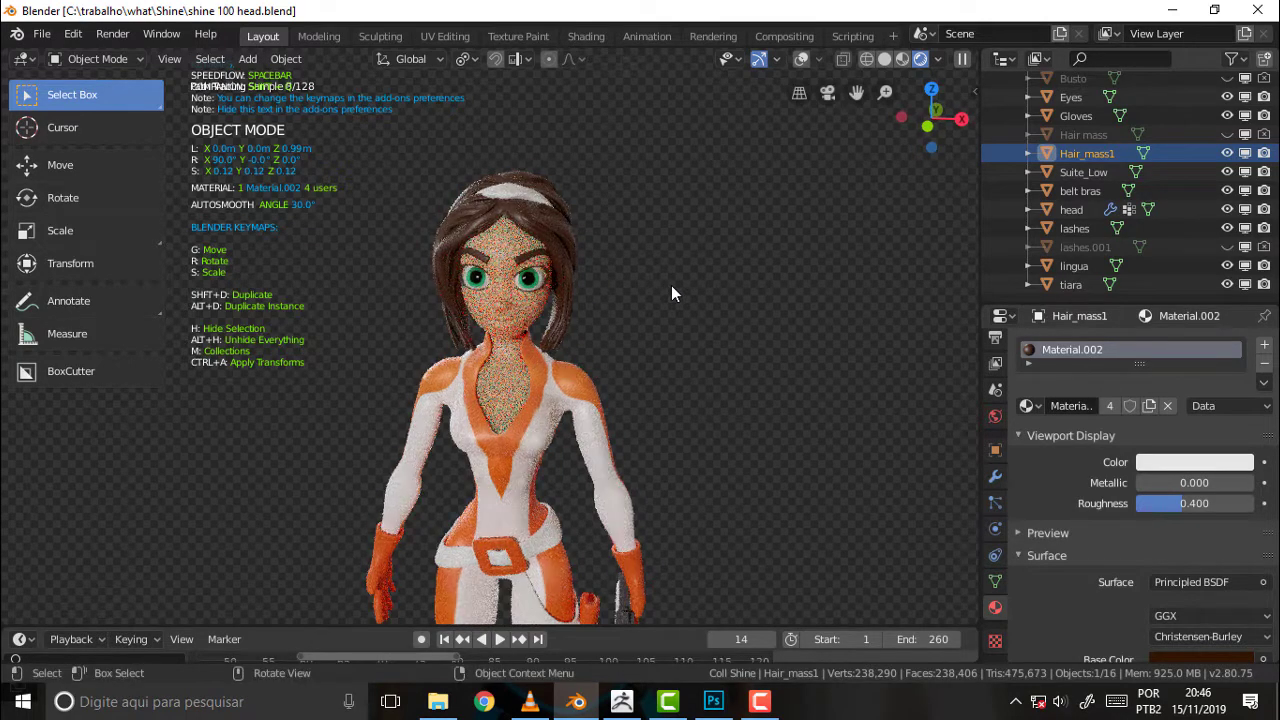
scroll(671, 285, "up", 5)
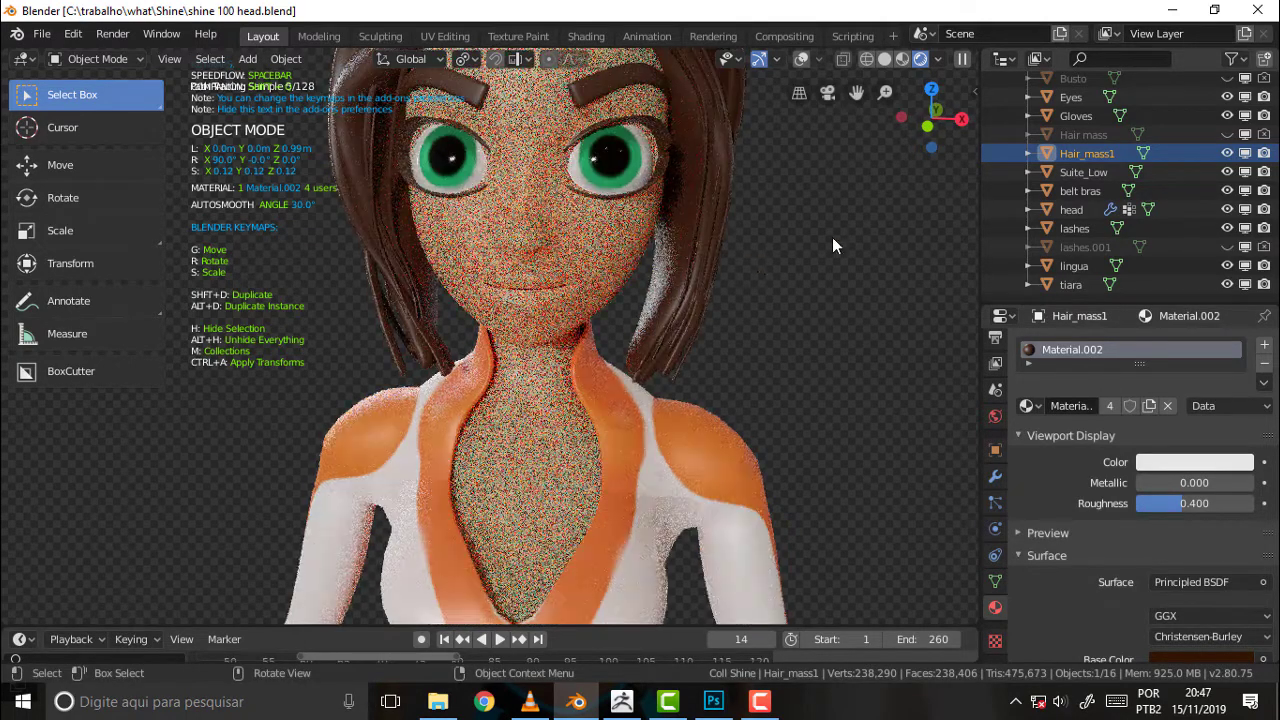
middle_click_drag(723, 265, 538, 148)
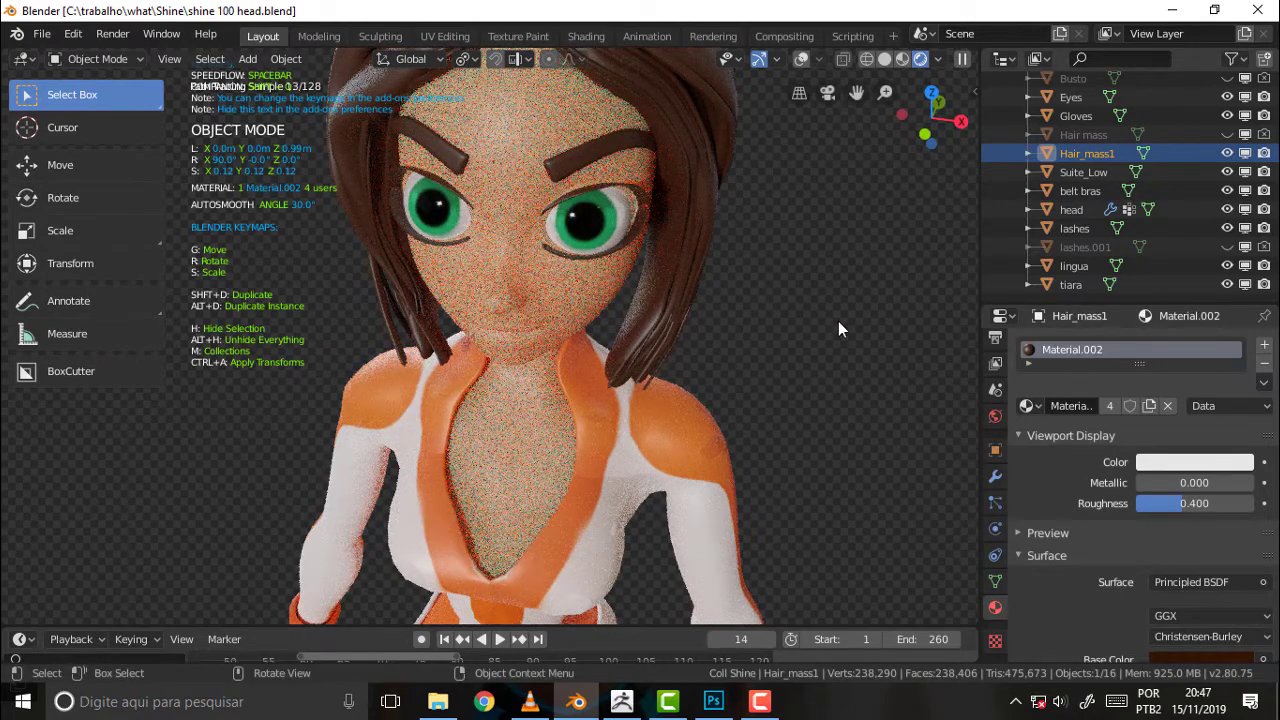
- Switch the viewport to Solid shading and orbit to a straight front view of the head
key("z")
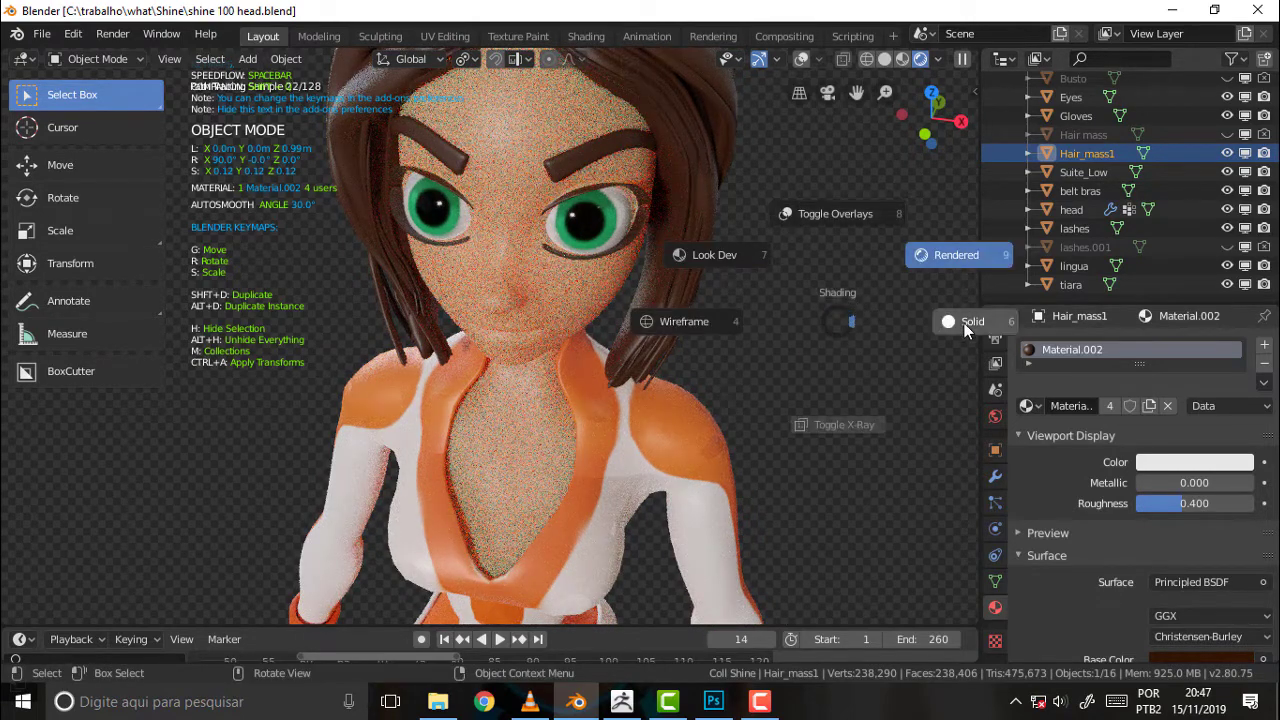
left_click(964, 323)
mouse_move(855, 285)
middle_mouse_down()
mouse_move(892, 200)
mouse_move(854, 208)
middle_mouse_up()
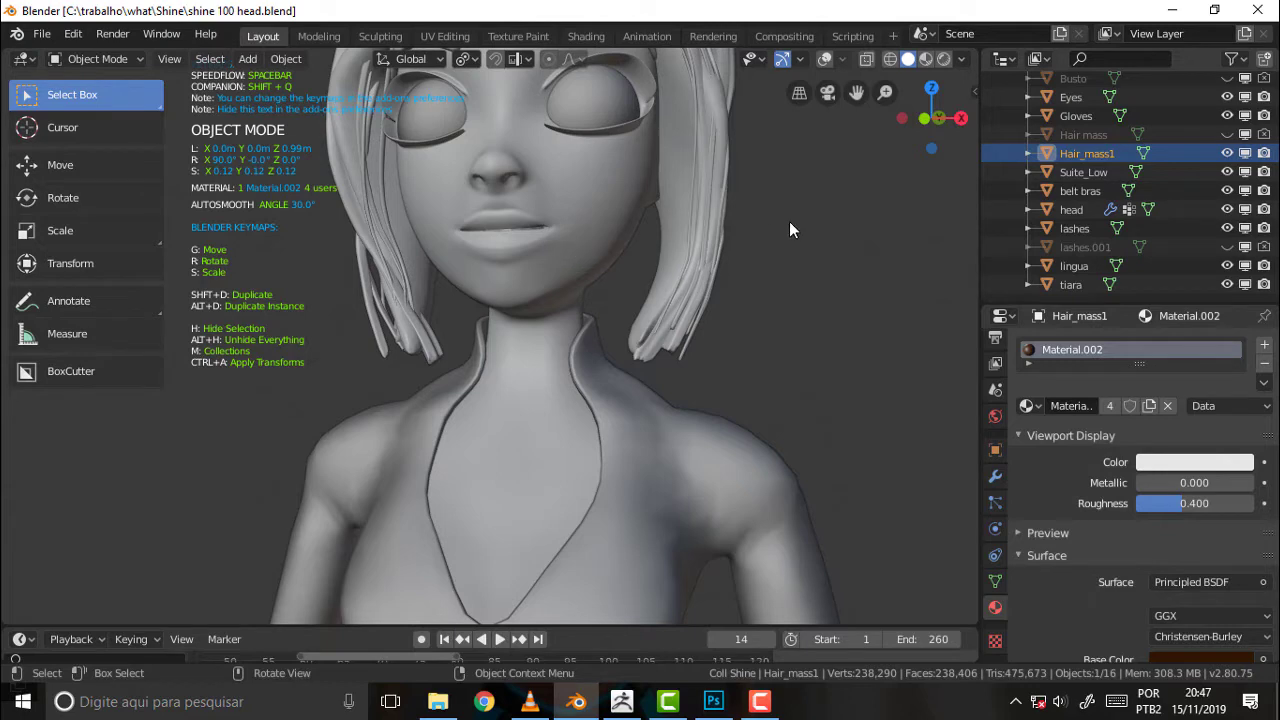
mouse_move(790, 230)
middle_mouse_down()
mouse_move(847, 249)
mouse_move(862, 277)
mouse_move(822, 251)
mouse_move(906, 238)
mouse_move(843, 241)
middle_mouse_up()
scroll(827, 245, "down", 5)
scroll(827, 245, "up", 5)
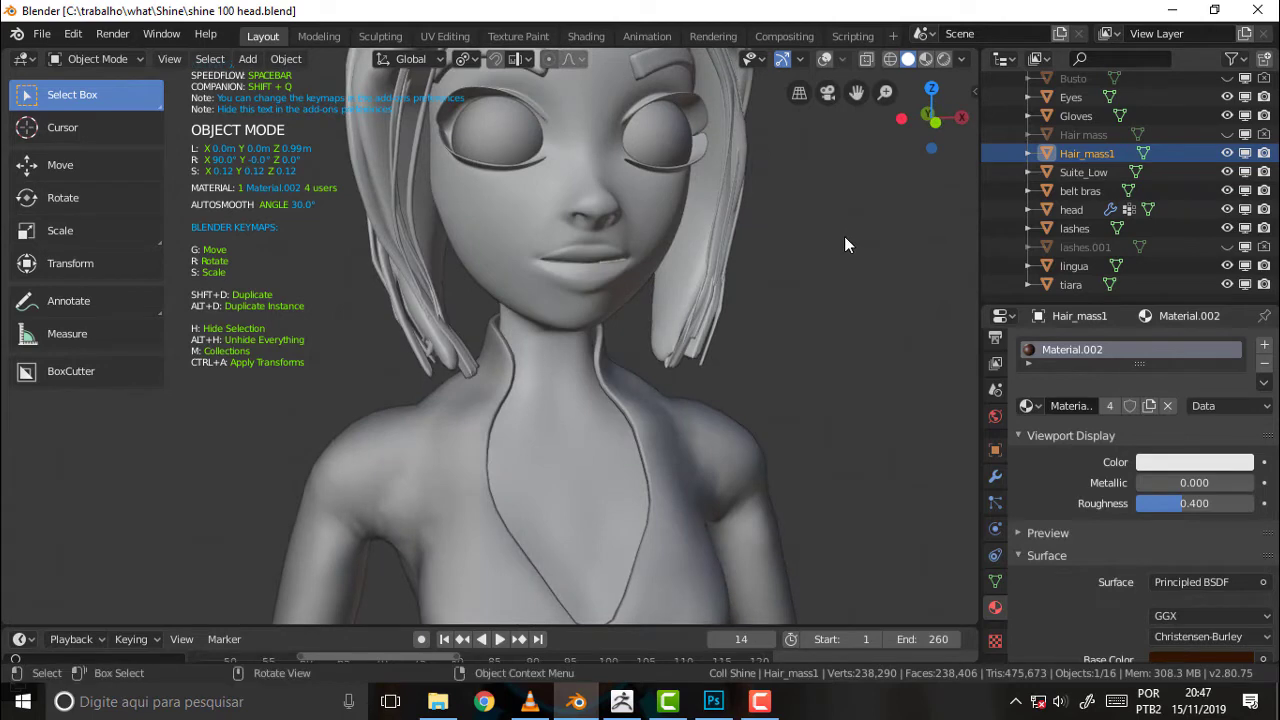
scroll(873, 235, "down", 5)
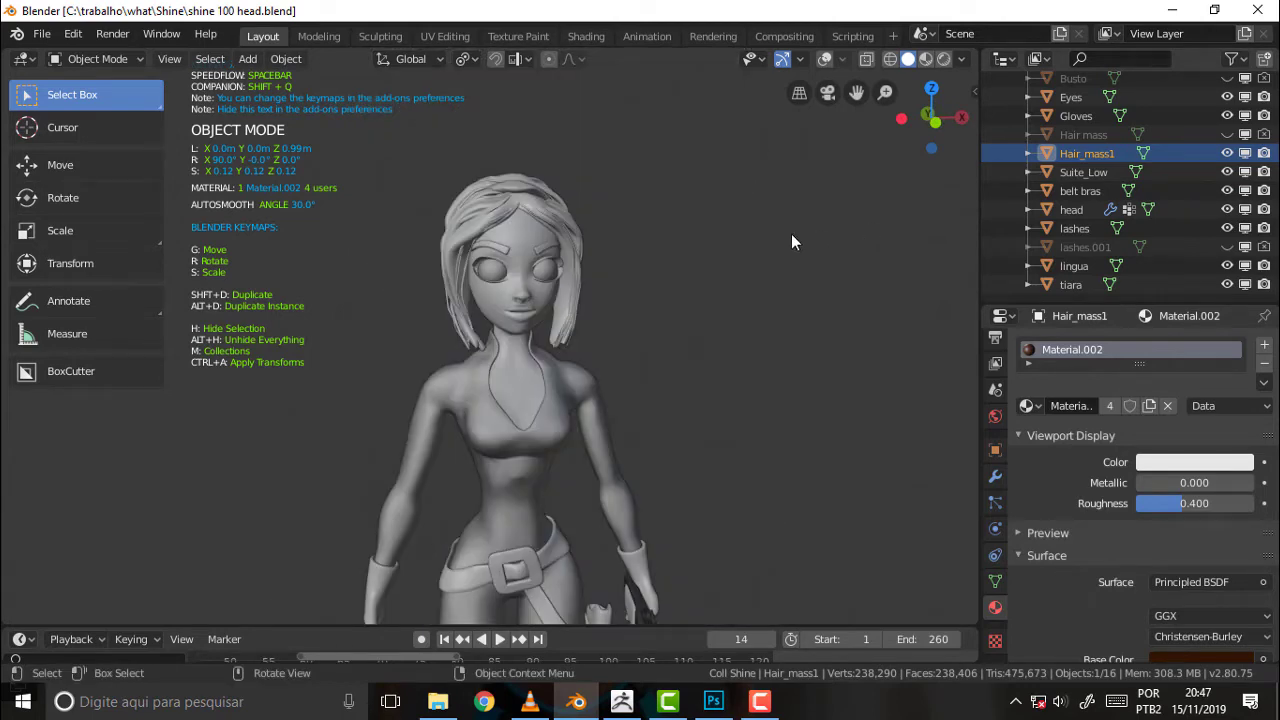
scroll(786, 228, "up", 5)
scroll(786, 228, "down", 5)
- Orbit and zoom around the head to inspect its side
mouse_move(760, 279)
middle_mouse_down()
mouse_move(893, 290)
mouse_move(759, 292)
middle_mouse_up()
scroll(759, 292, "up", 5)
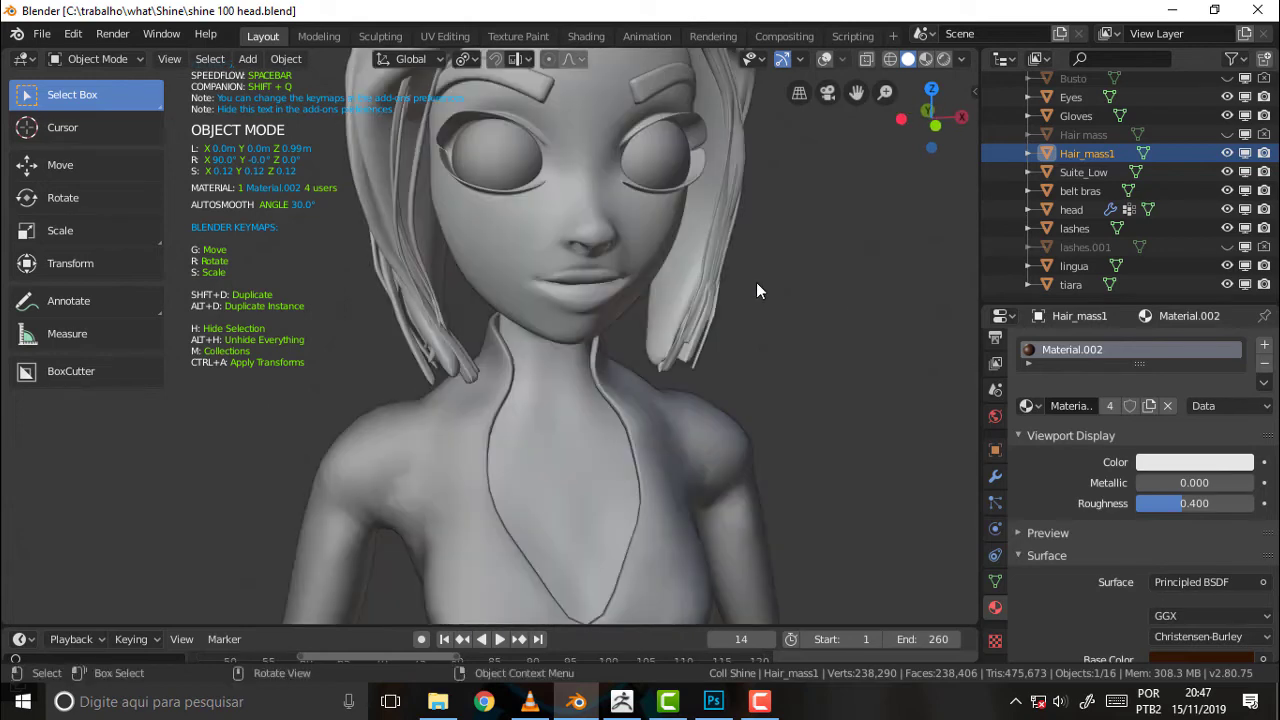
scroll(756, 282, "down", 5)
scroll(756, 282, "up", 5)
scroll(755, 283, "down", 5)
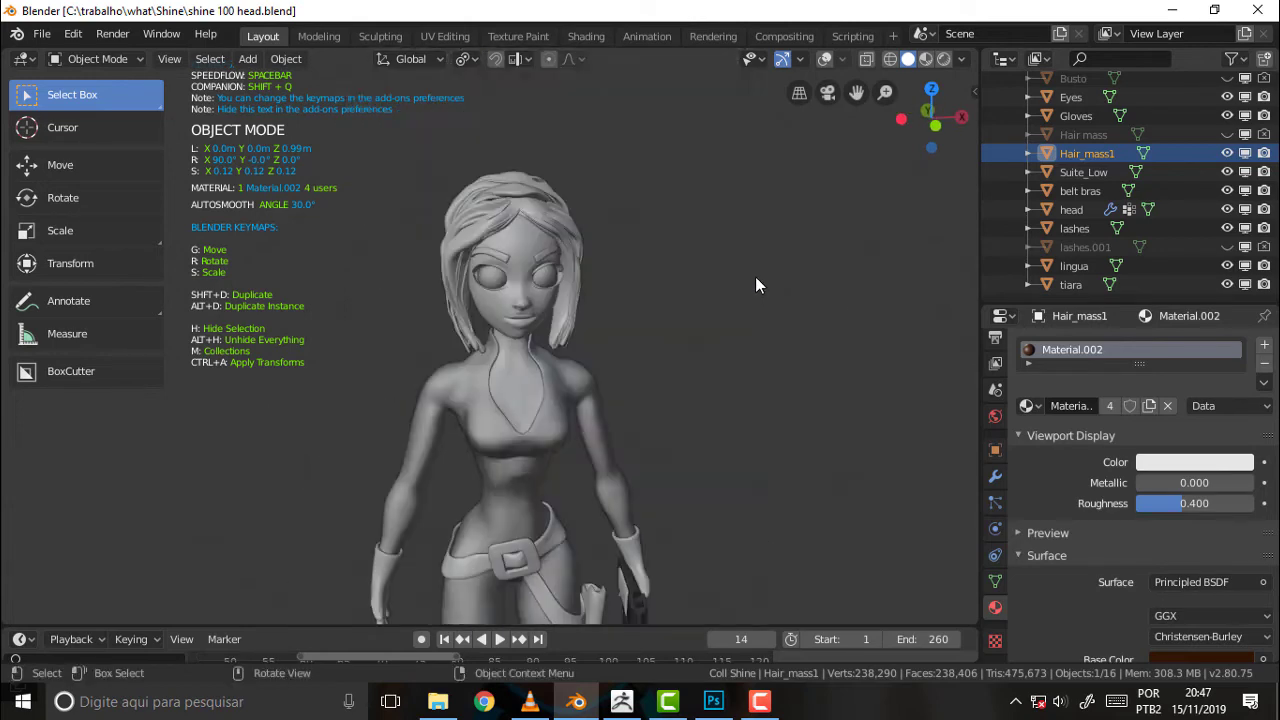
scroll(752, 278, "up", 5)
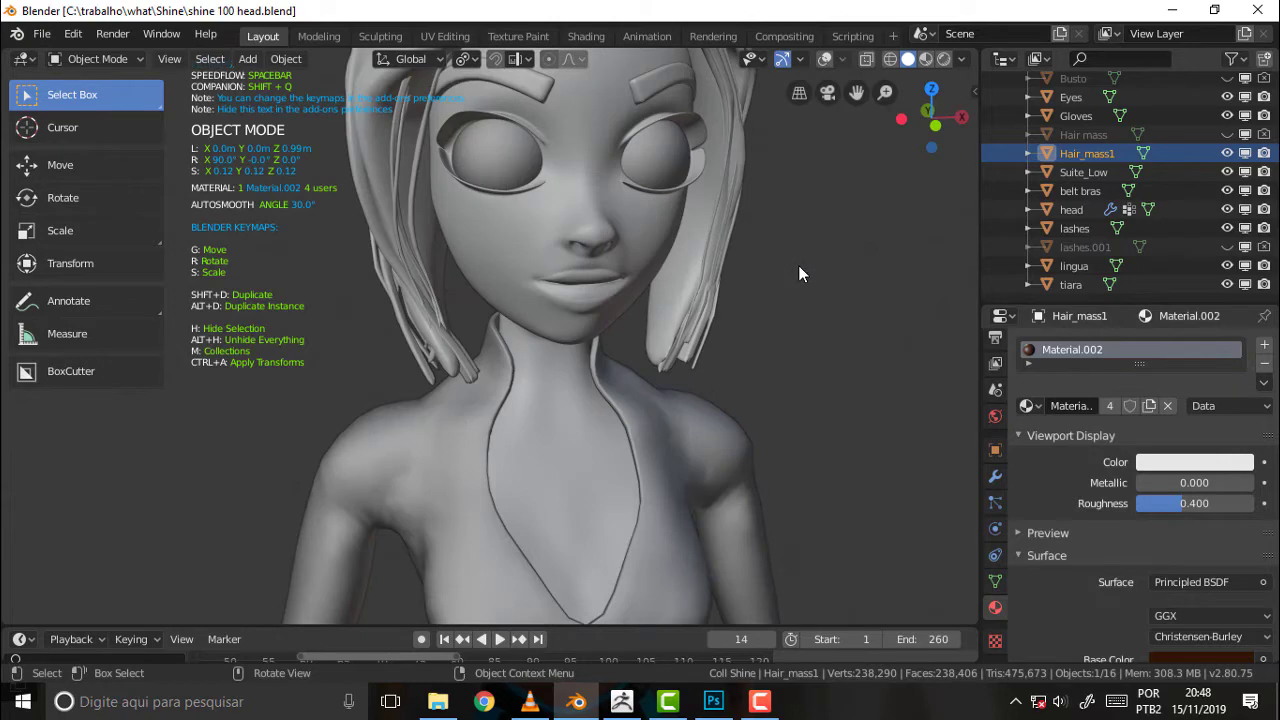
middle_click_drag(801, 260, 761, 256)
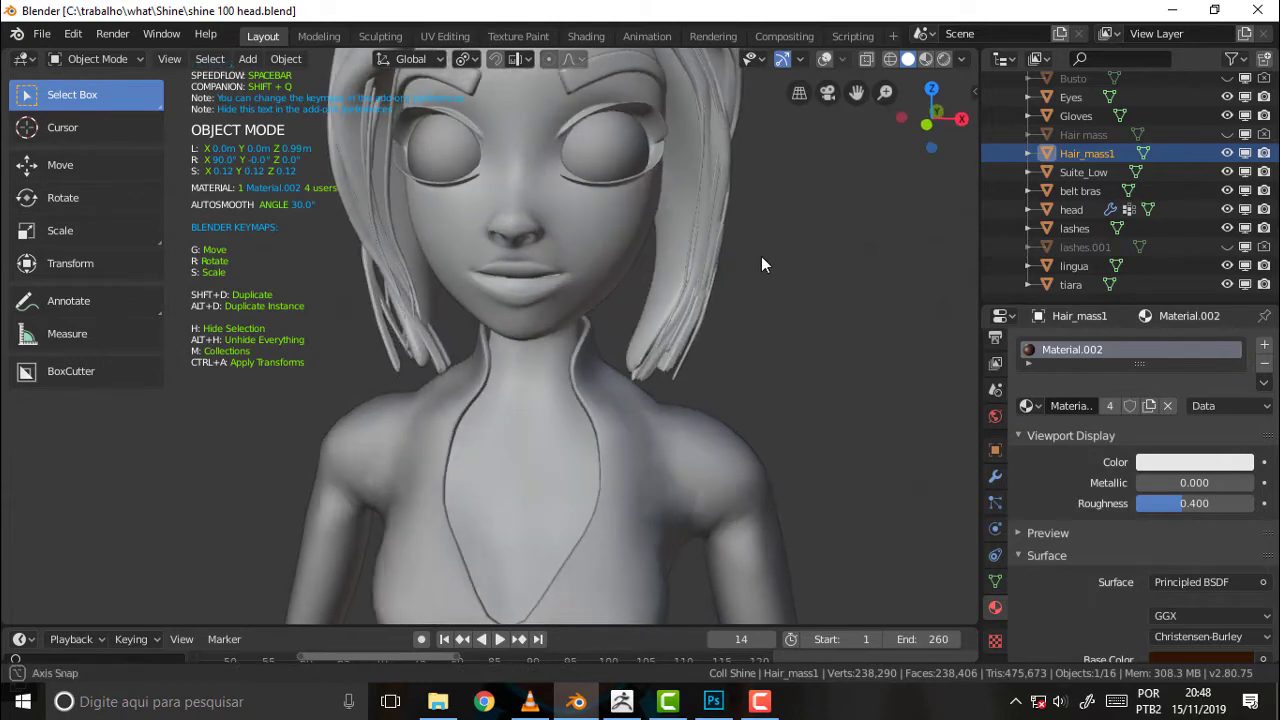
scroll(761, 256, "down", 5)
scroll(761, 258, "up", 5)
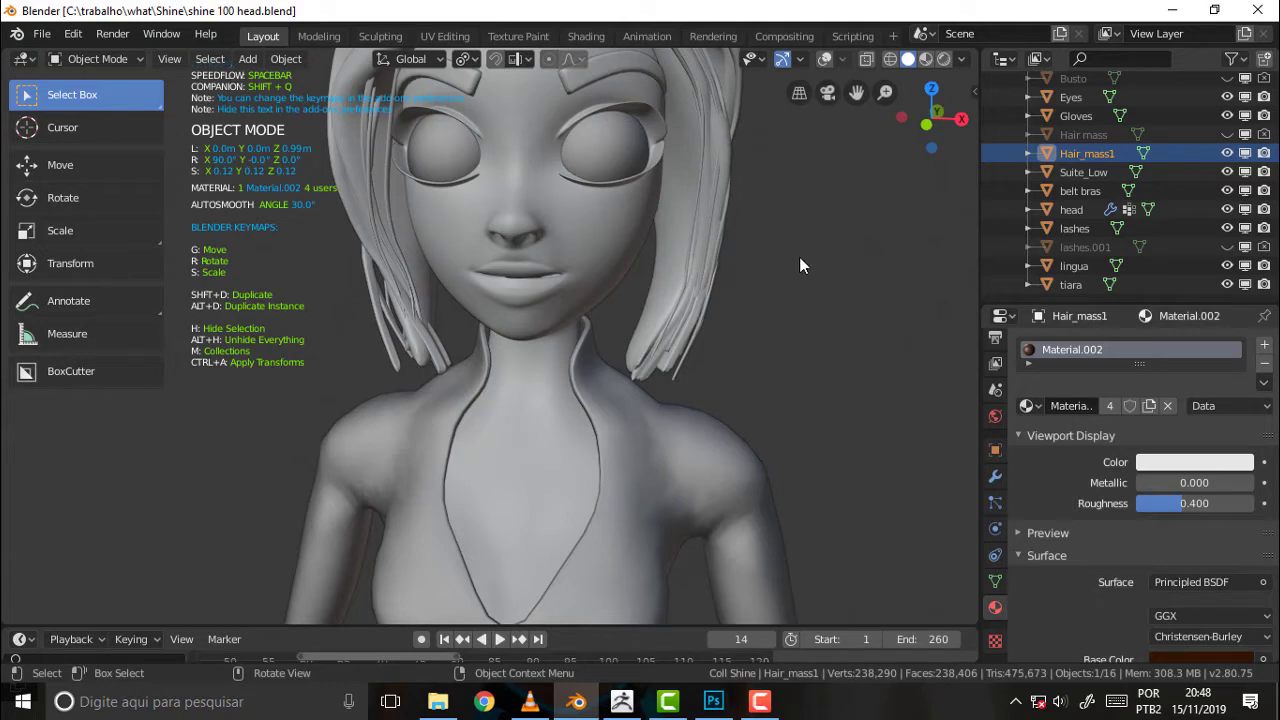
scroll(805, 260, "down", 5)
scroll(810, 262, "up", 5)
mouse_move(810, 262)
middle_mouse_down()
mouse_move(747, 253)
mouse_move(801, 253)
middle_mouse_up()
scroll(801, 262, "down", 5)
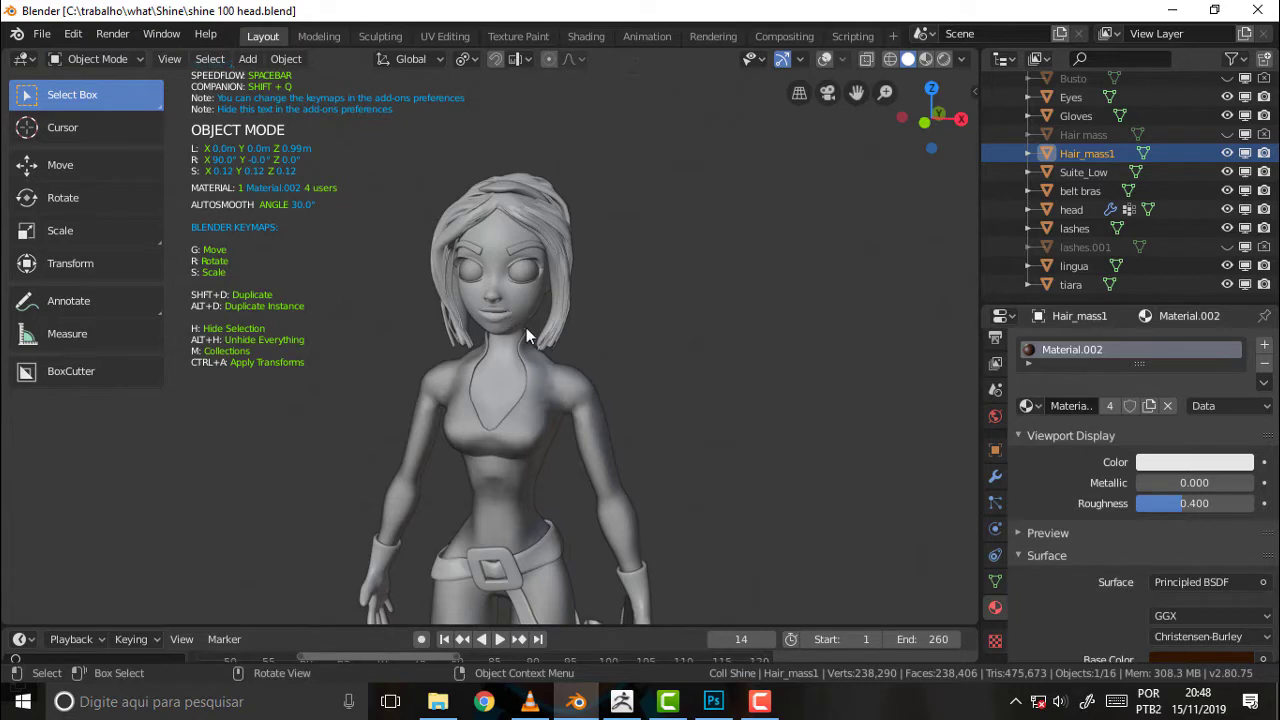
key("z")
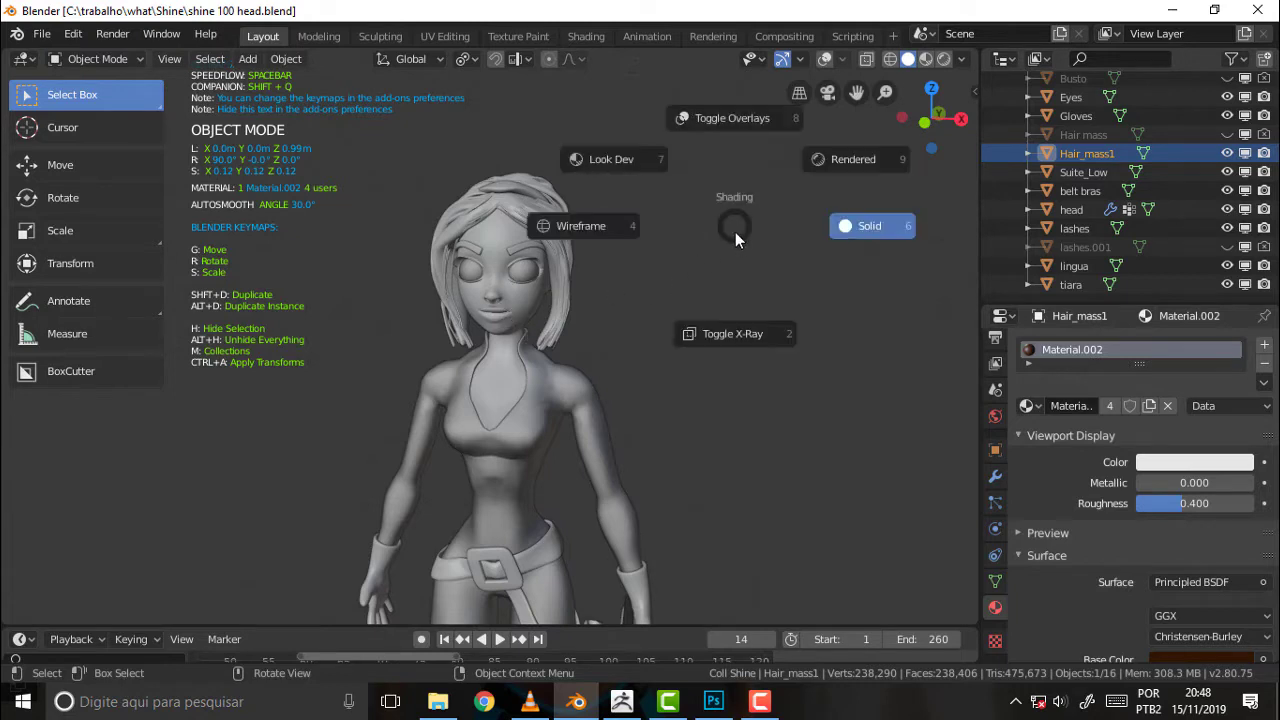
left_click(862, 158)
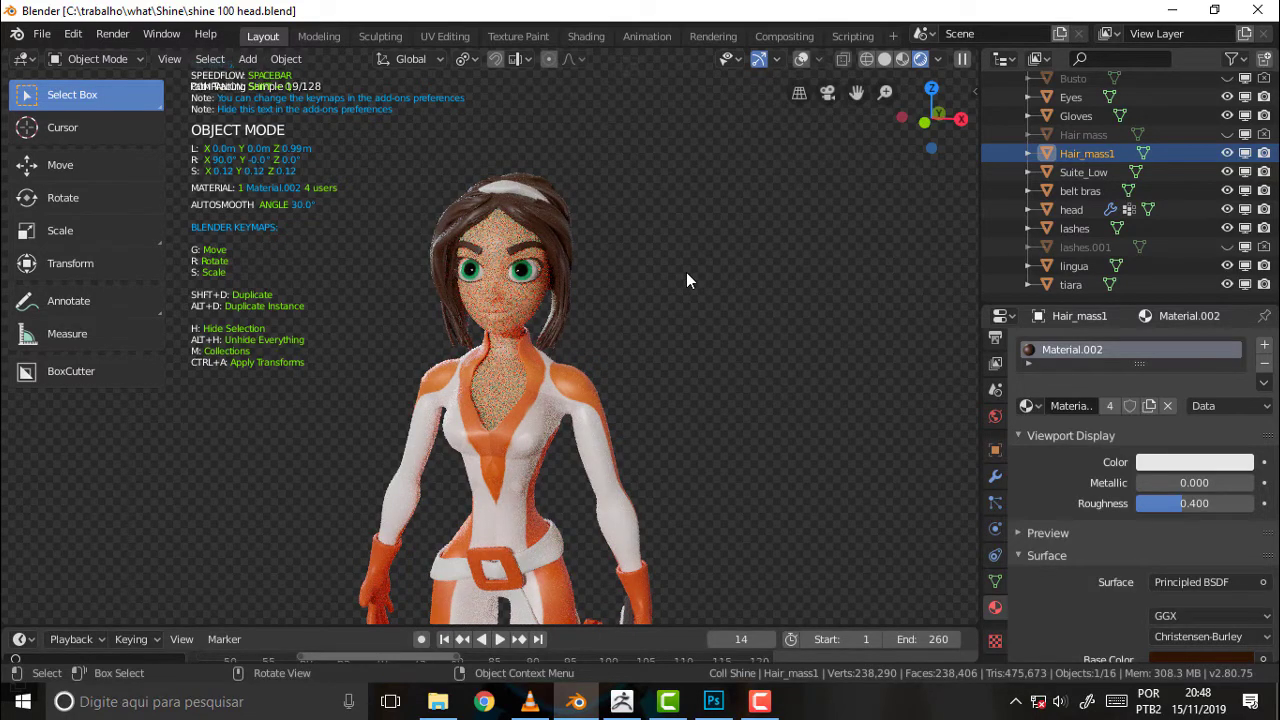
mouse_move(692, 270)
middle_mouse_down()
mouse_move(768, 264)
mouse_move(744, 267)
middle_mouse_up()
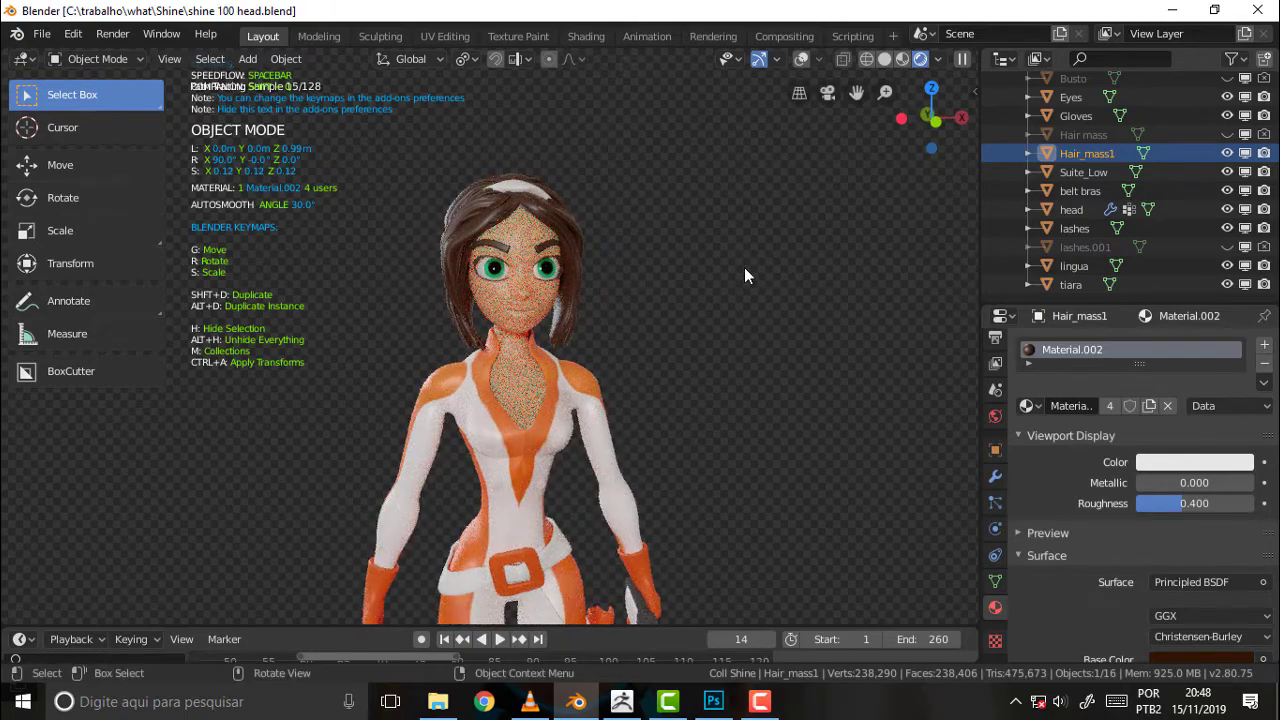
scroll(741, 264, "up", 8)
scroll(741, 264, "down", 8)
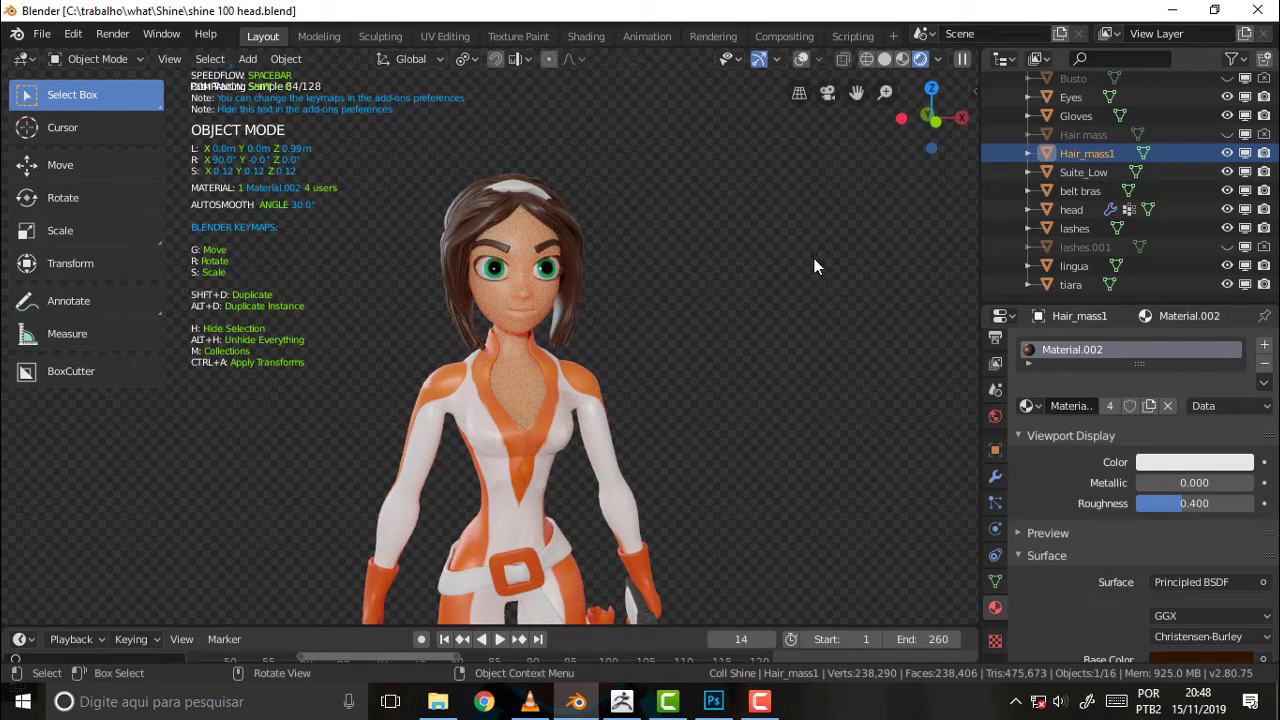
scroll(821, 264, "up", 6)
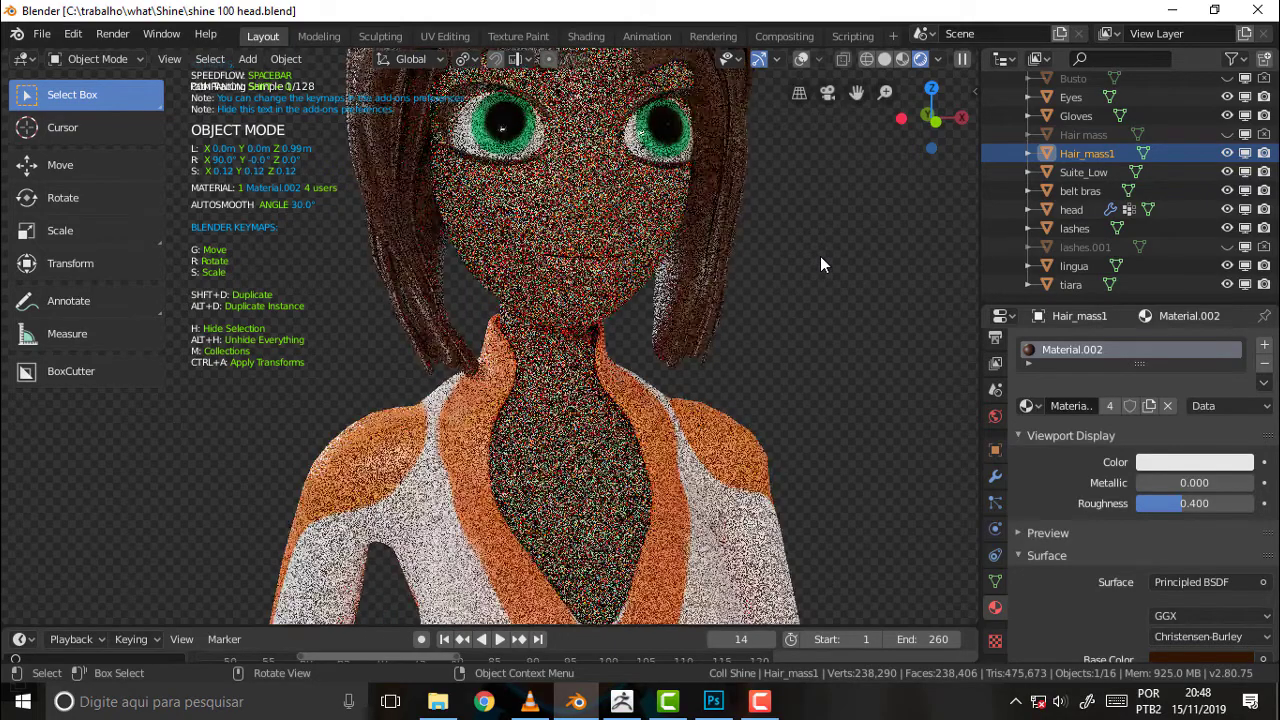
scroll(821, 264, "down", 6)
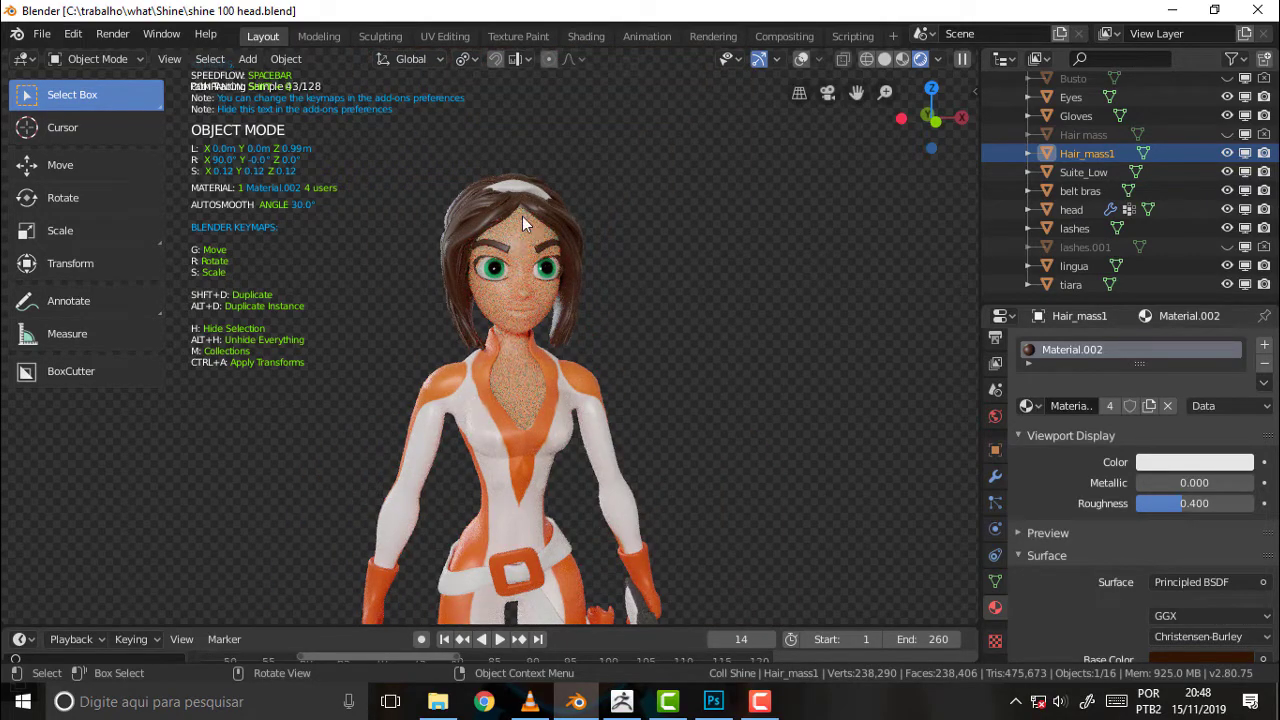
middle_click_drag(755, 272, 709, 289)
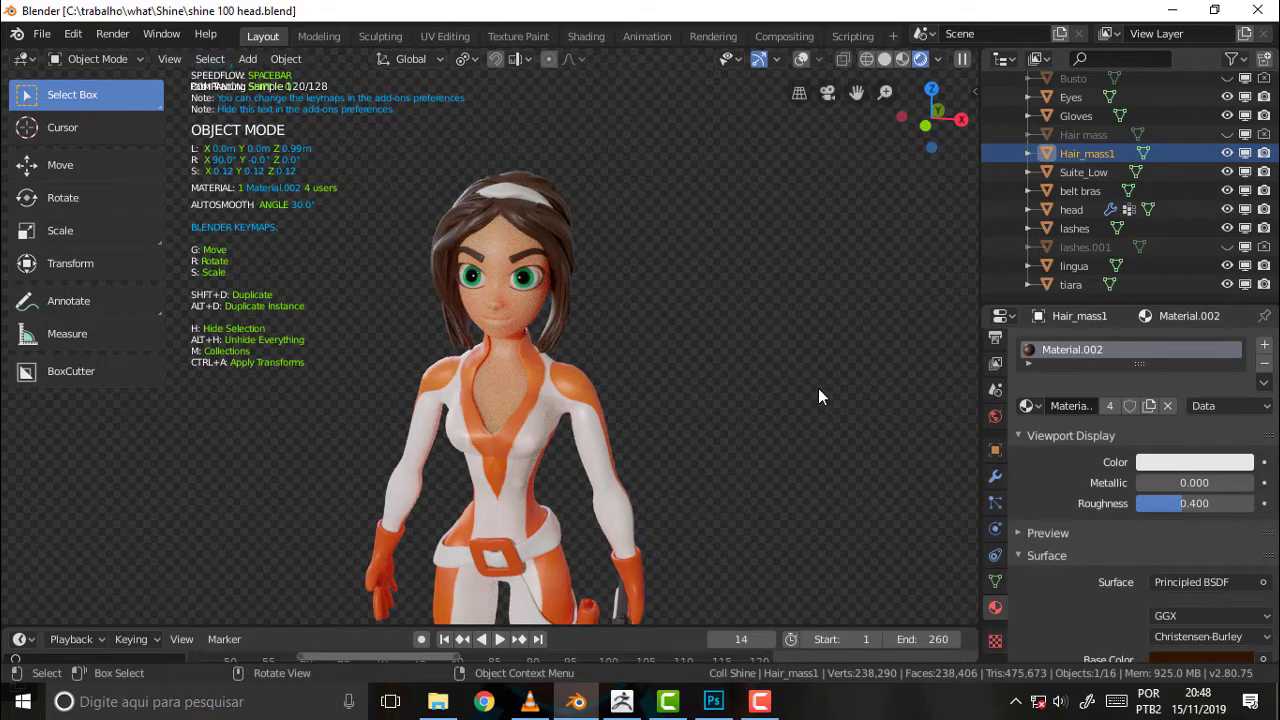
scroll(818, 390, "up", 5)
scroll(818, 390, "down", 5)
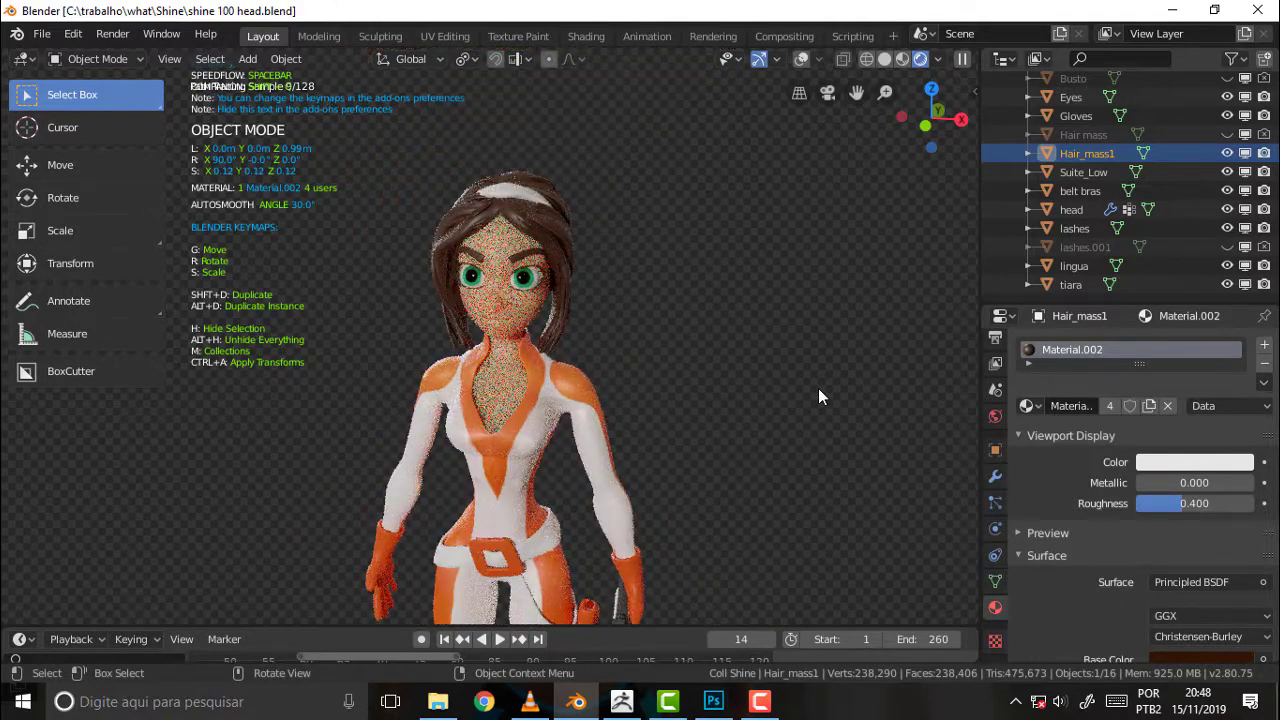
scroll(818, 388, "up", 5)
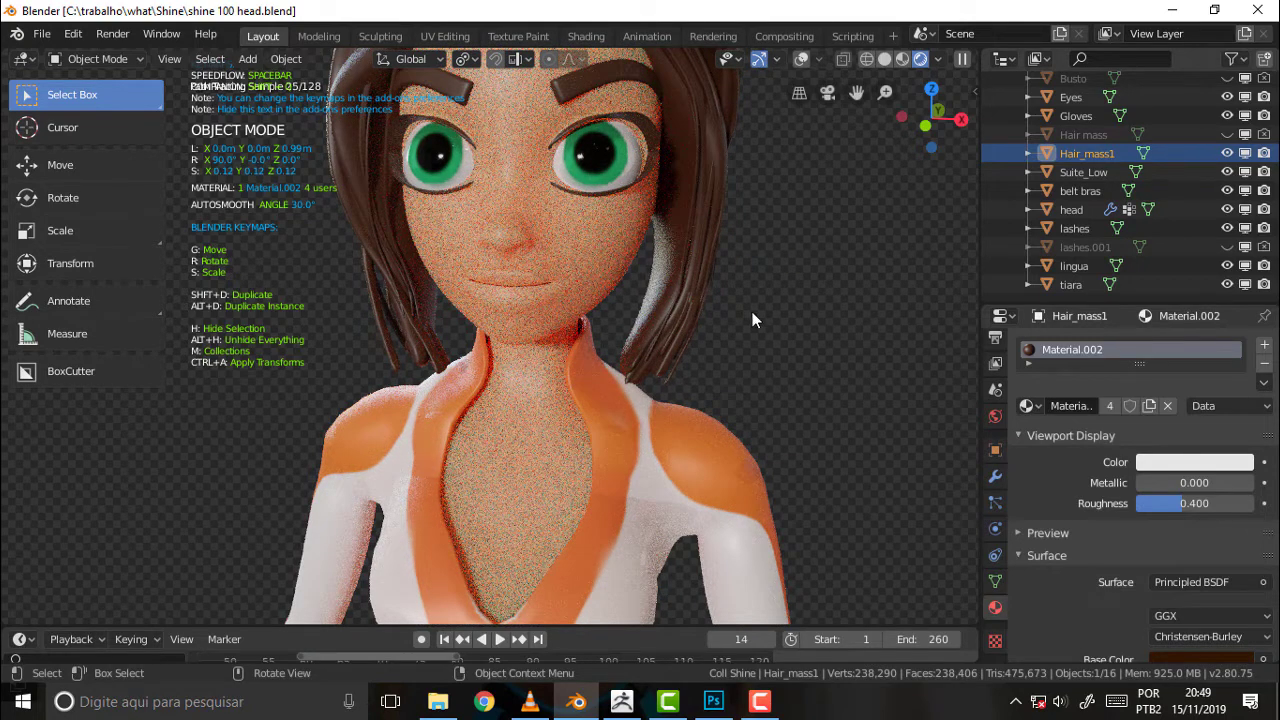
scroll(778, 280, "down", 5)
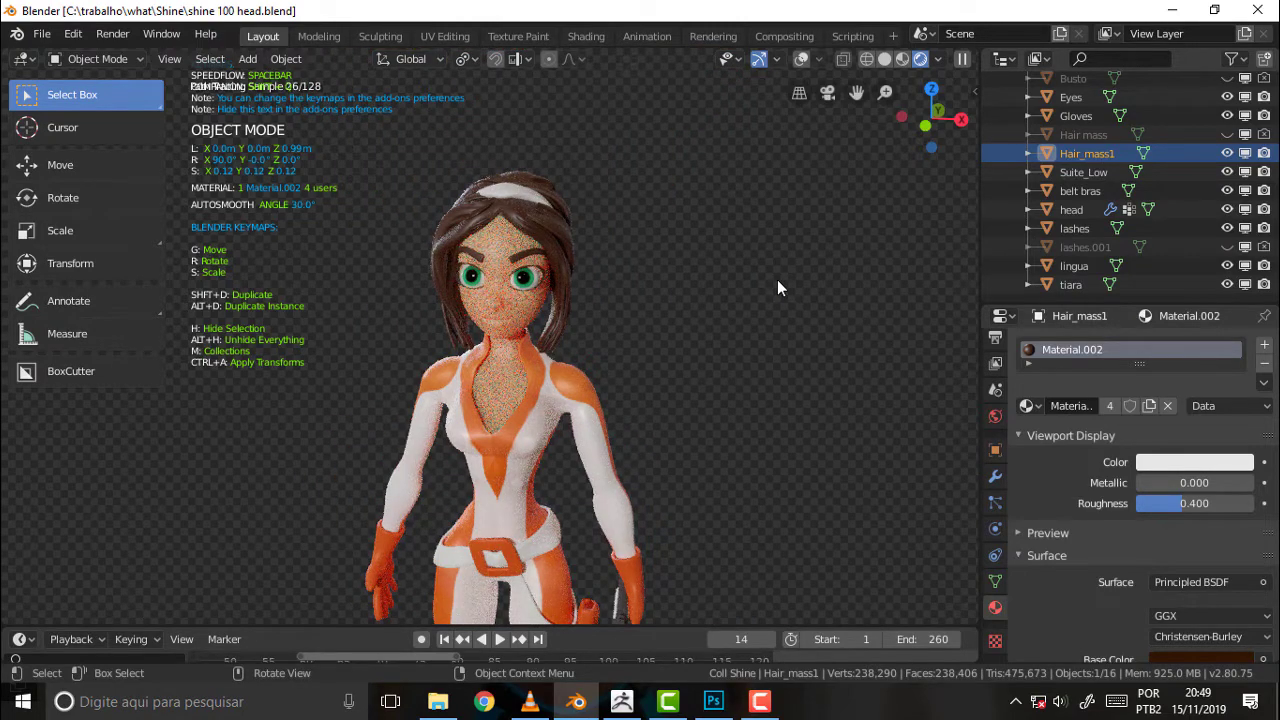
- Open shine 099 head.blend from recent files and orbit around the grey head model
left_click(44, 38)
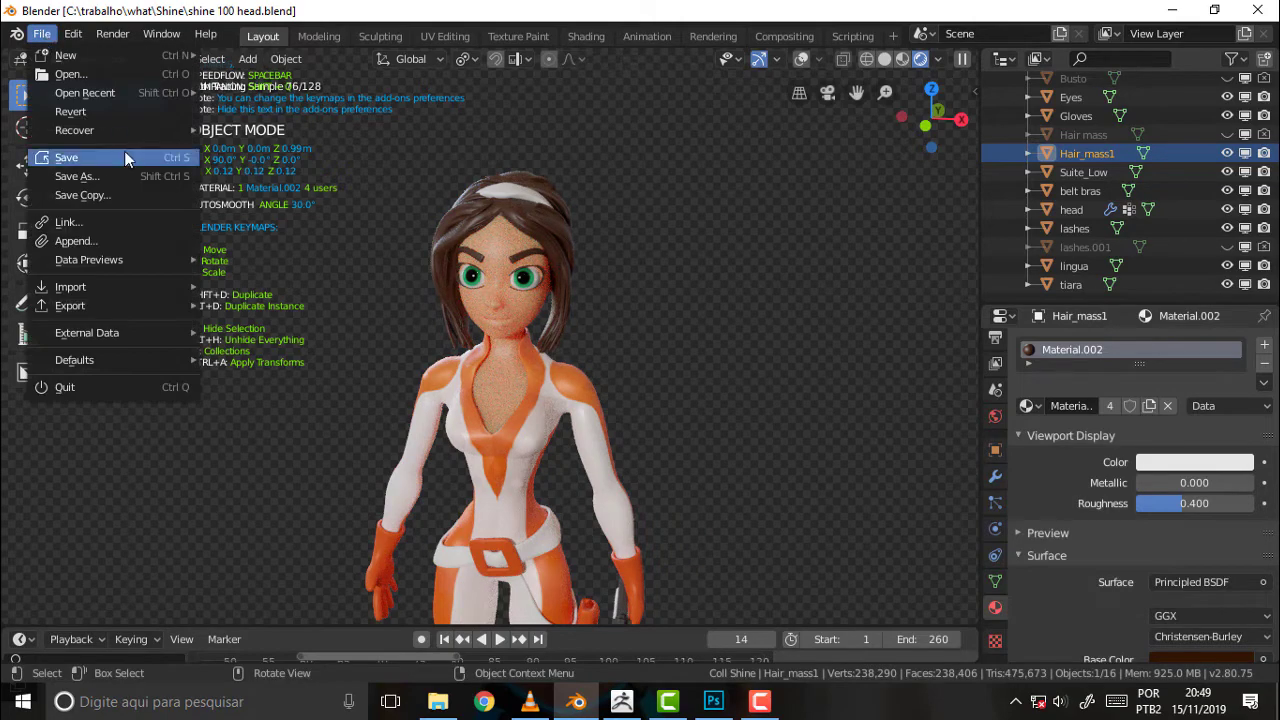
mouse_move(85, 93)
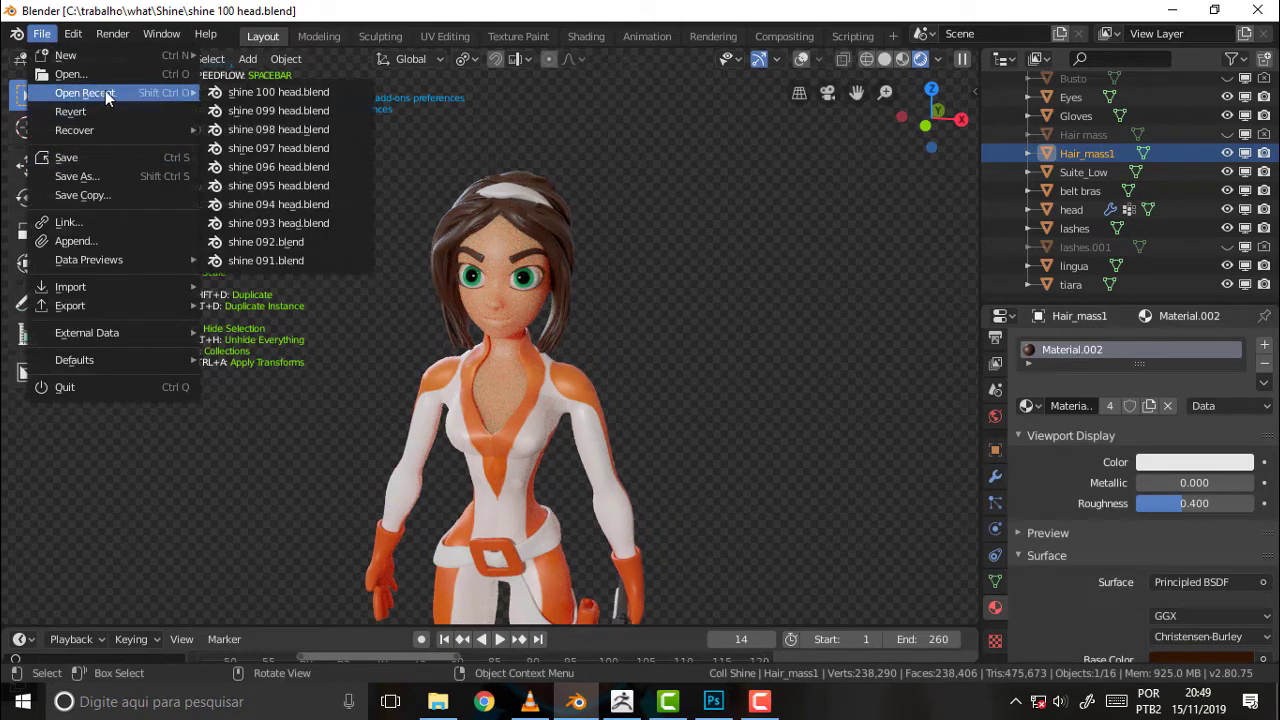
left_click(276, 111)
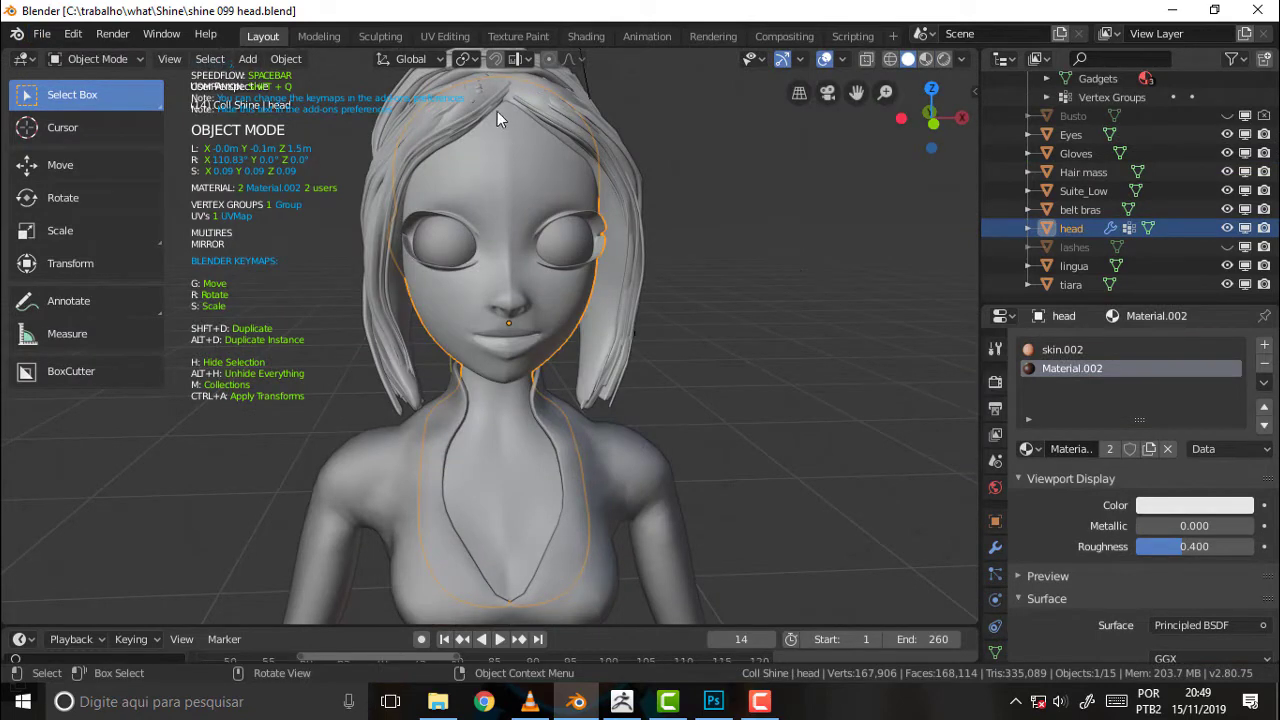
mouse_move(672, 348)
middle_mouse_down()
mouse_move(618, 353)
mouse_move(669, 336)
middle_mouse_up()
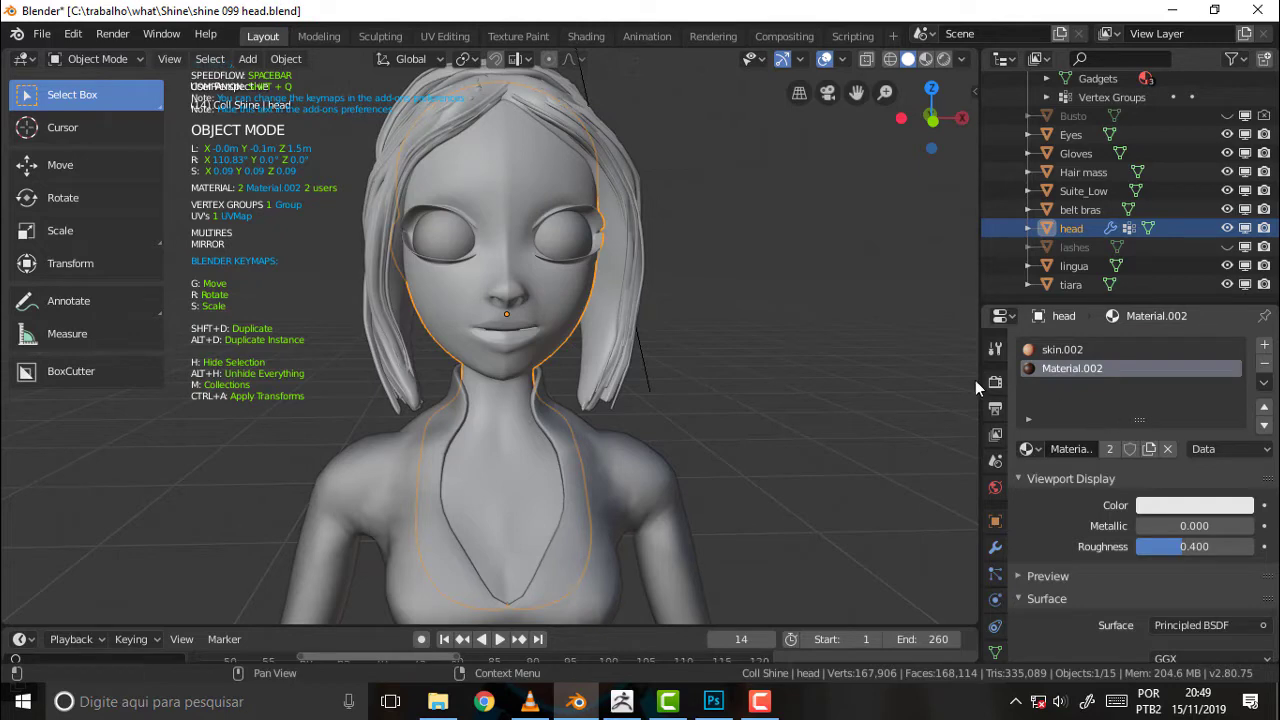
mouse_move(781, 322)
middle_mouse_down()
mouse_move(738, 312)
mouse_move(806, 321)
mouse_move(790, 309)
middle_mouse_up()
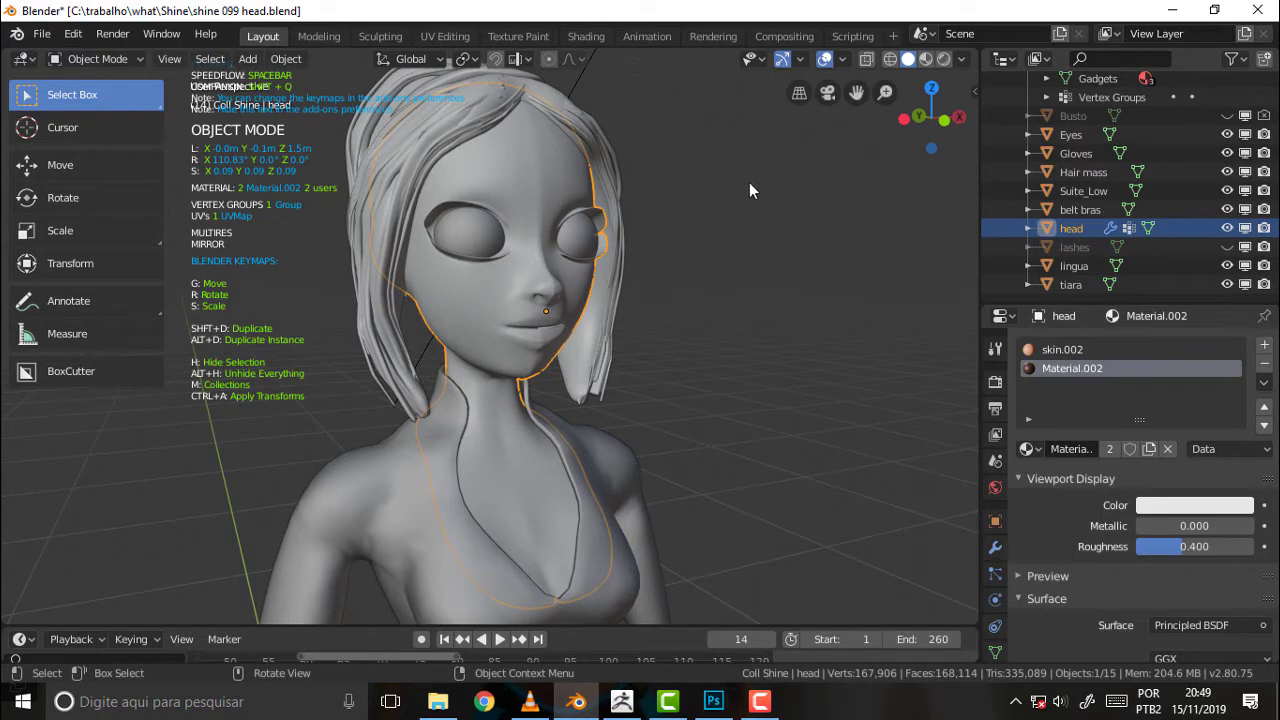
scroll(755, 183, "down", 5)
scroll(755, 181, "up", 3)
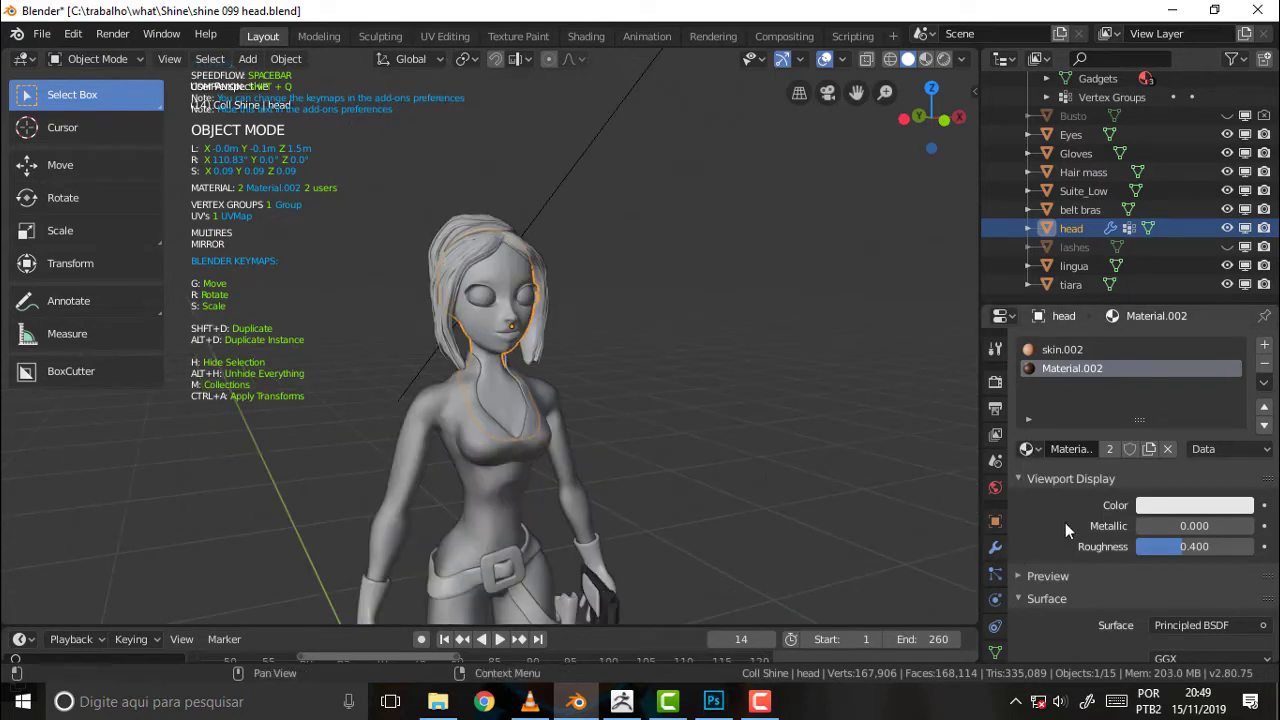
- Show the head's modifier stack and review the Multires and Mirror panels
left_click(995, 547)
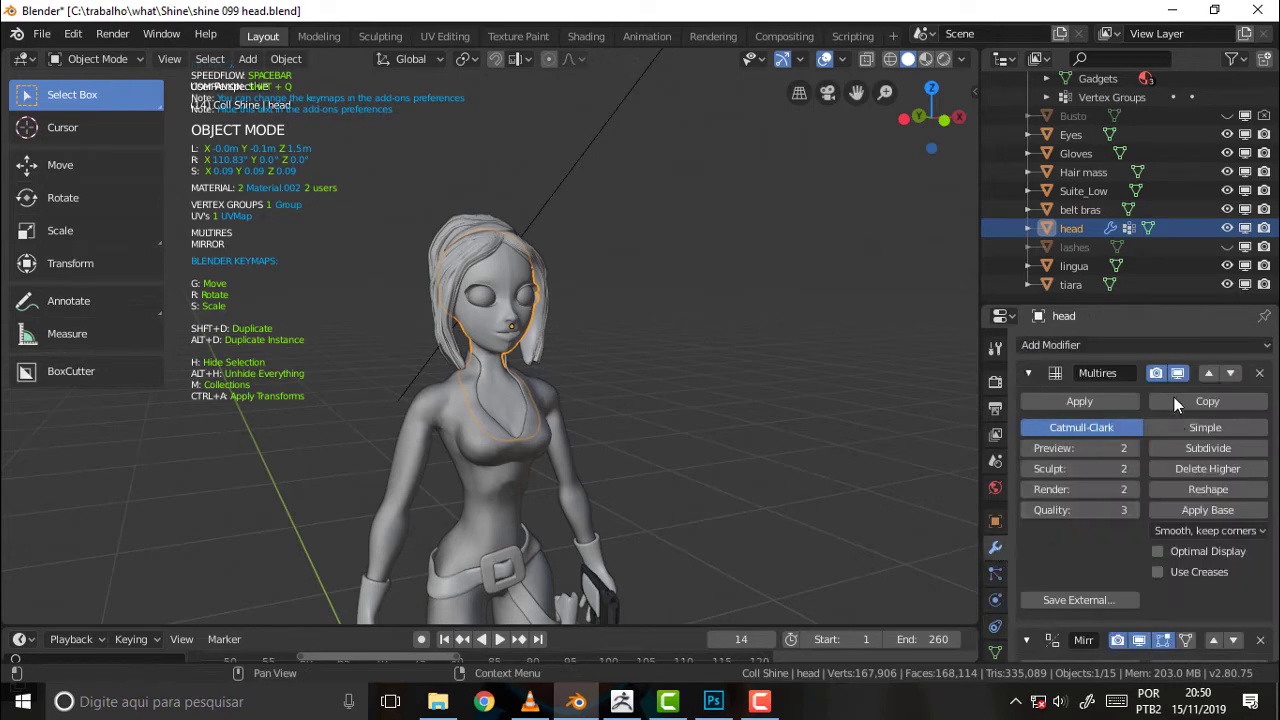
left_click(1029, 372)
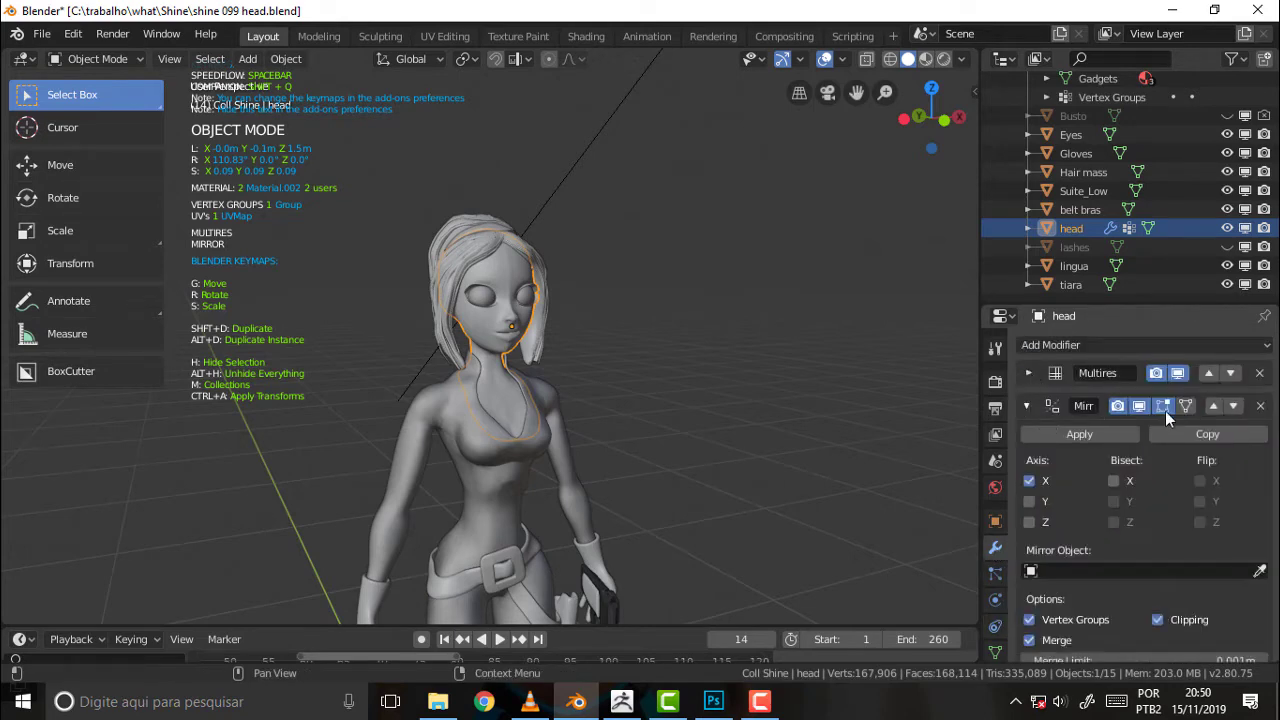
left_click(1028, 406)
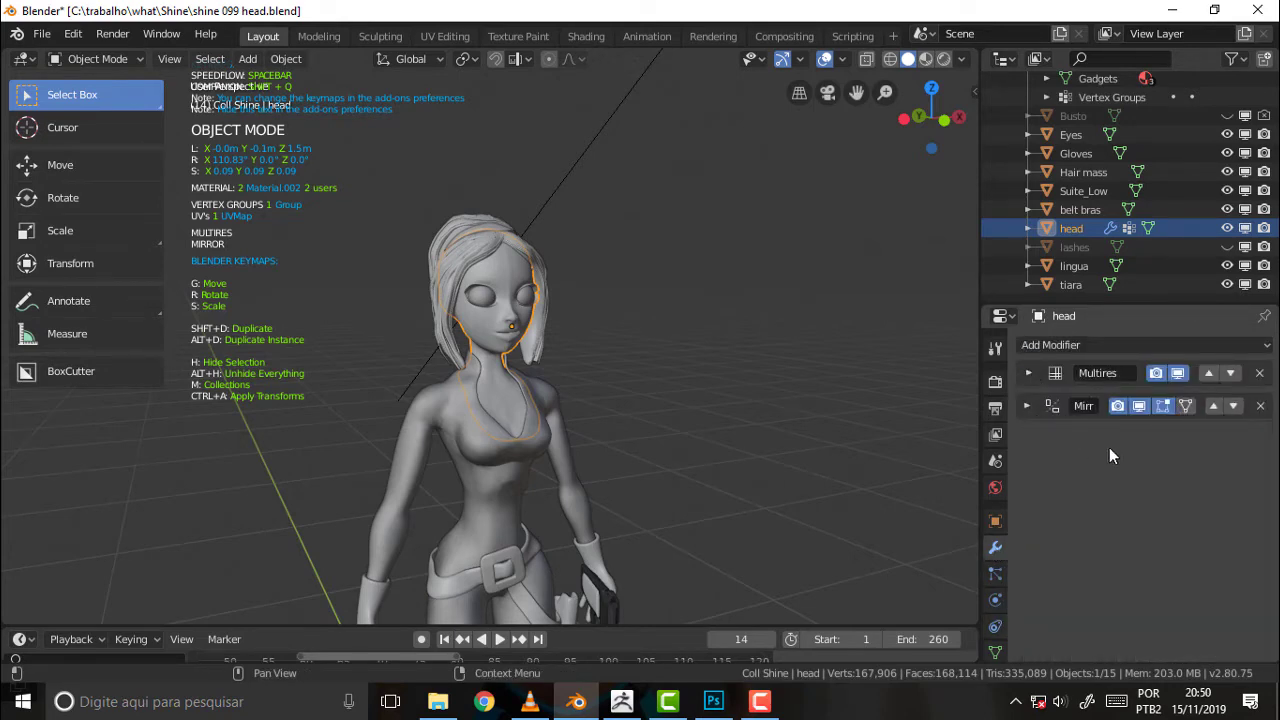
scroll(707, 280, "up", 5)
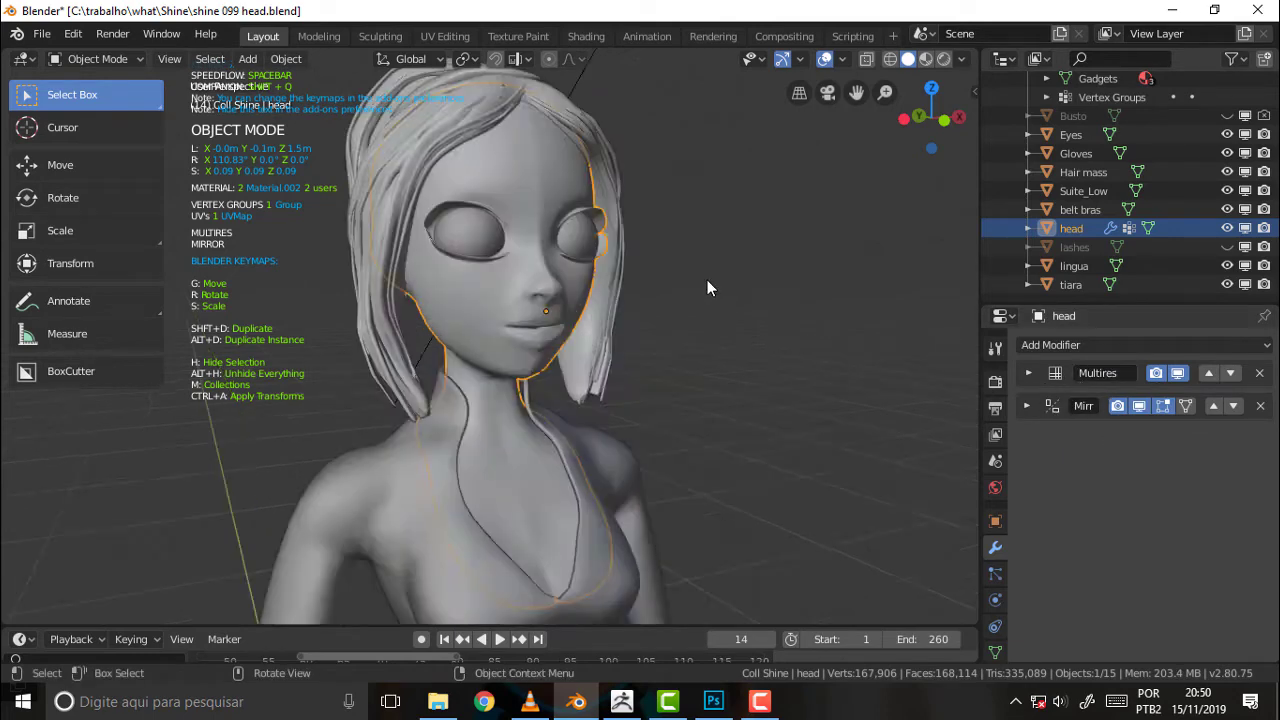
left_click(1028, 373)
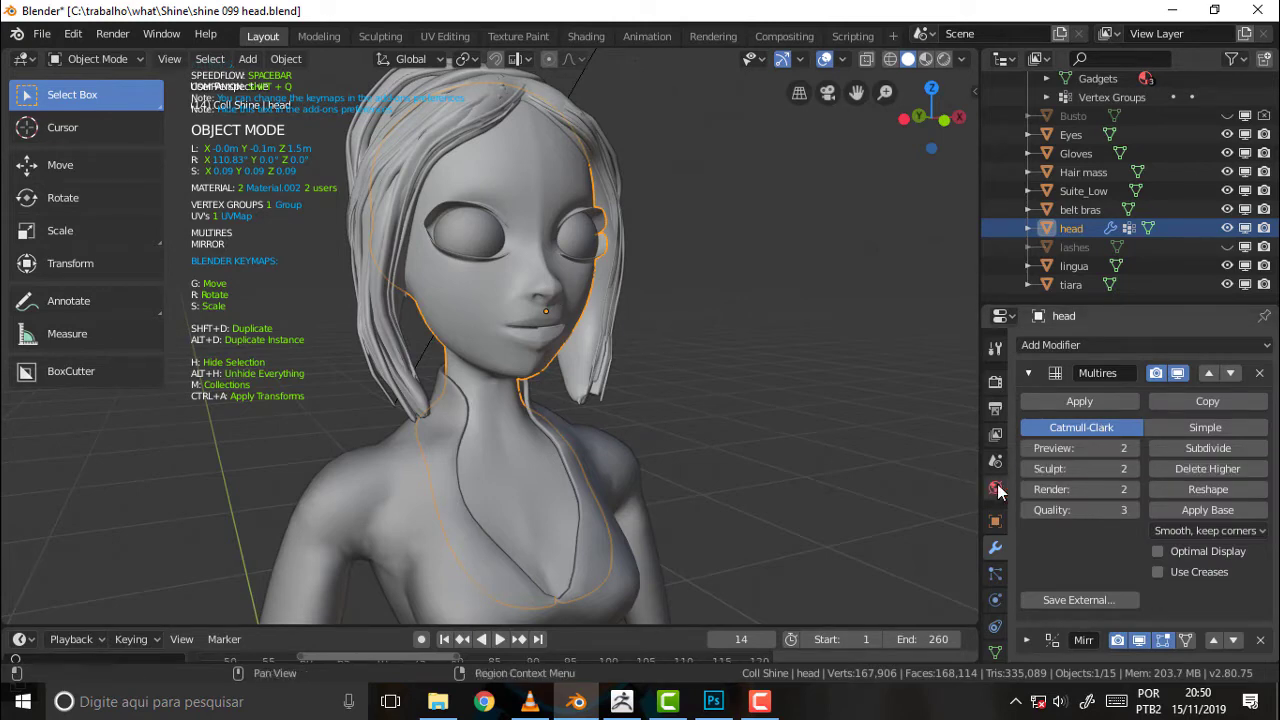
middle_click_drag(793, 354, 742, 354)
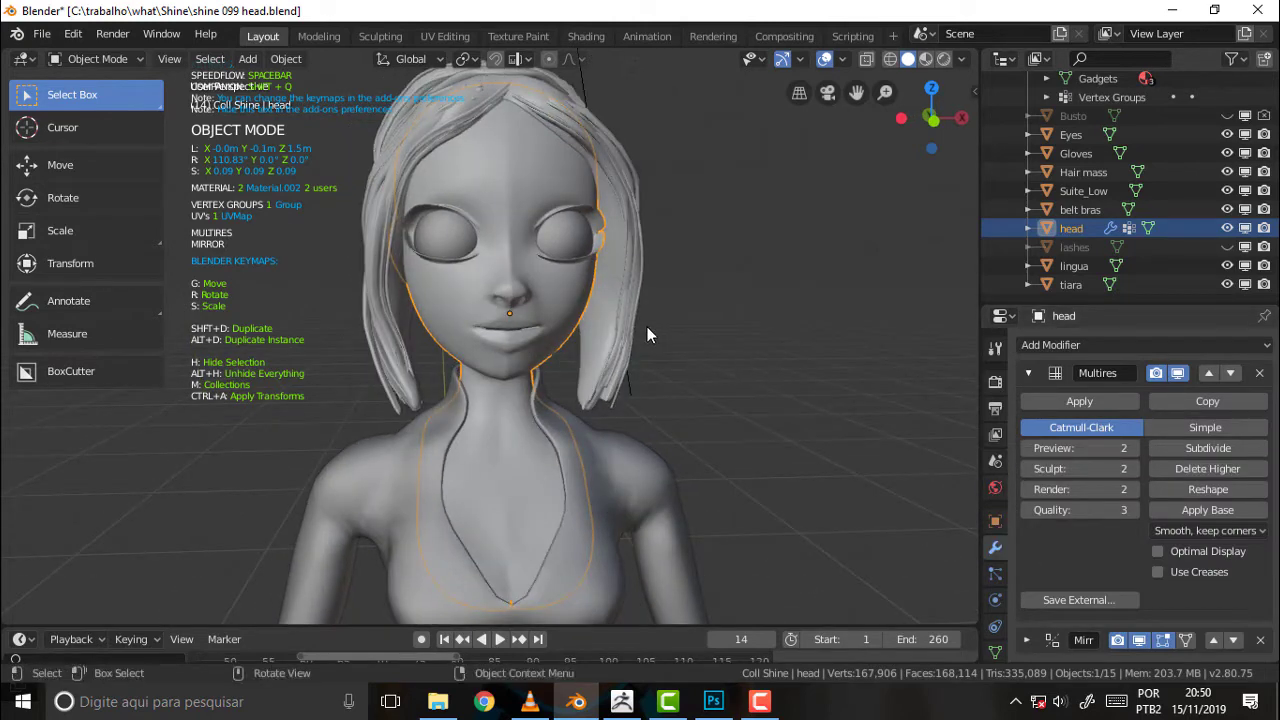
- Remove the old Multires modifier from the head
left_click(1260, 374)
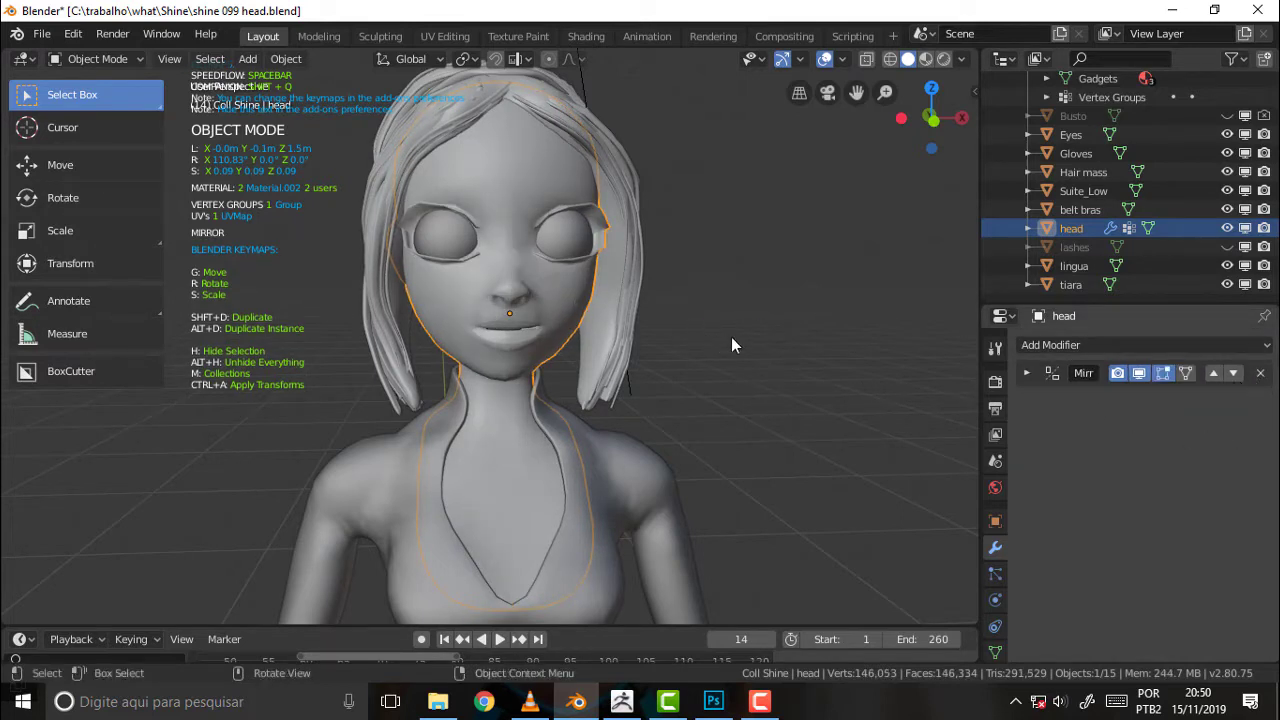
key("ctrl+2")
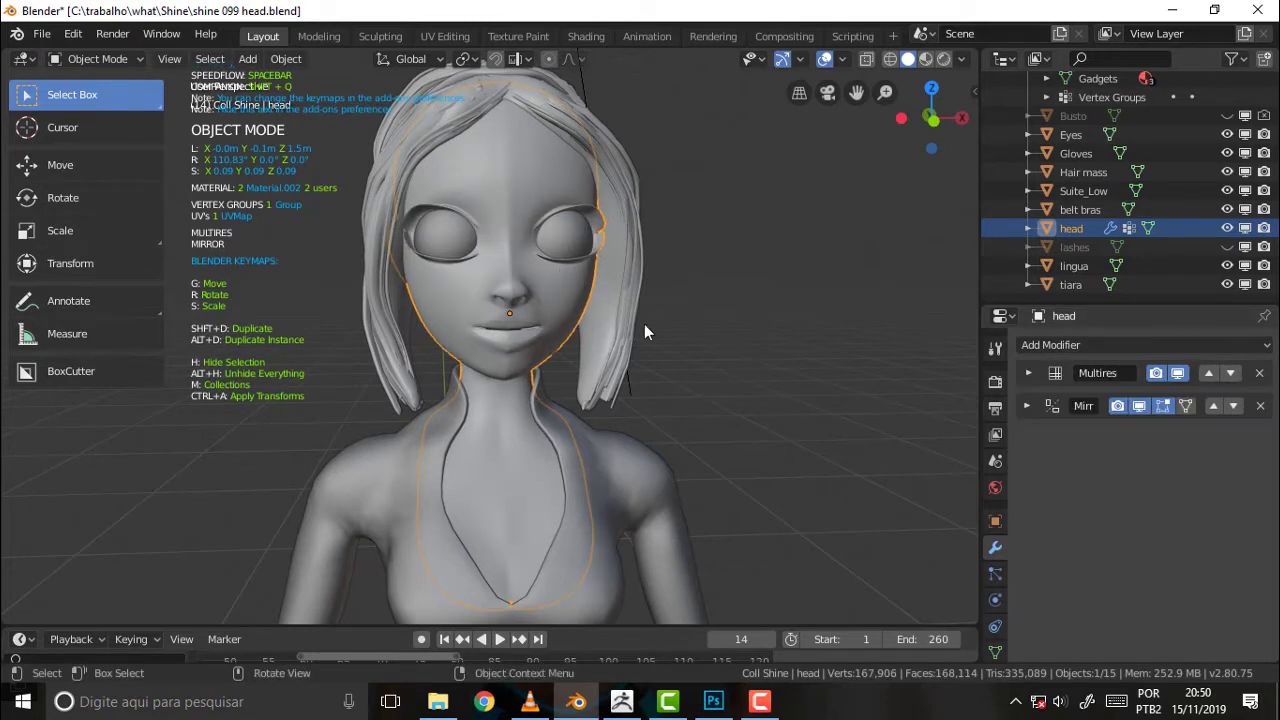
left_click(1260, 373)
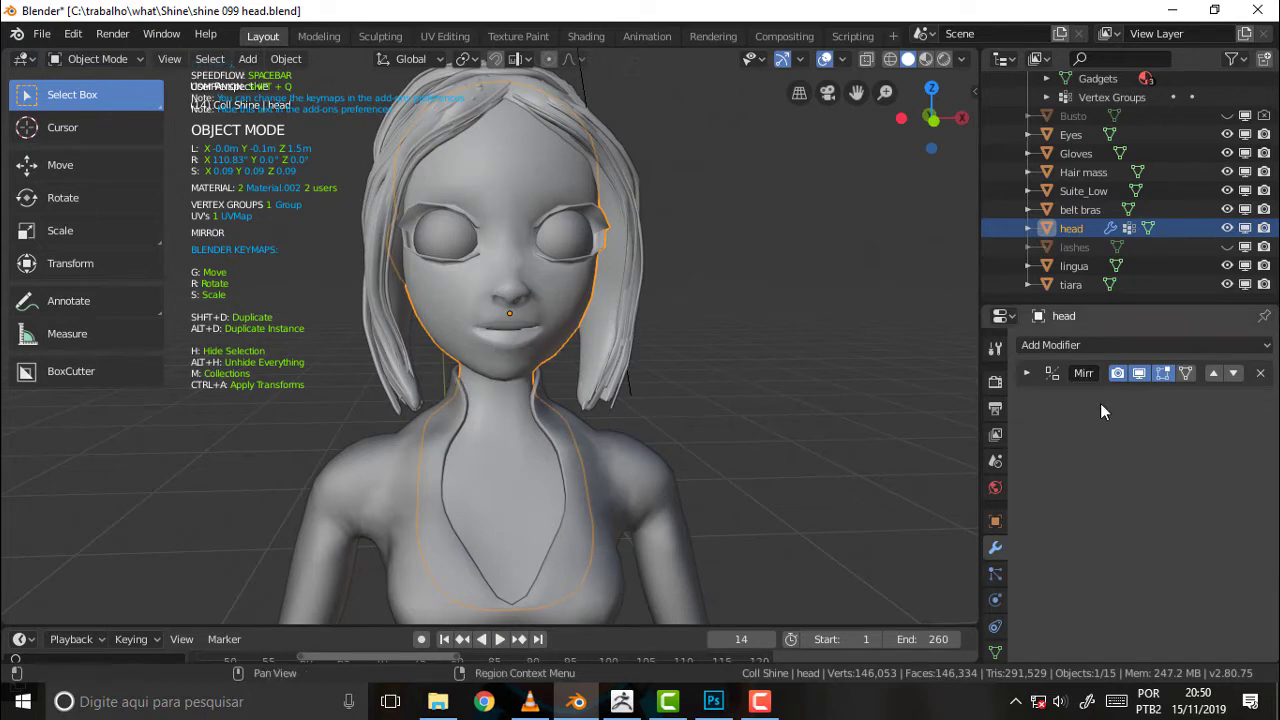
- Apply the Mirror modifier to the head mesh
left_click(1025, 373)
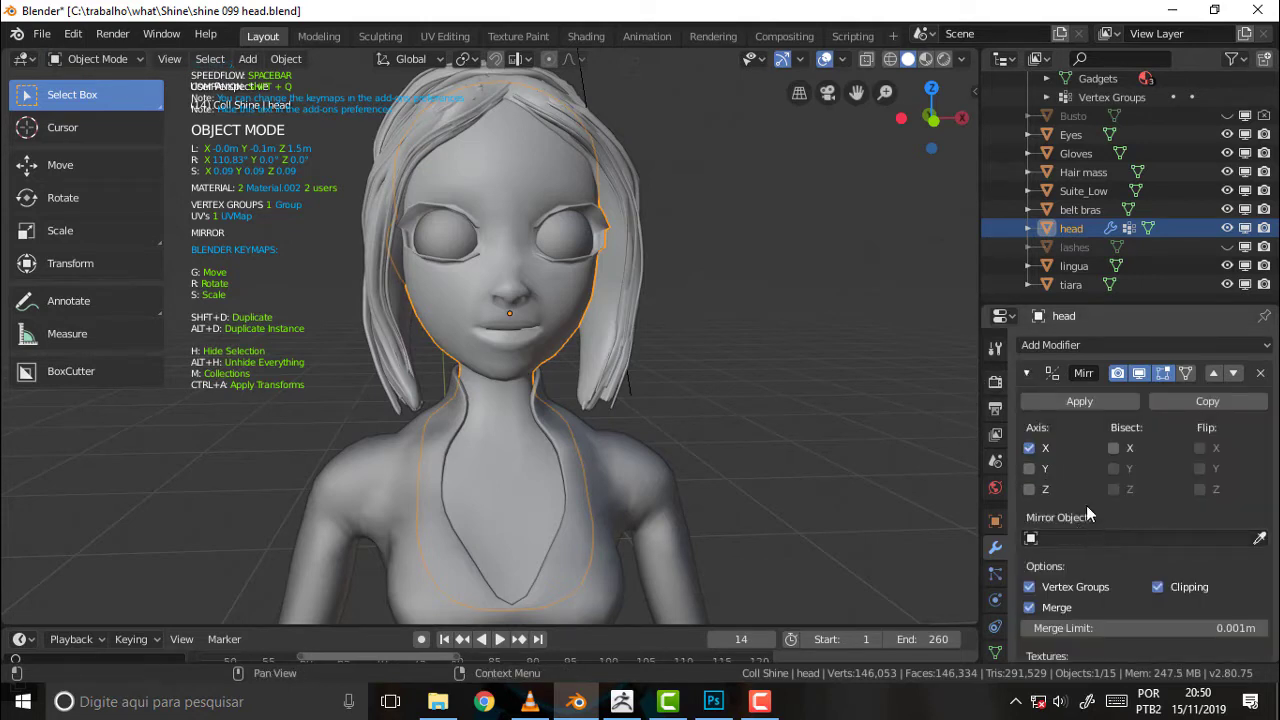
left_click(1079, 401)
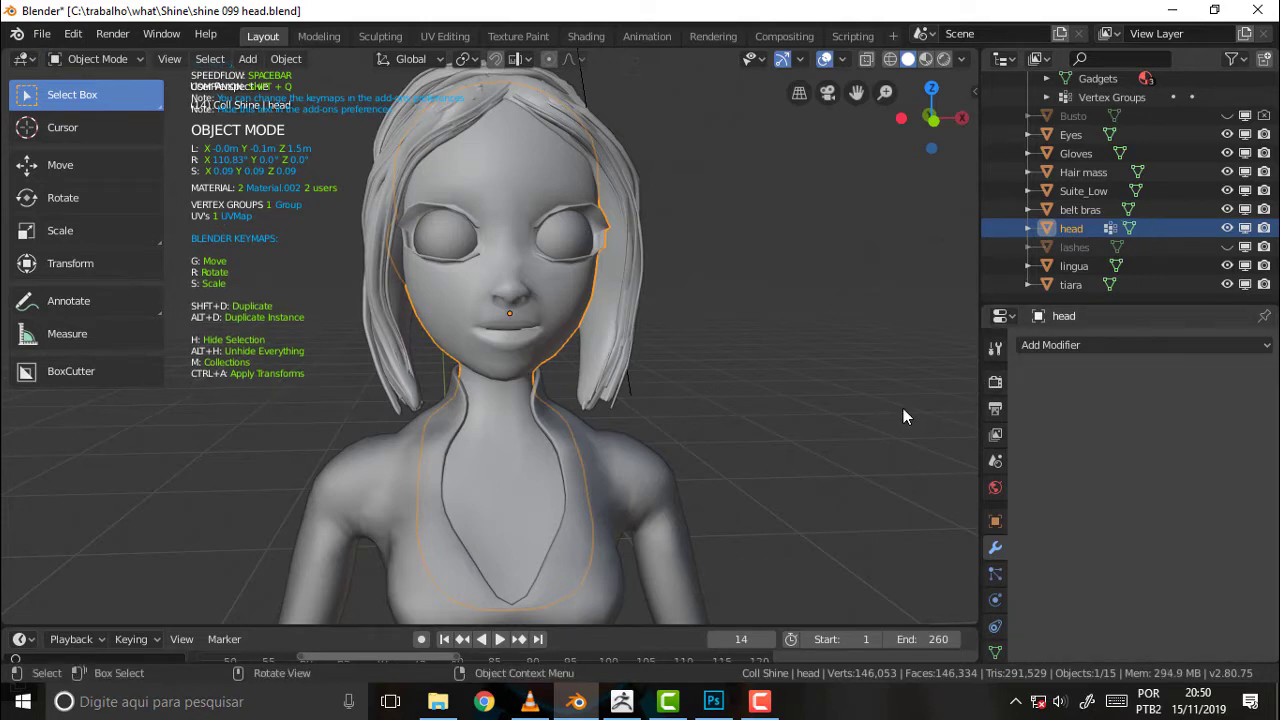
left_click(1190, 344)
- Add a Multiresolution modifier to the head and subdivide it to level 3
left_click(949, 552)
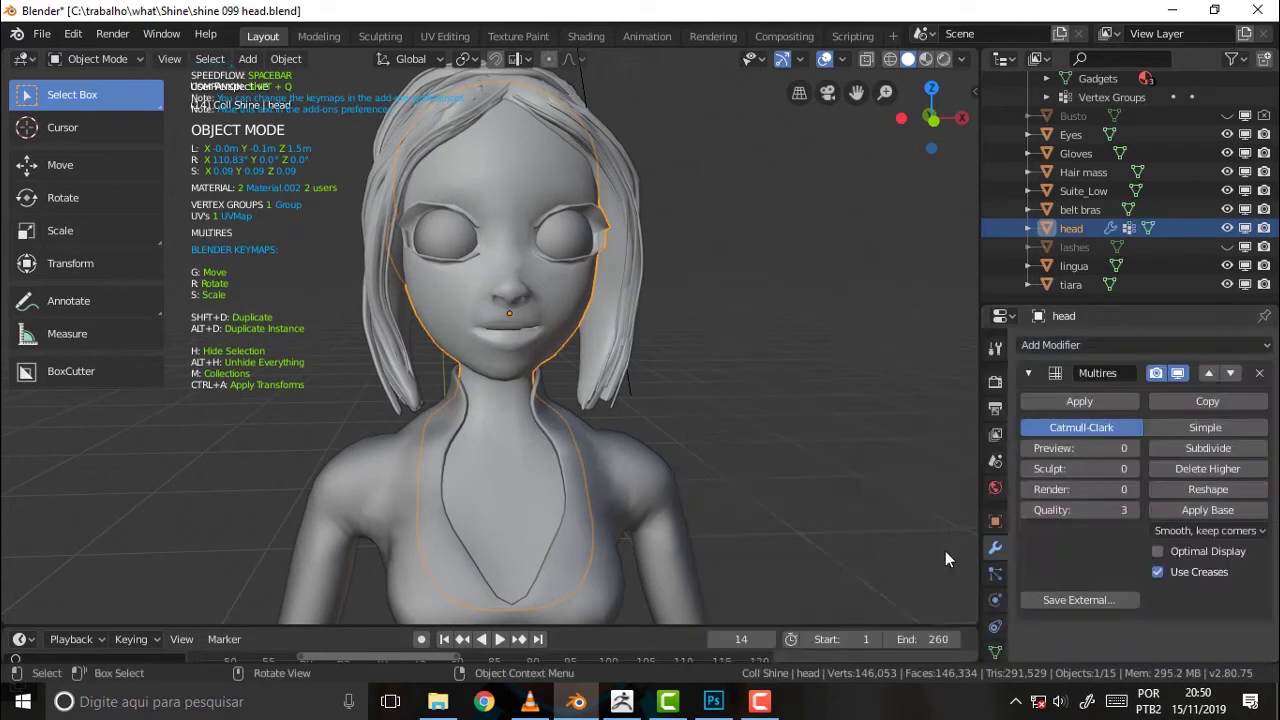
left_click(1230, 448)
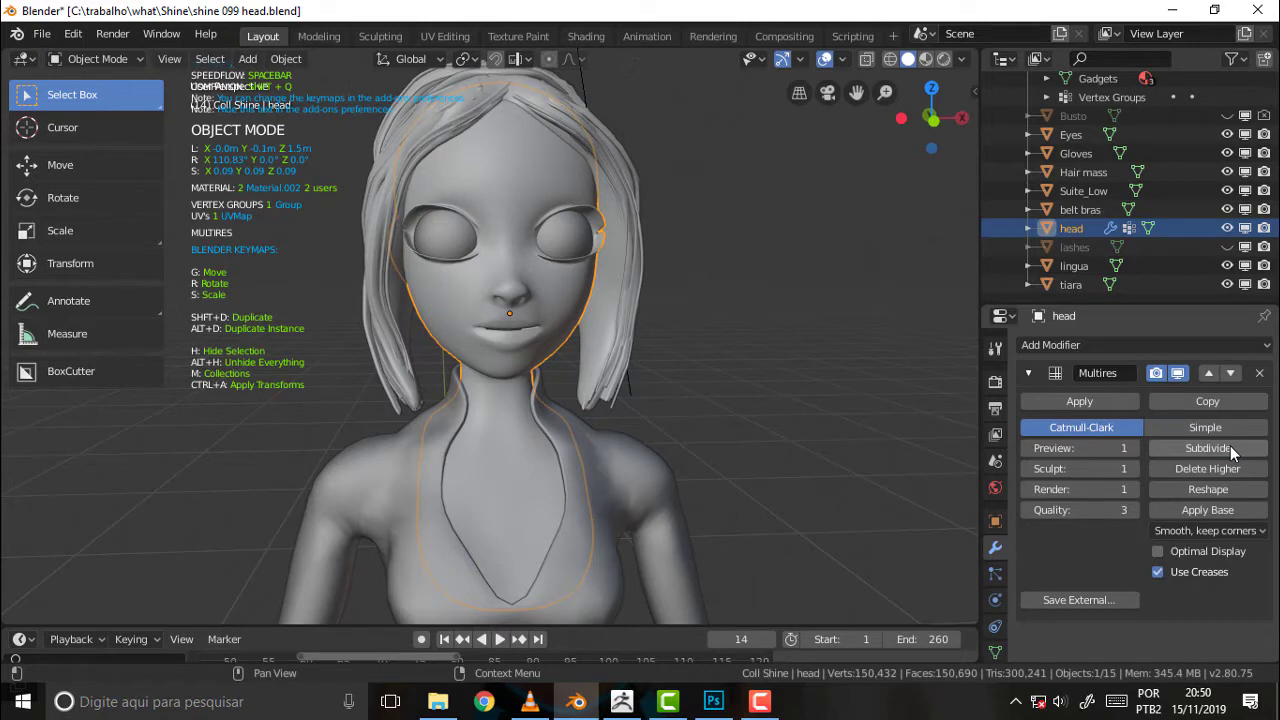
left_click(1230, 448)
left_click(1230, 448)
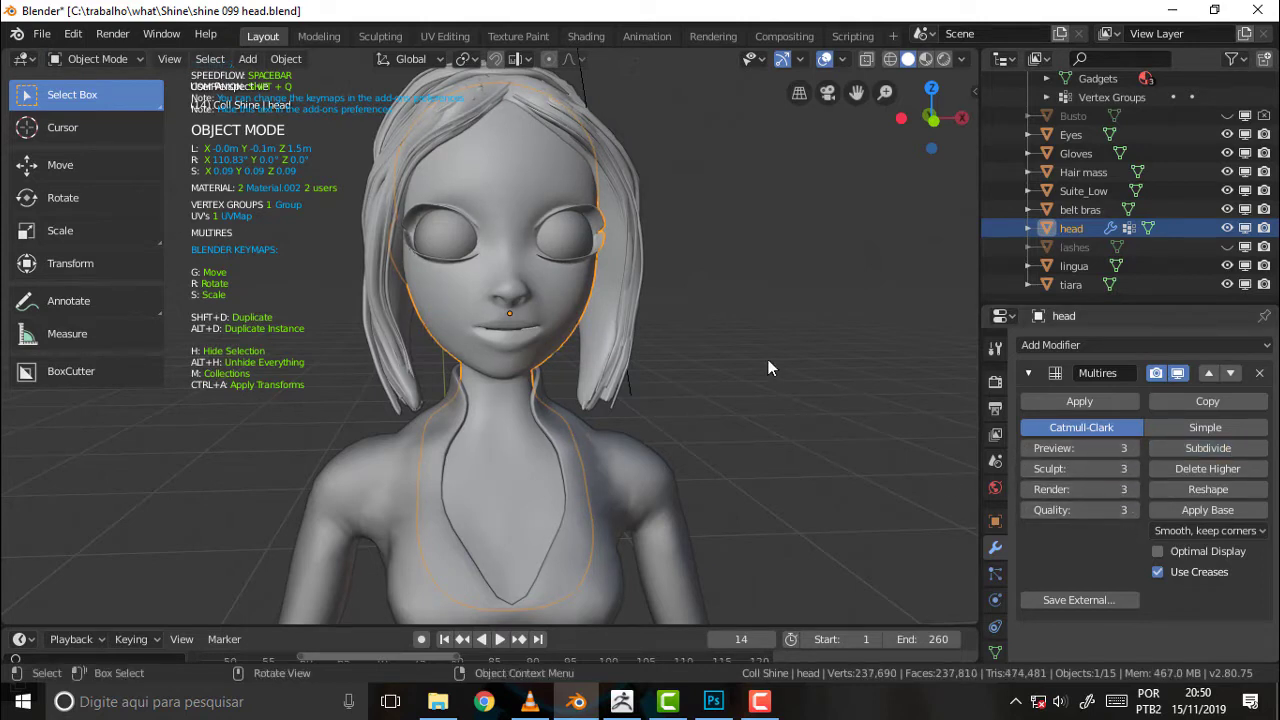
middle_click_drag(761, 345, 746, 355)
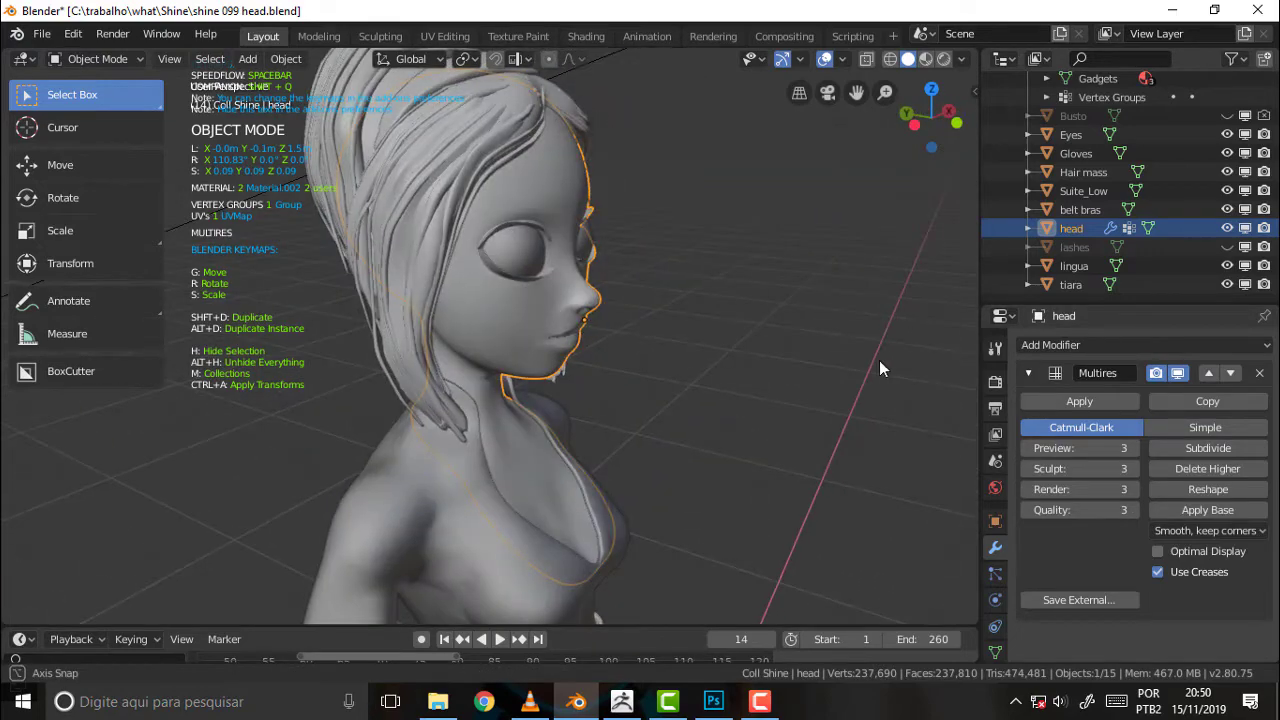
key("KP_0")
key("KP_0")
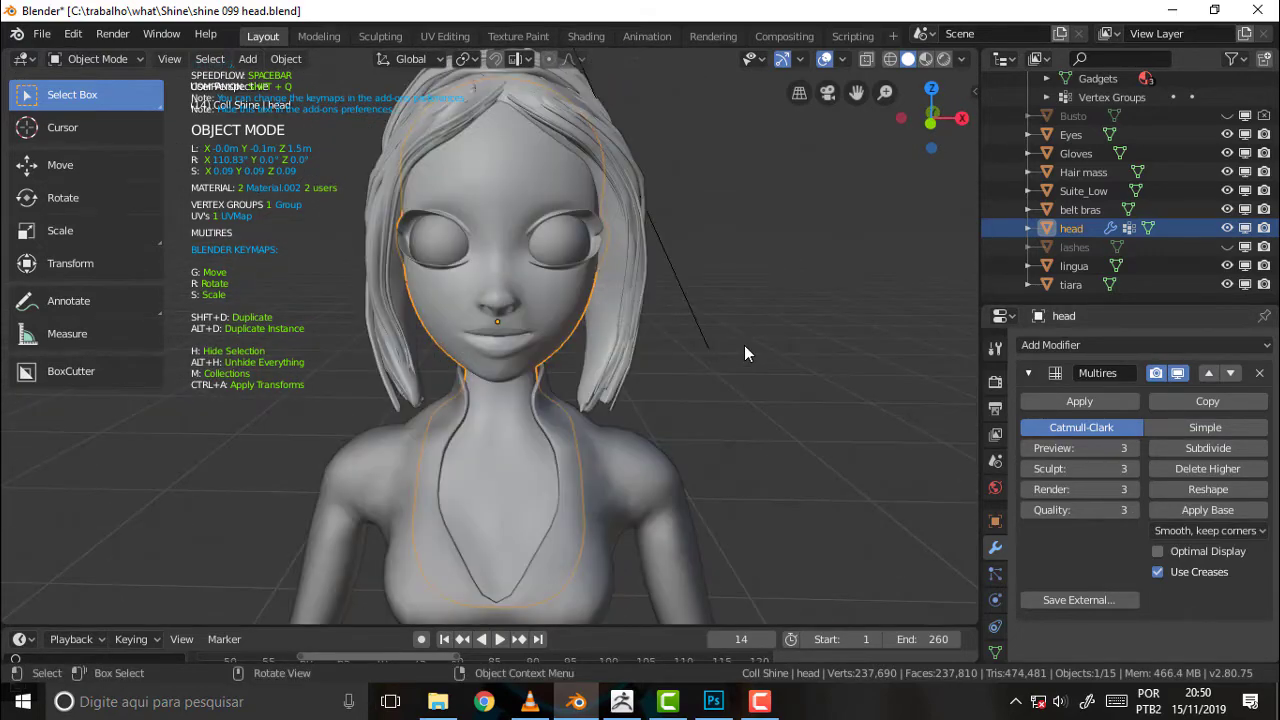
middle_click_drag(805, 340, 786, 334)
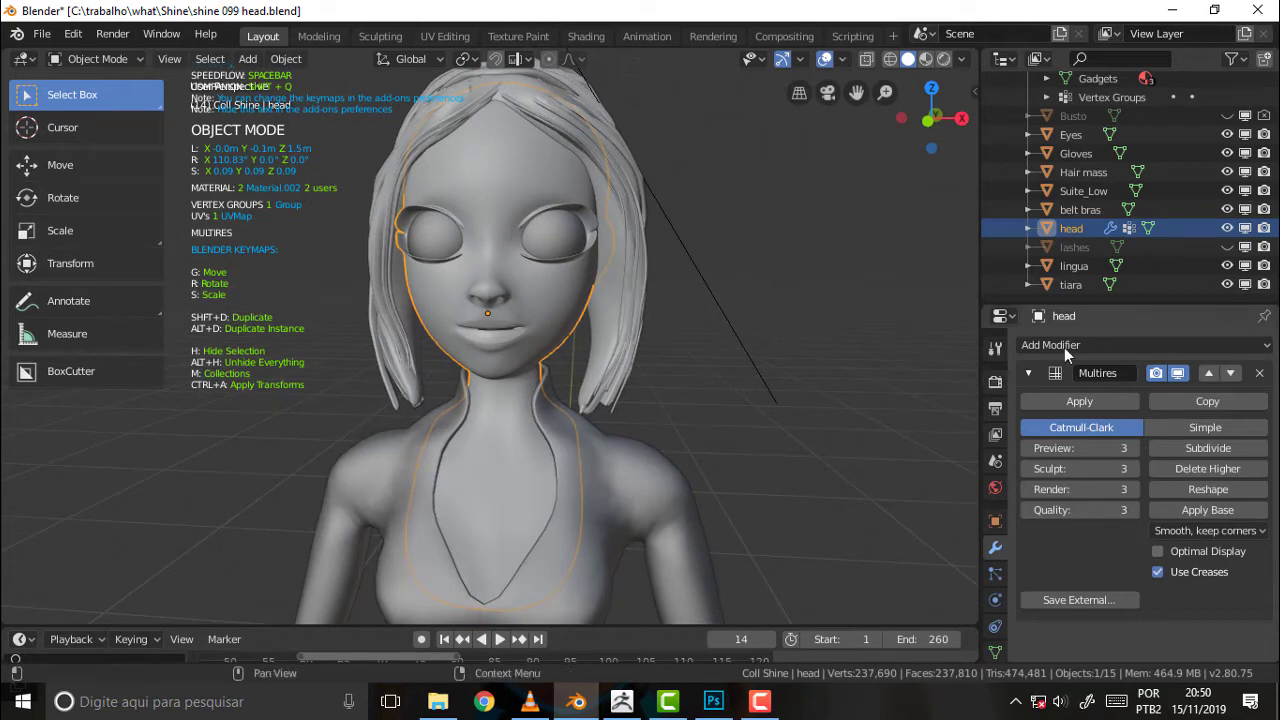
- Unhide the lashes and eyebrows object and orbit to check the brows
left_click(1227, 247)
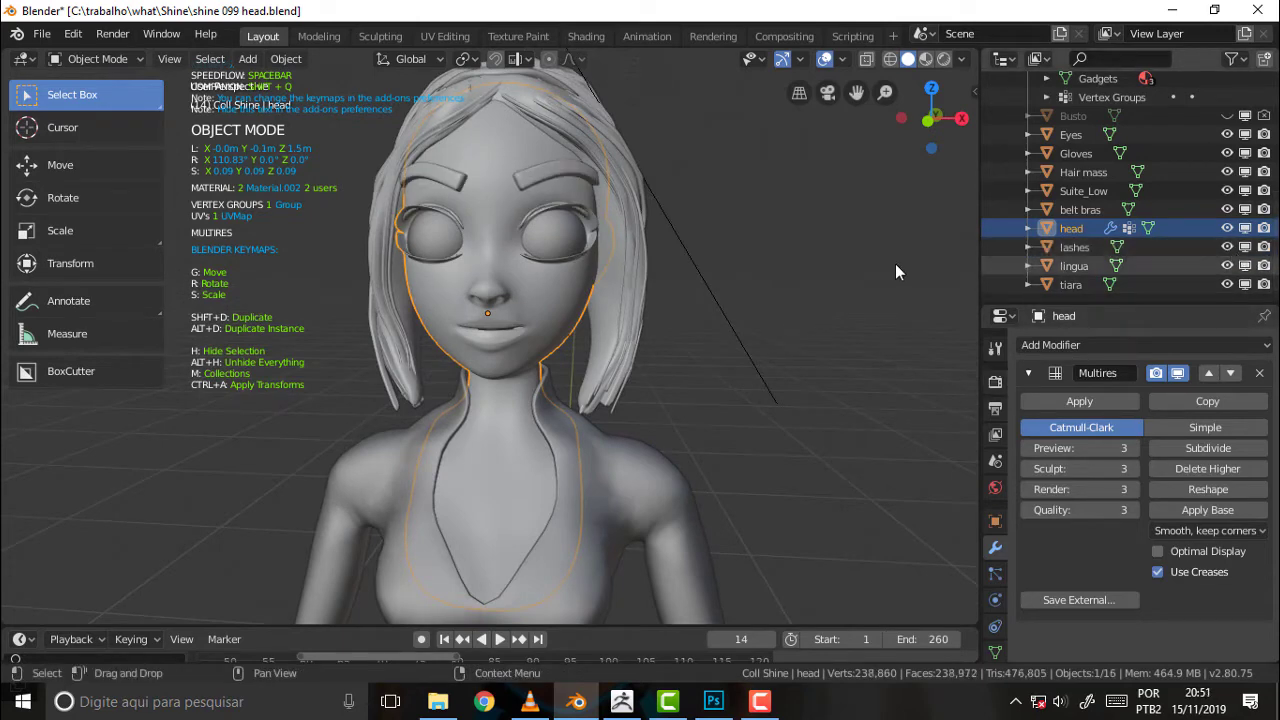
middle_click_drag(879, 265, 871, 267)
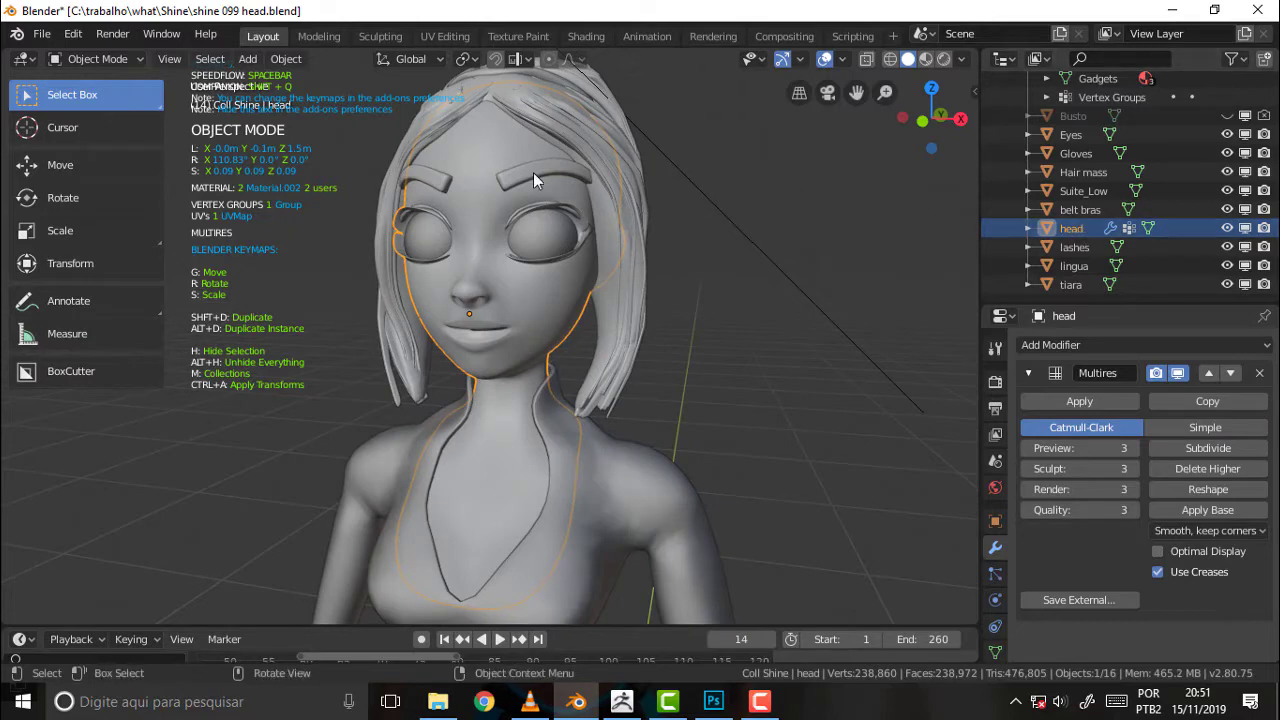
middle_click_drag(858, 264, 691, 266)
left_click_drag(855, 90, 878, 118)
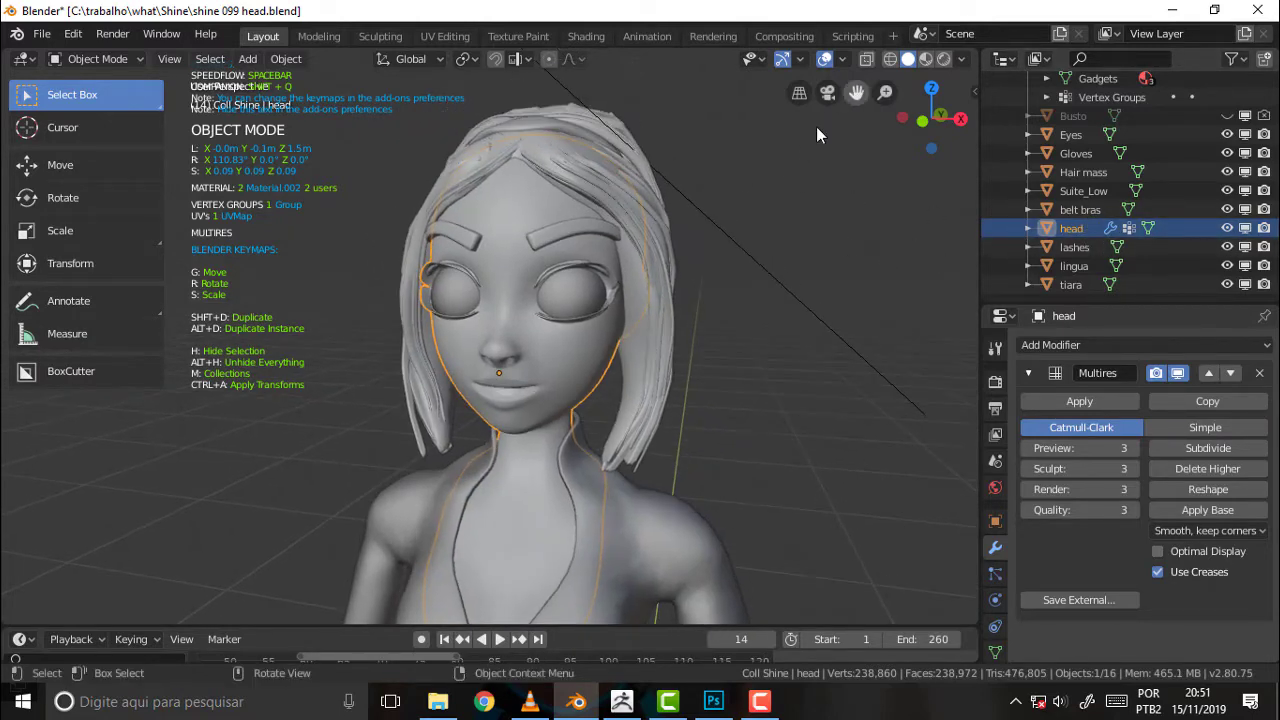
left_click(99, 59)
- Select the lashes object and switch it into Edit Mode
left_click(547, 234)
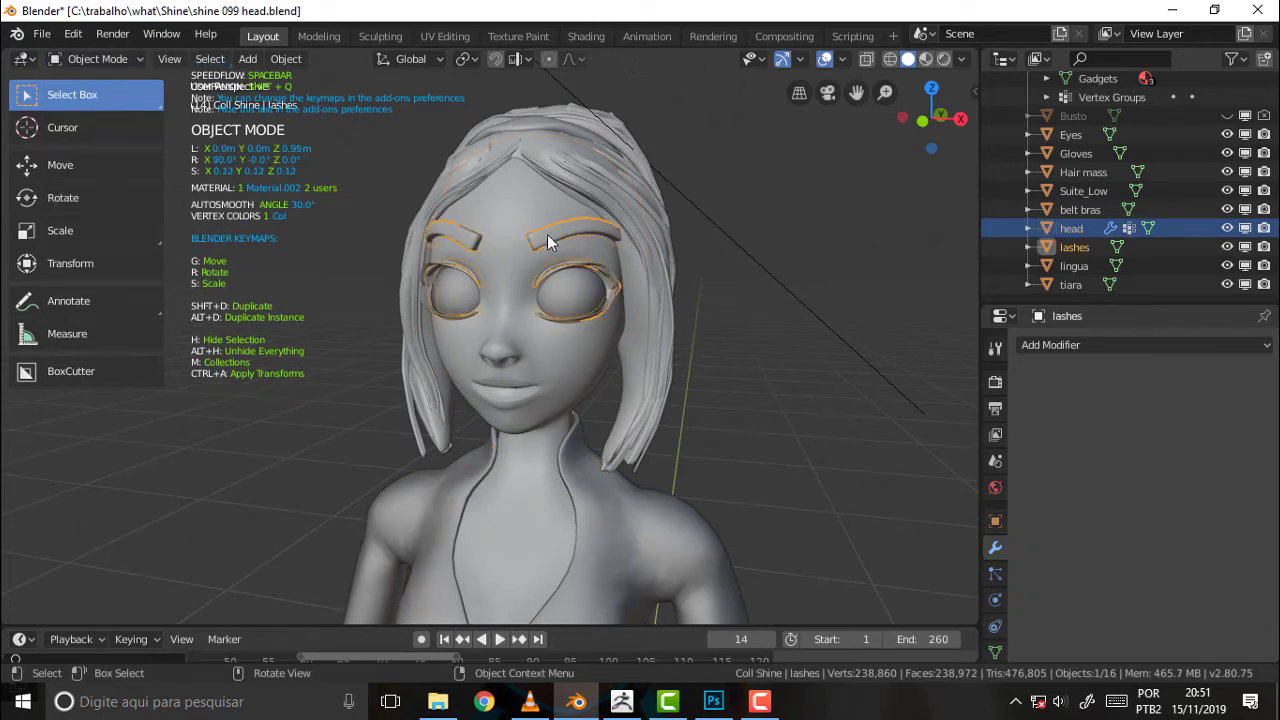
left_click(119, 60)
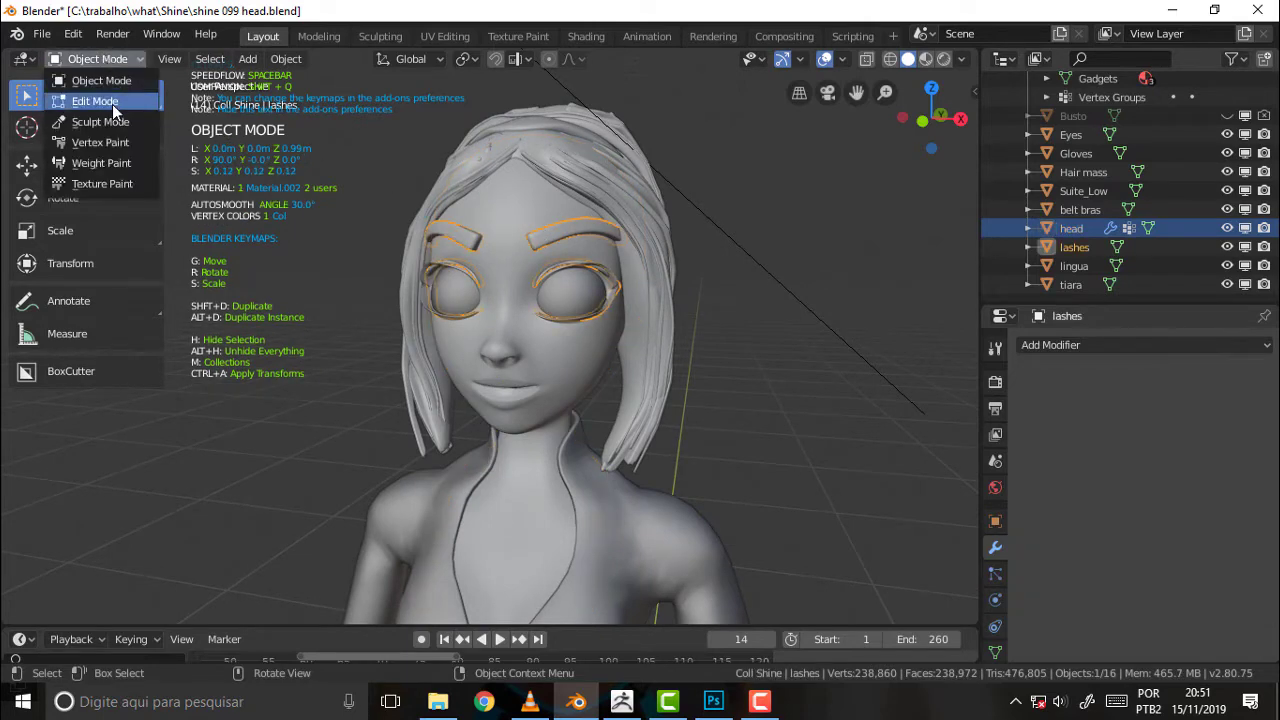
left_click(113, 106)
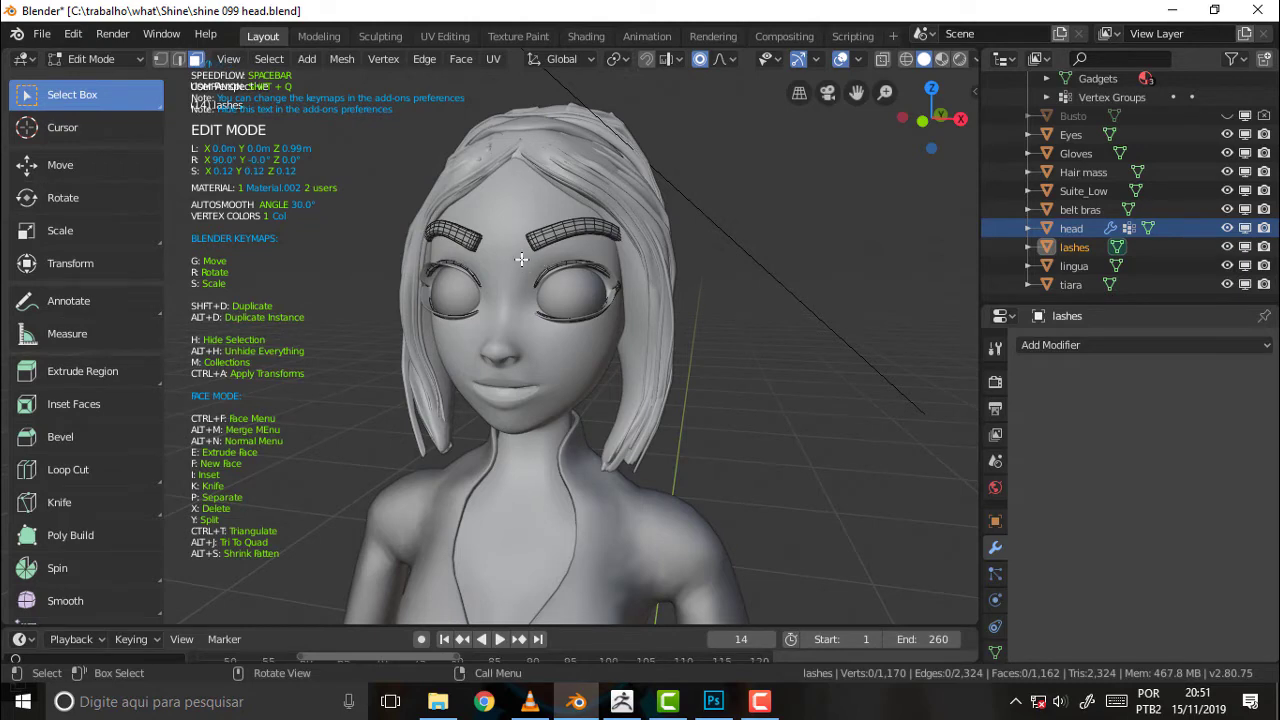
- With X-ray on, box-select the lash rings around both eyes and delete their faces
key("b")
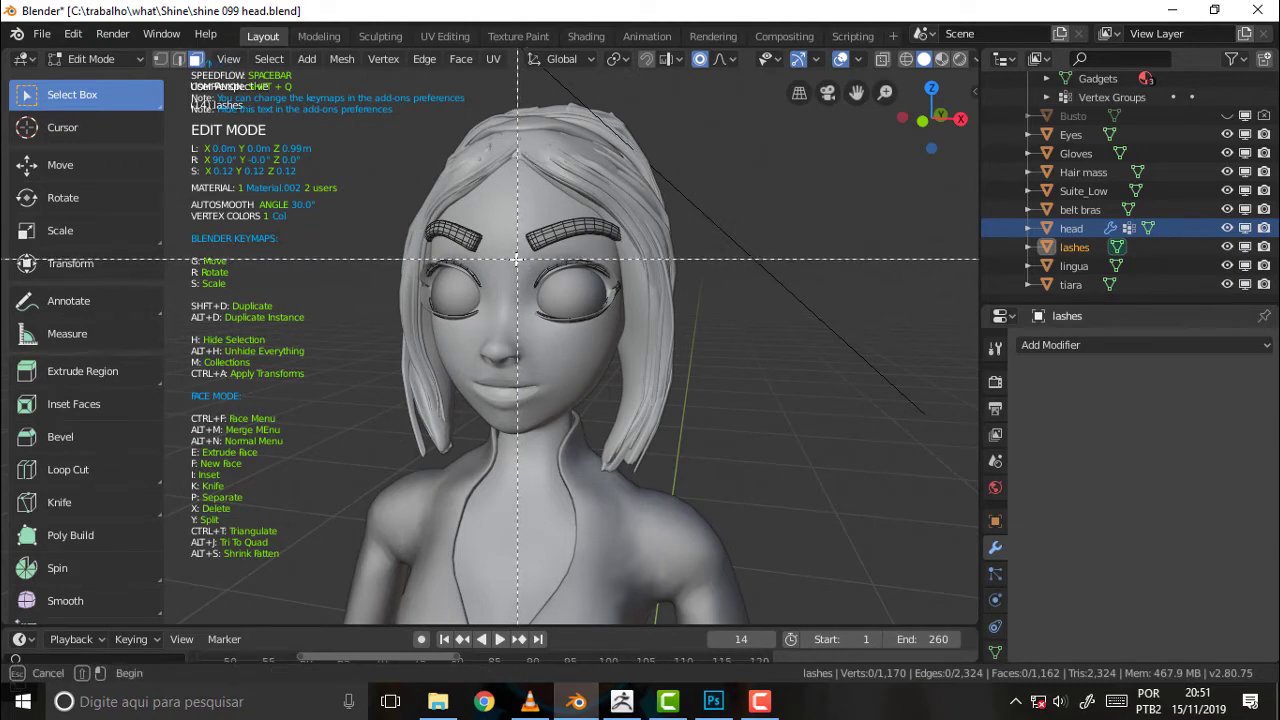
left_click_drag(528, 258, 677, 352)
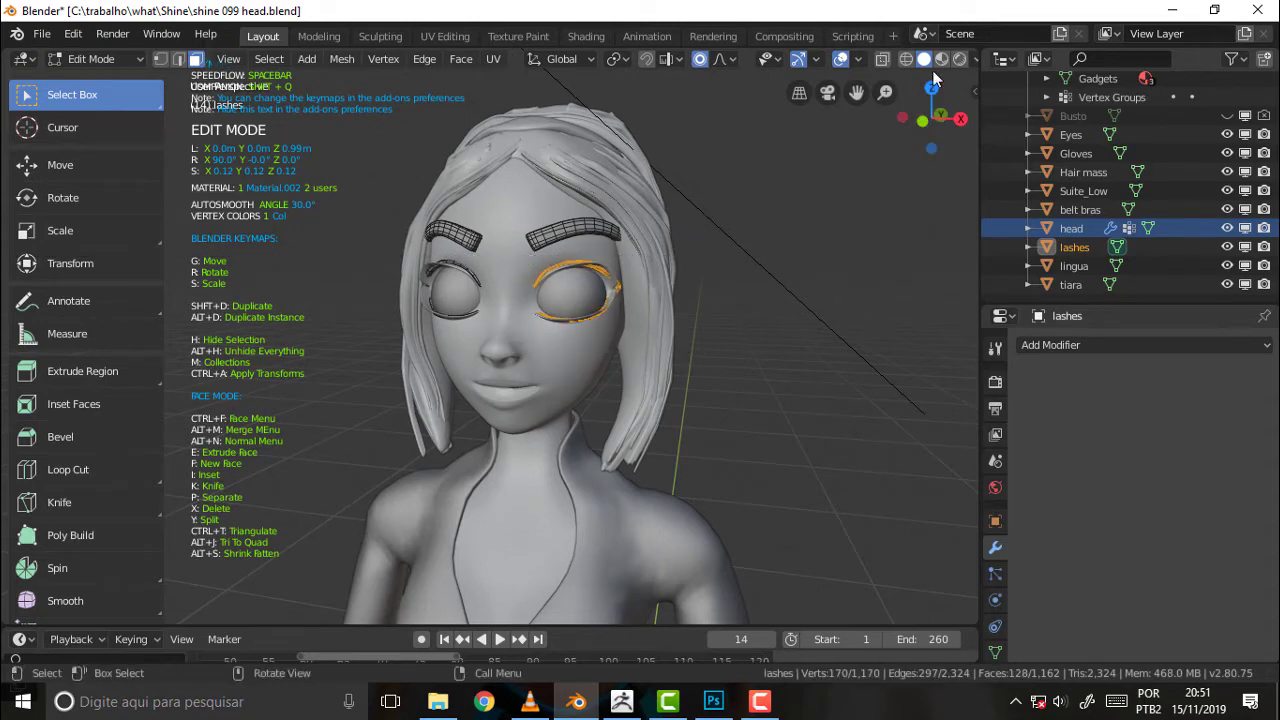
left_click(882, 58)
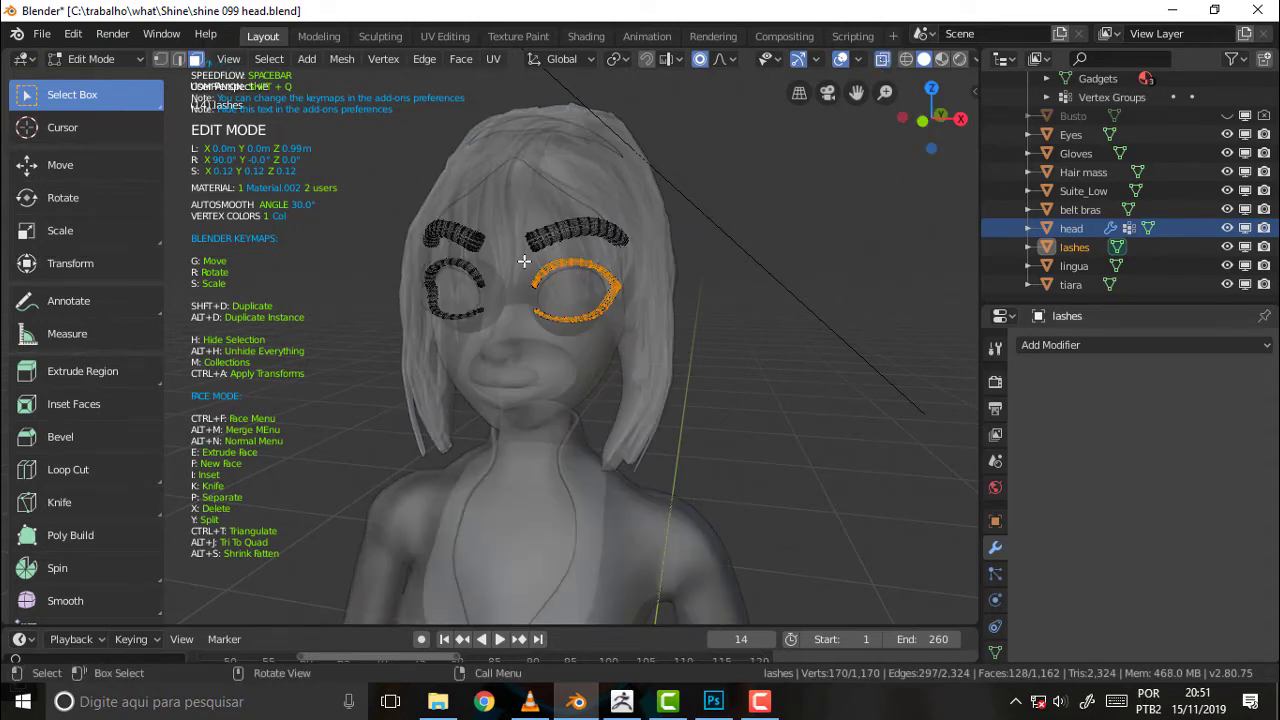
key("b")
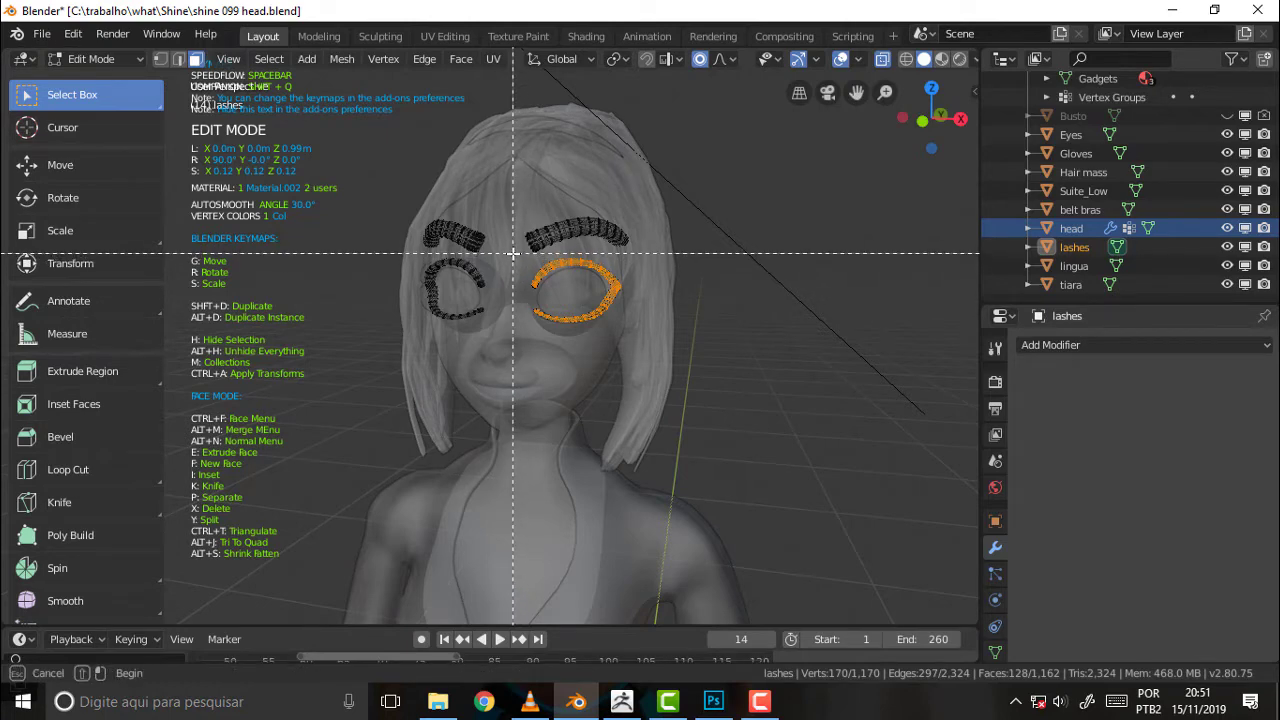
mouse_move(513, 254)
left_mouse_down()
mouse_move(578, 305)
mouse_move(670, 336)
left_mouse_up()
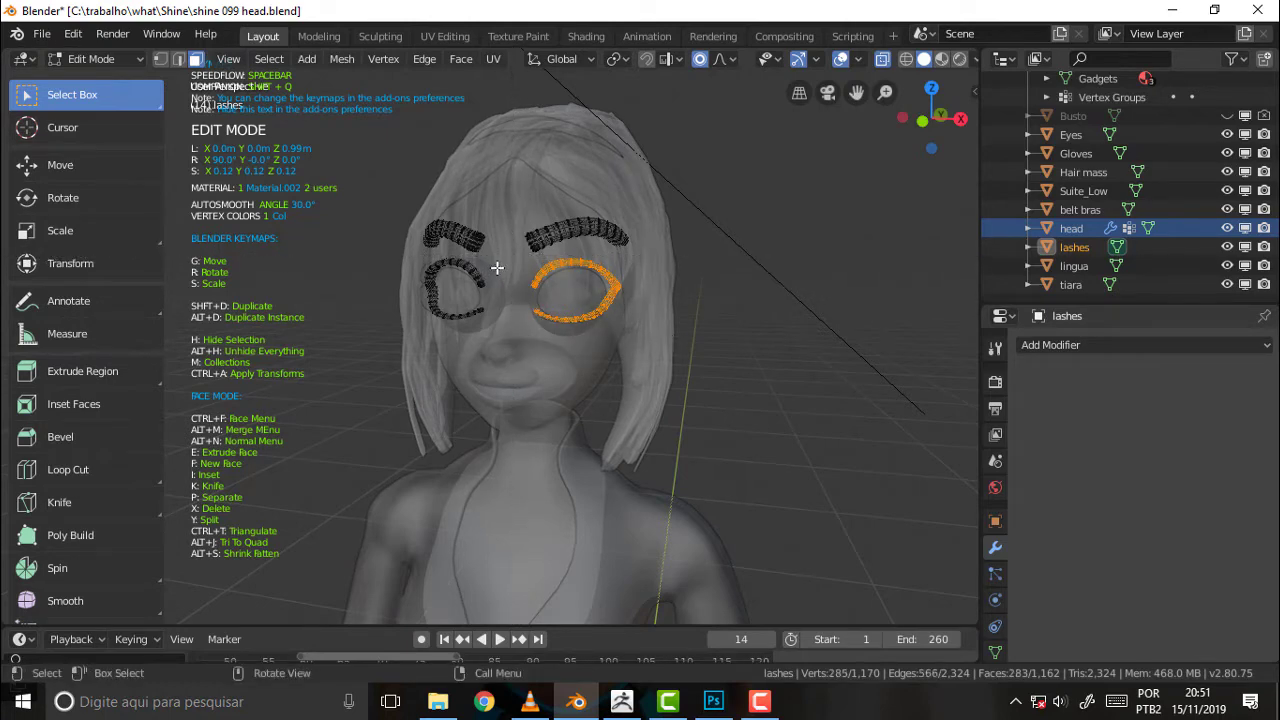
key("b")
mouse_move(497, 258)
left_mouse_down()
mouse_move(435, 323)
mouse_move(357, 350)
left_mouse_up()
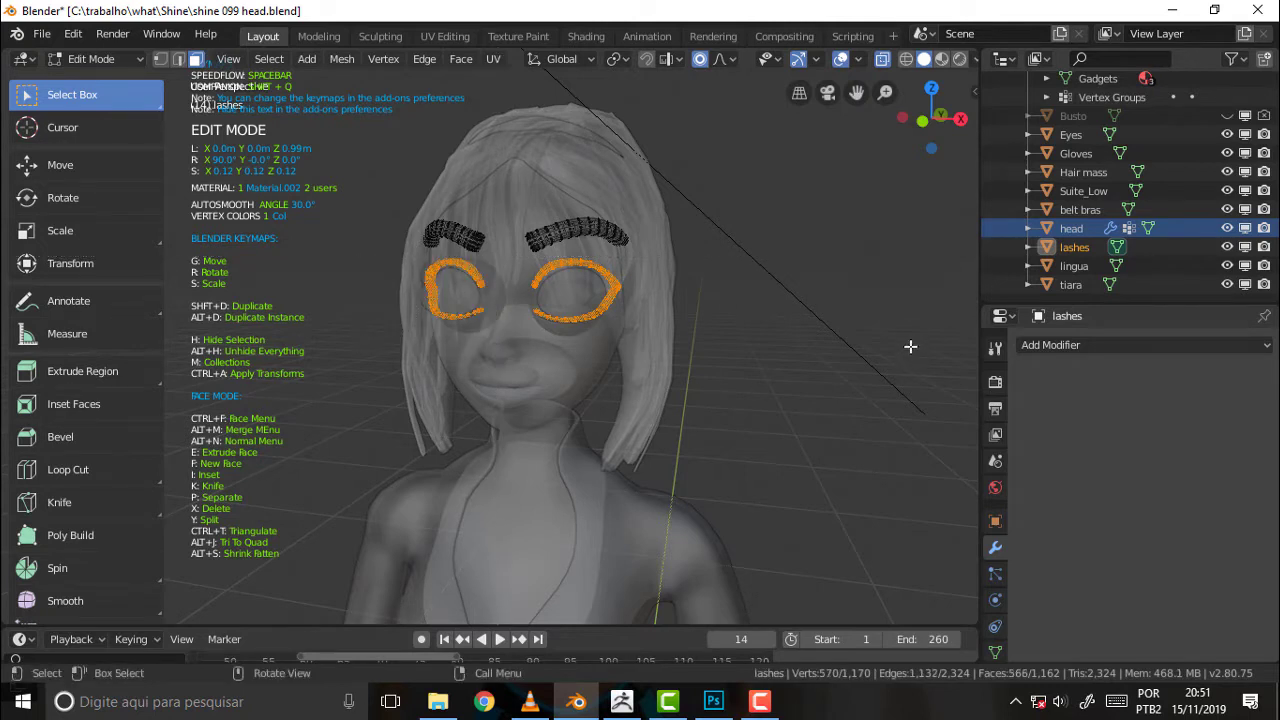
key("x")
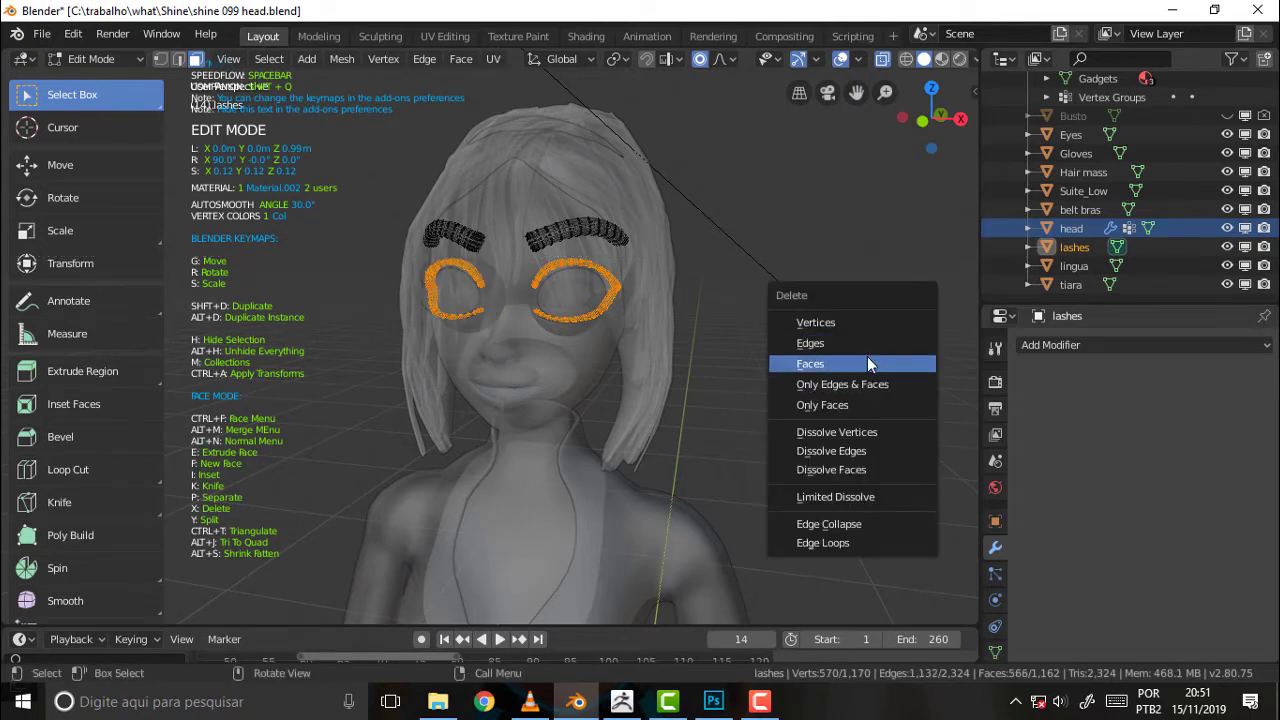
left_click(867, 356)
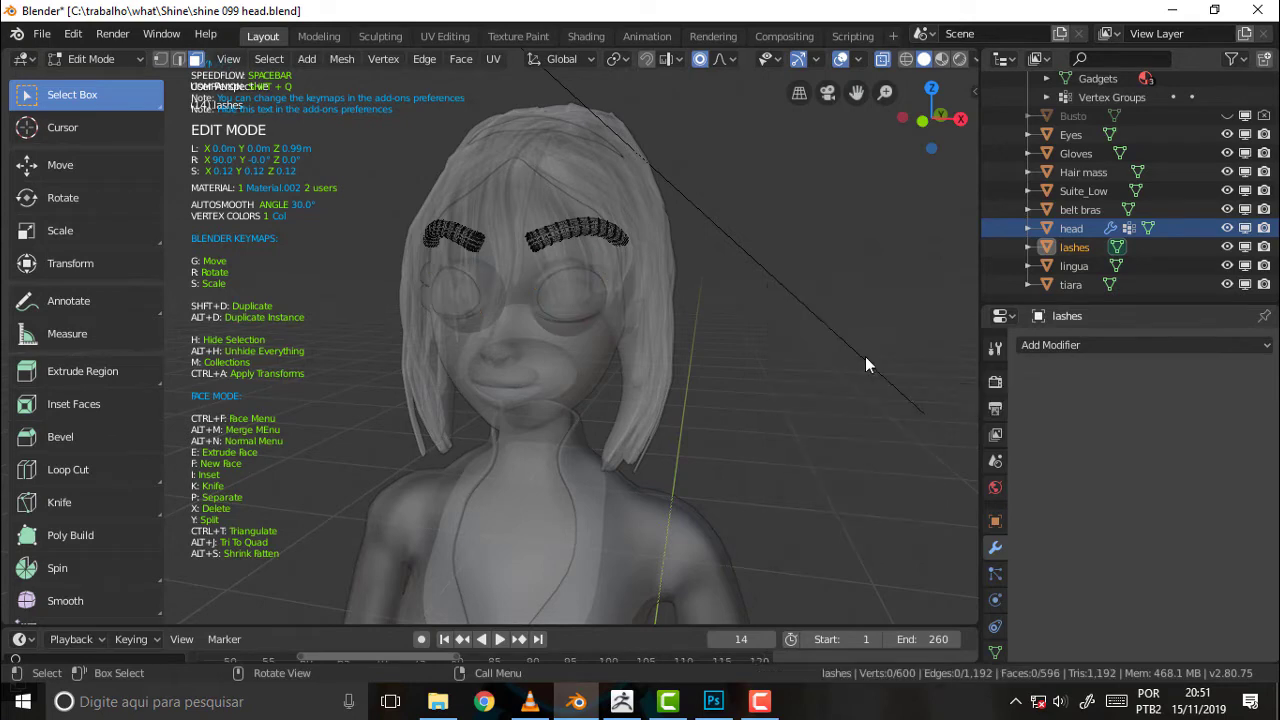
- Select the linked lash strips and scale them along Y to 0.776
mouse_move(790, 304)
middle_mouse_down()
mouse_move(946, 323)
mouse_move(902, 324)
middle_mouse_up()
middle_click_drag(806, 298, 817, 349)
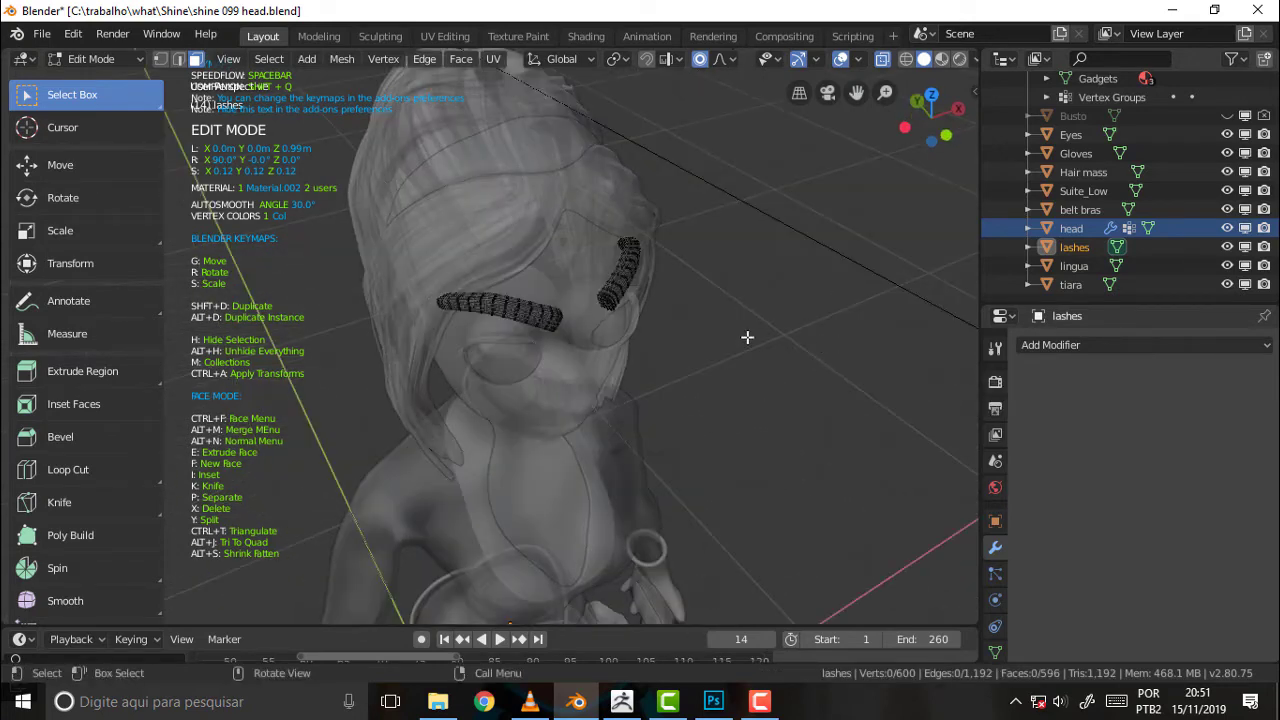
left_click(507, 311, "shift")
key("ctrl+l")
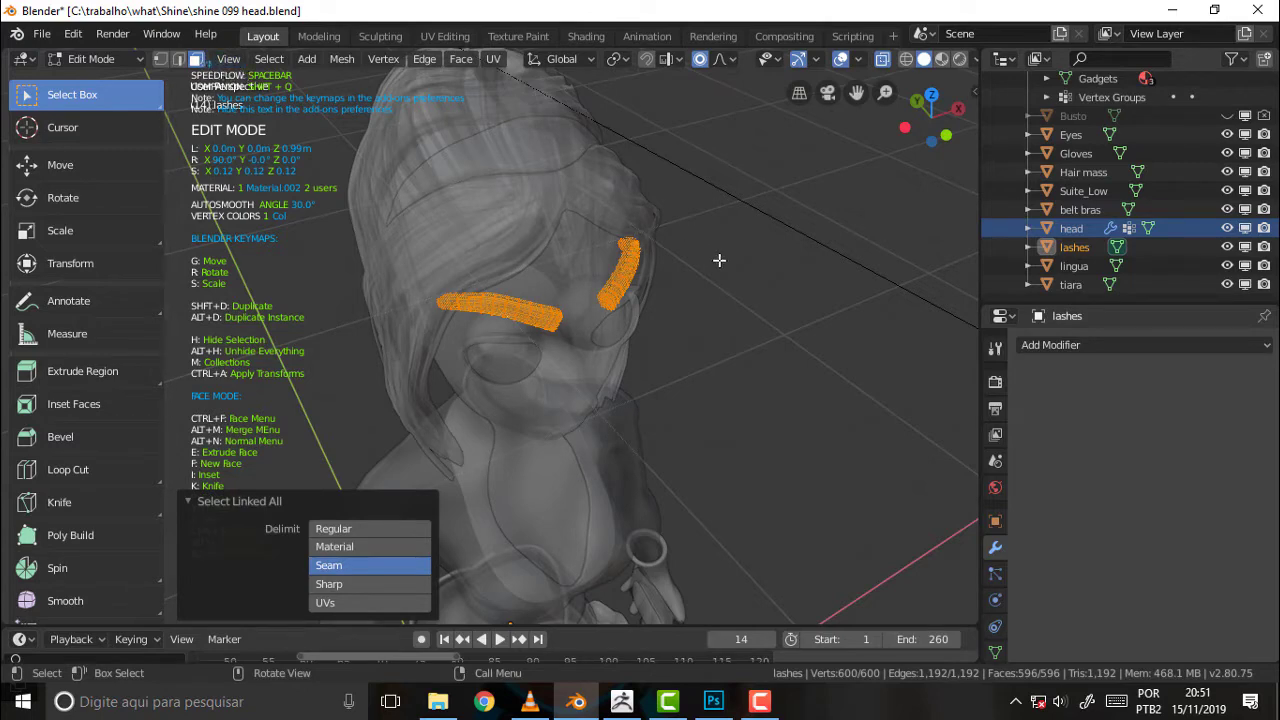
key("s")
key("y")
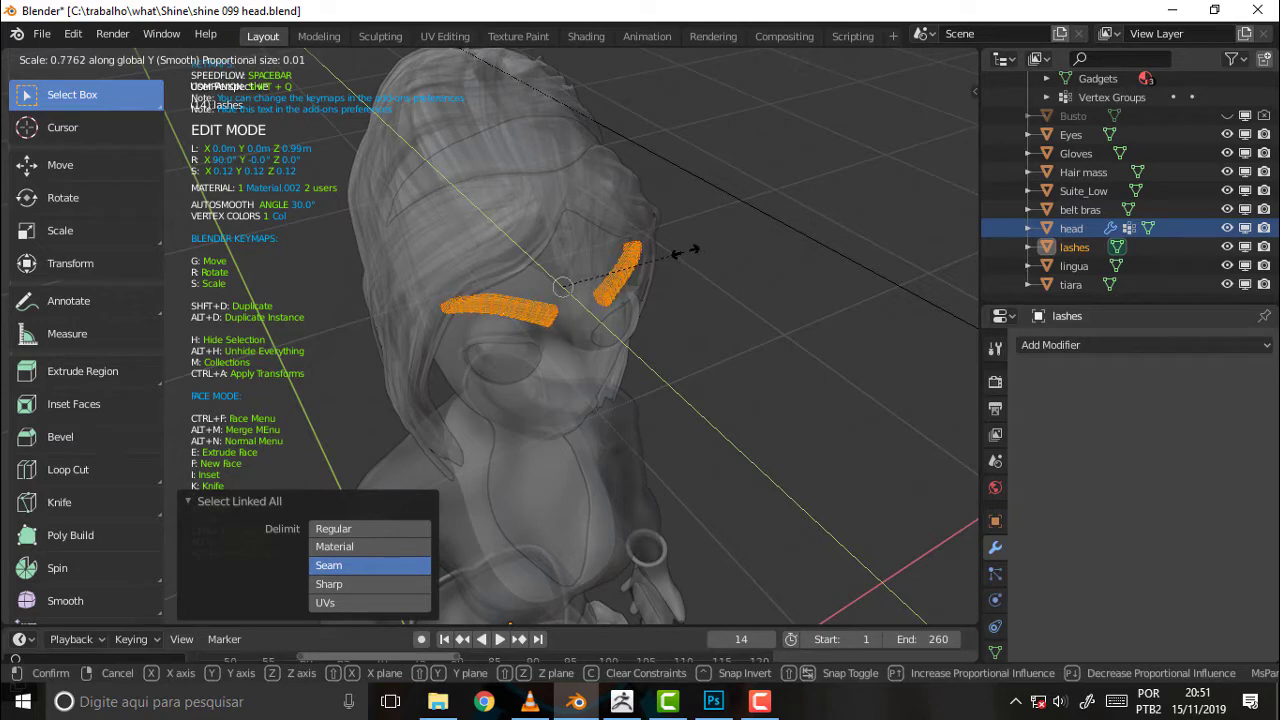
left_click(690, 252)
- Turn X-ray off and rotate the right brow strip 8.28° about Z
mouse_move(743, 251)
middle_mouse_down("alt")
mouse_move(667, 117)
mouse_move(727, 640)
middle_mouse_up("alt")
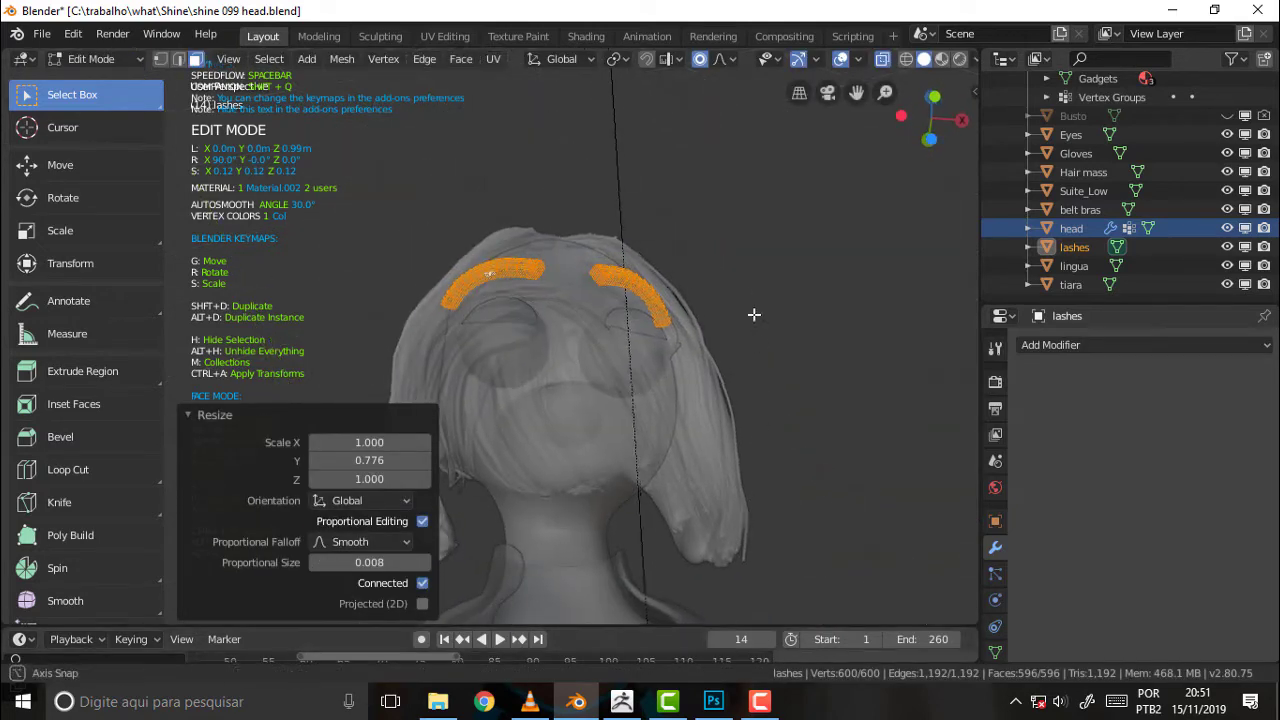
middle_click_drag(751, 299, 748, 352)
left_click(876, 58)
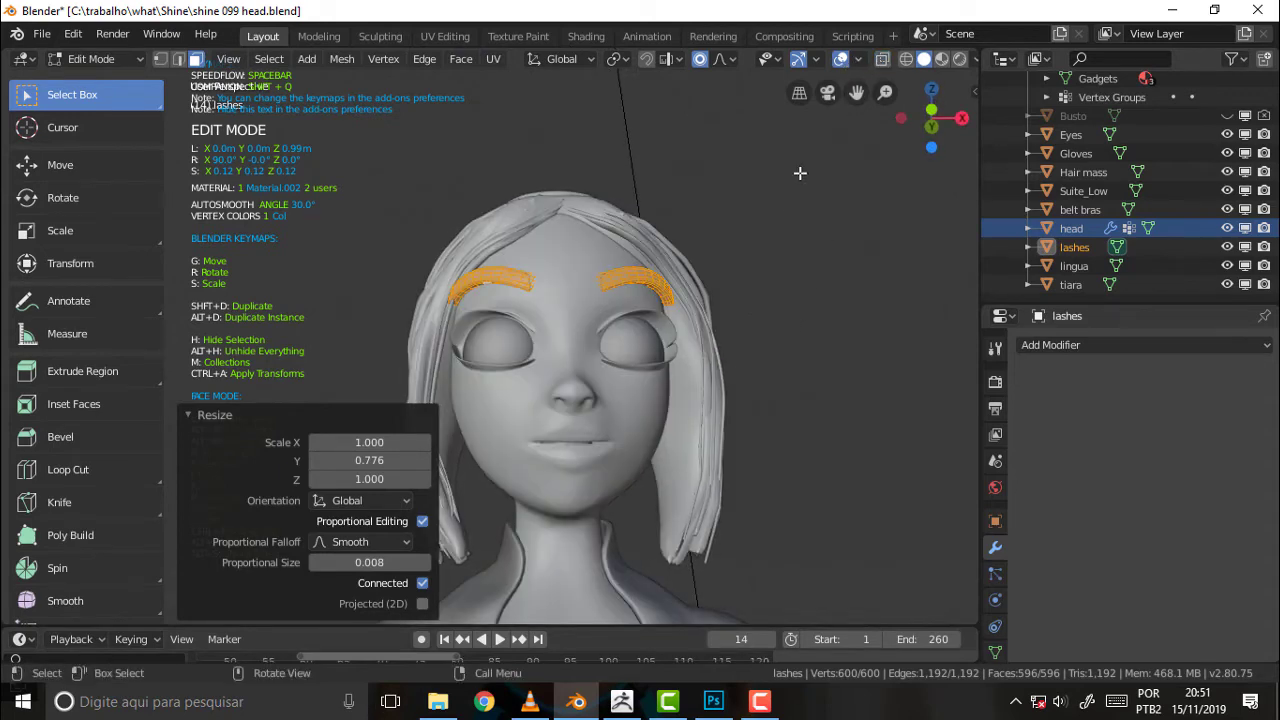
mouse_move(751, 177)
middle_mouse_down()
mouse_move(748, 137)
mouse_move(751, 306)
mouse_move(656, 161)
mouse_move(737, 163)
mouse_move(717, 230)
mouse_move(786, 226)
mouse_move(810, 392)
middle_mouse_up()
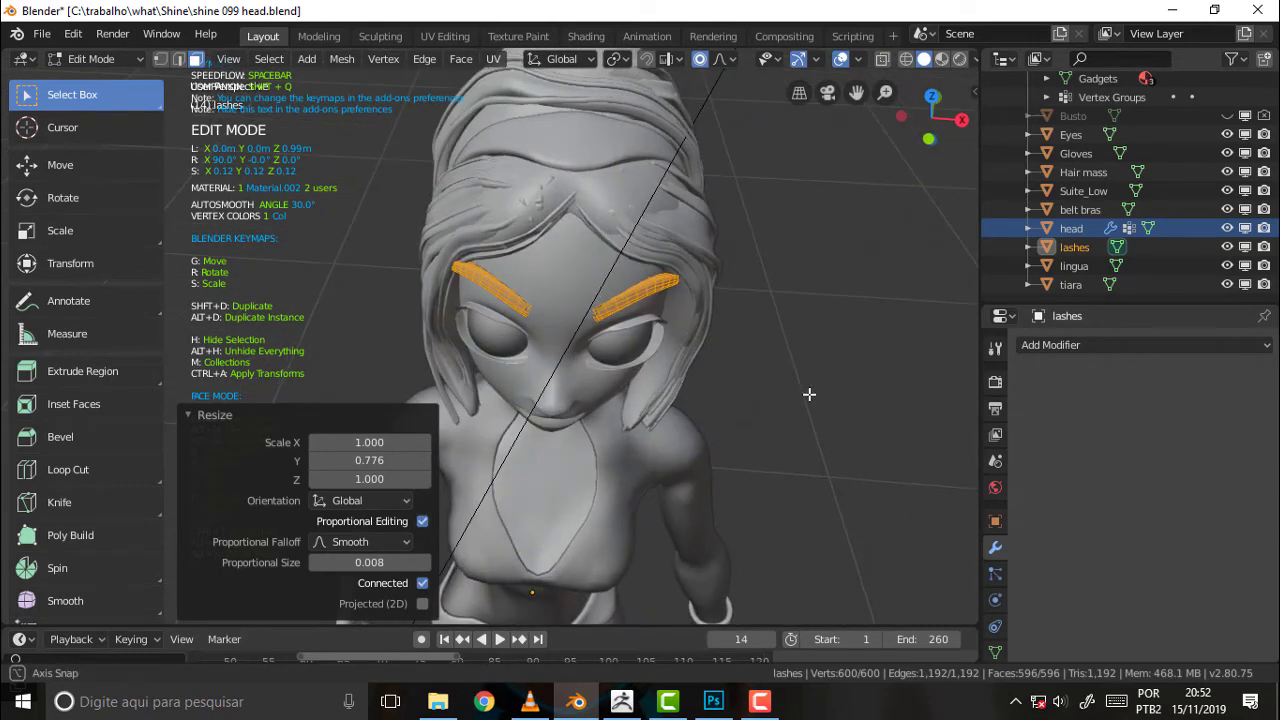
left_click(645, 290)
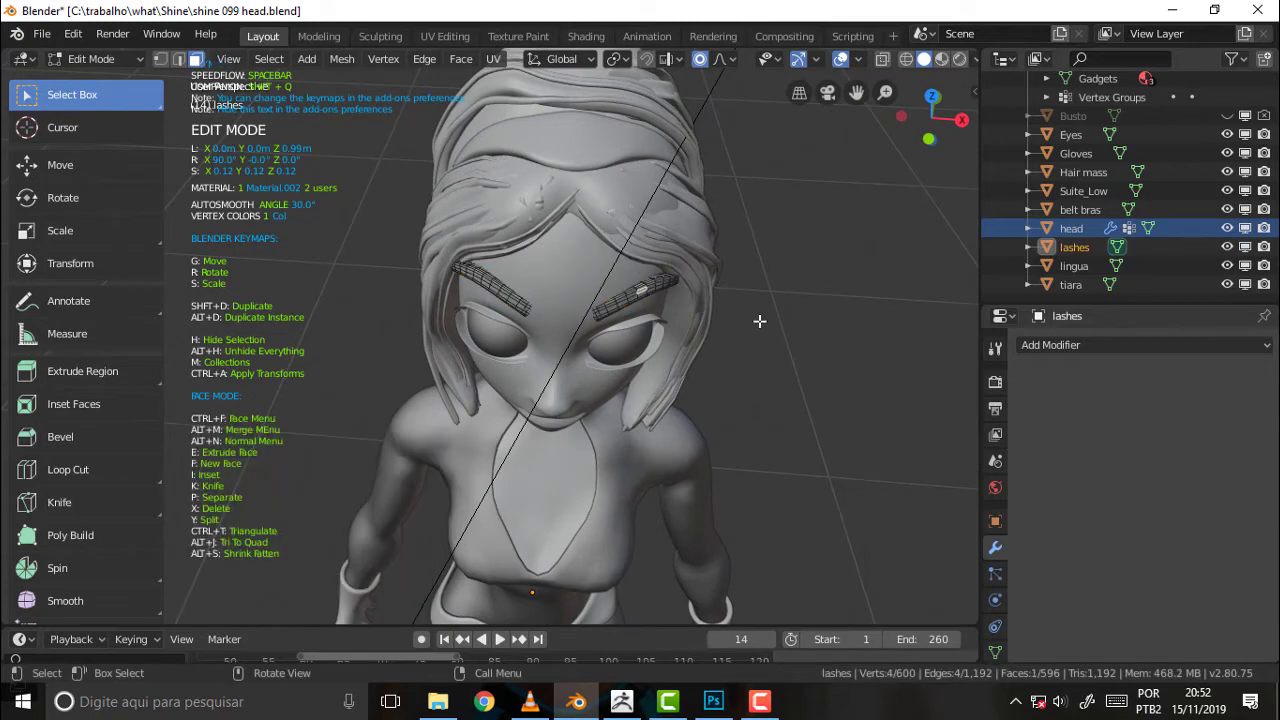
key("ctrl+l")
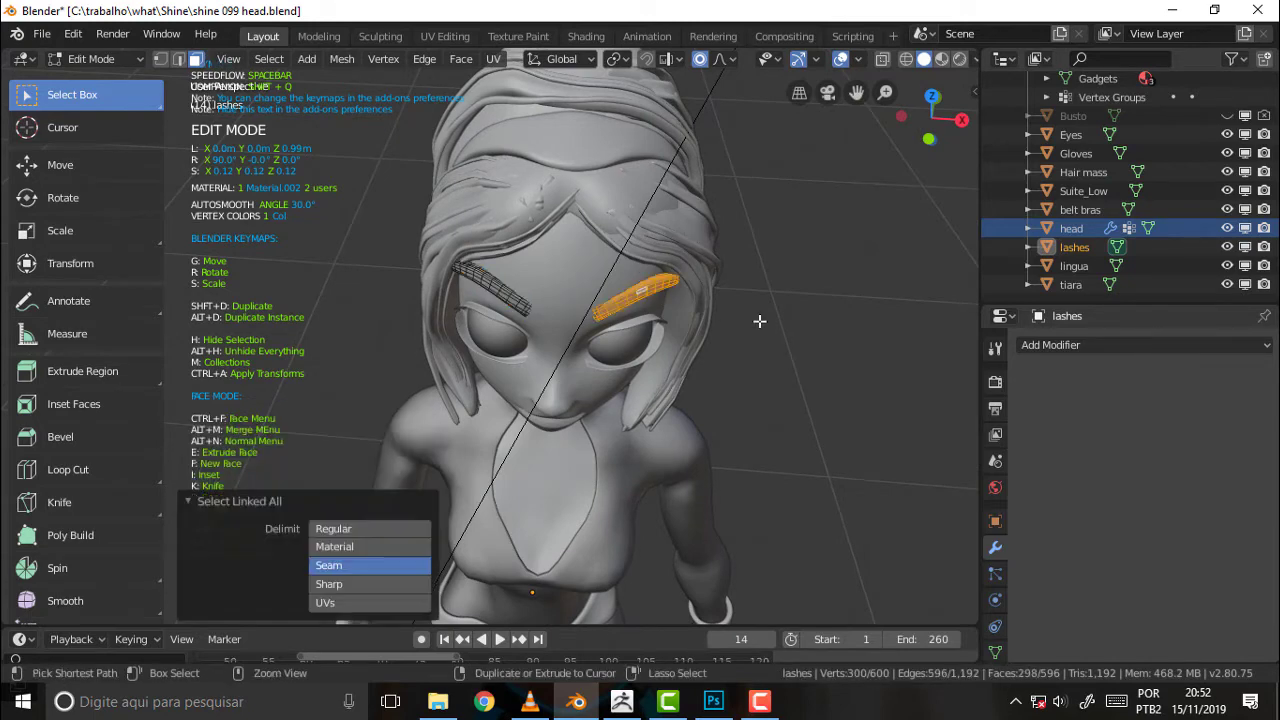
key("r")
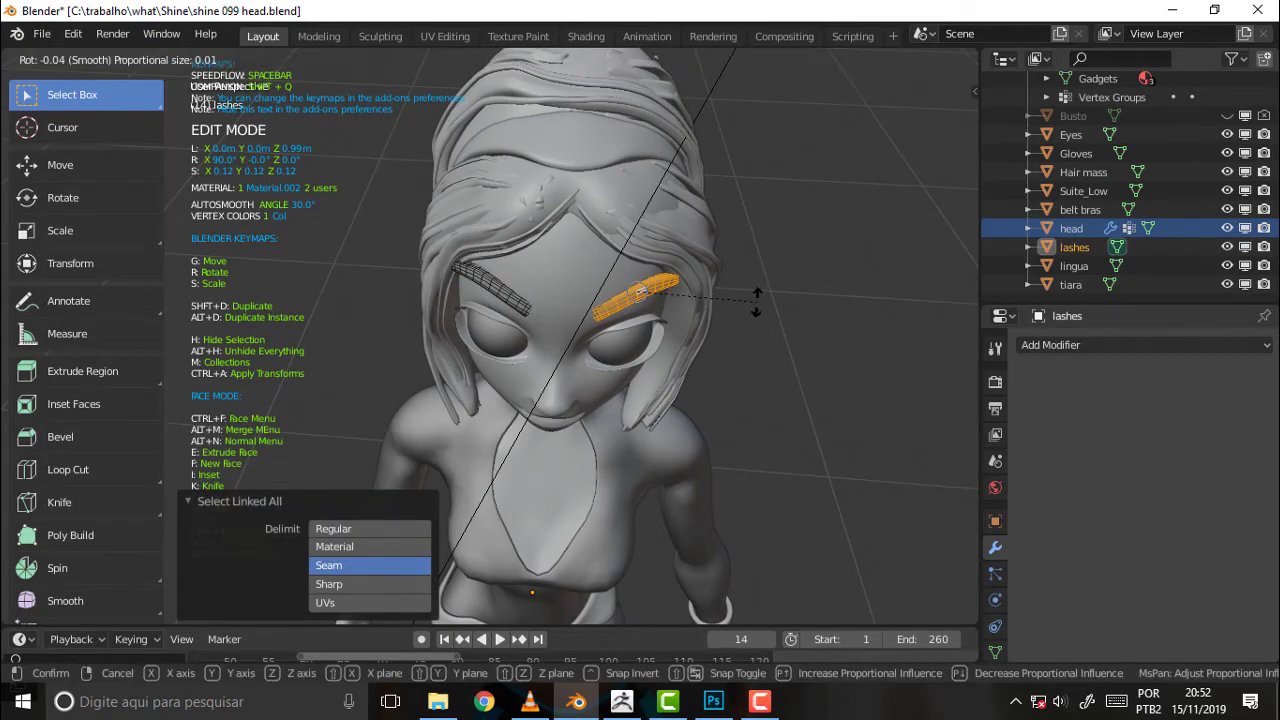
key("z")
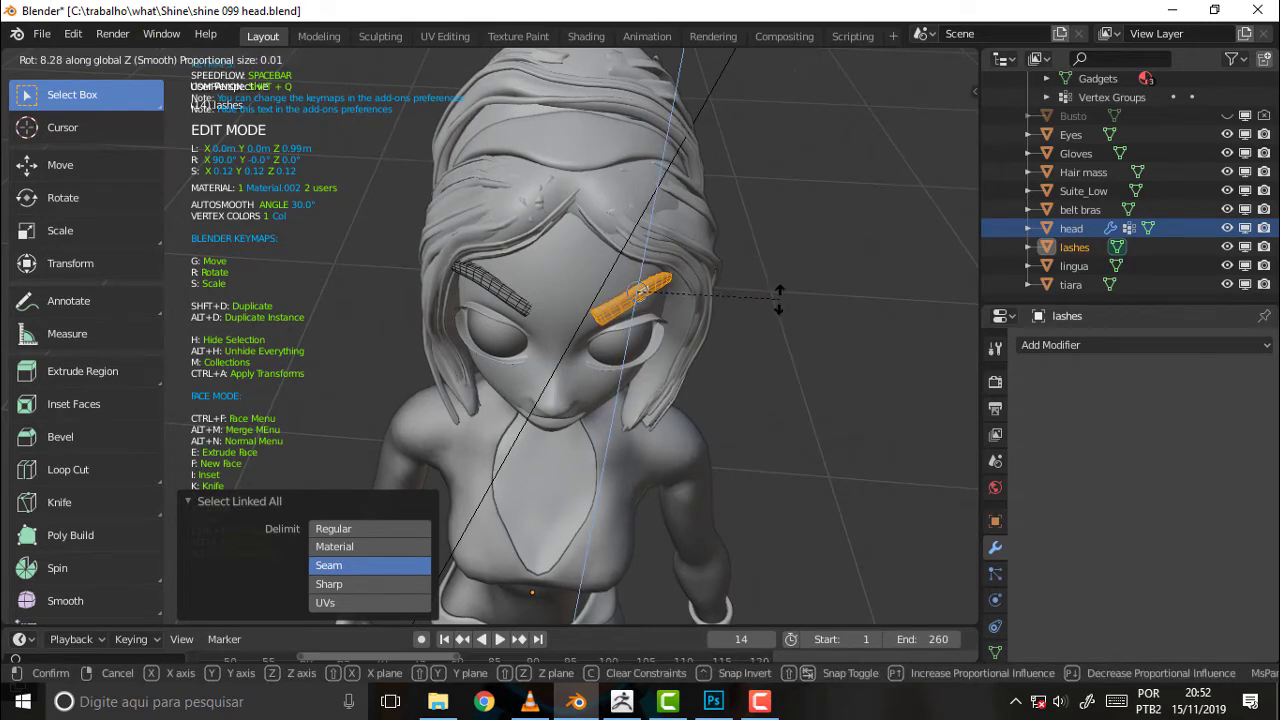
left_click(779, 298)
- Move the brow strip 0.00207 m along Y, then deselect and return to a front view
key("g")
key("y")
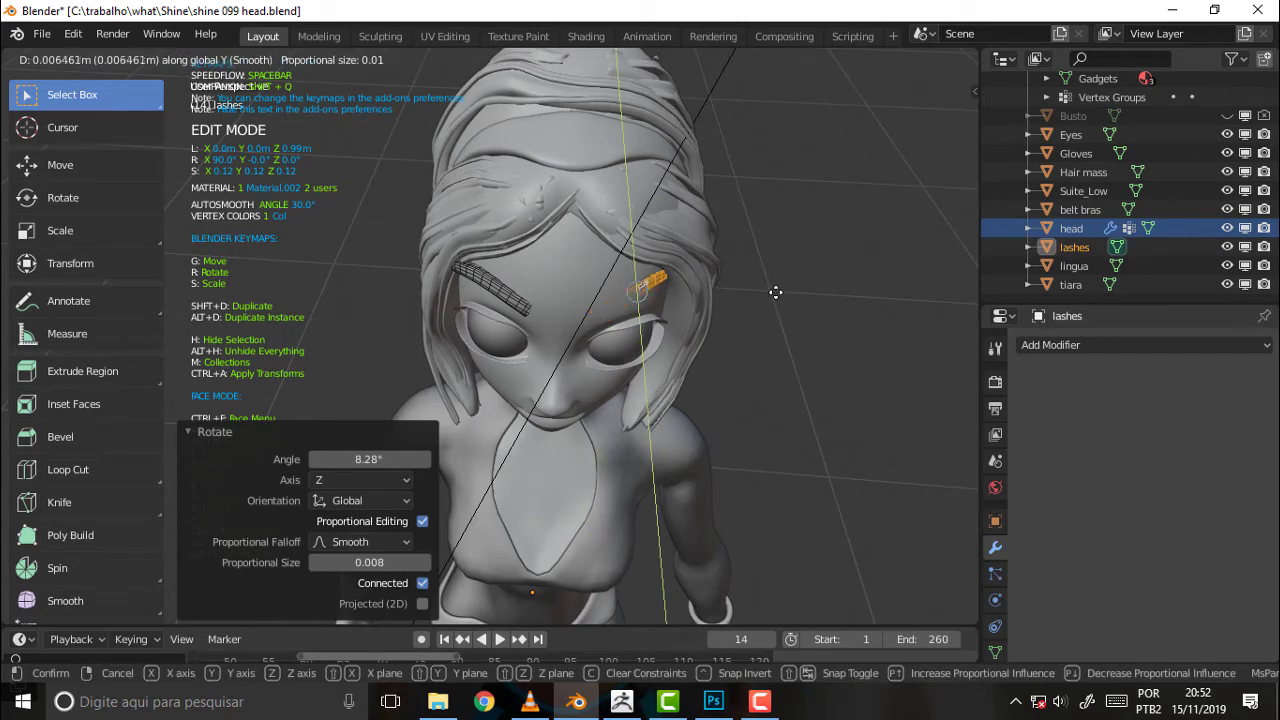
left_click(776, 297)
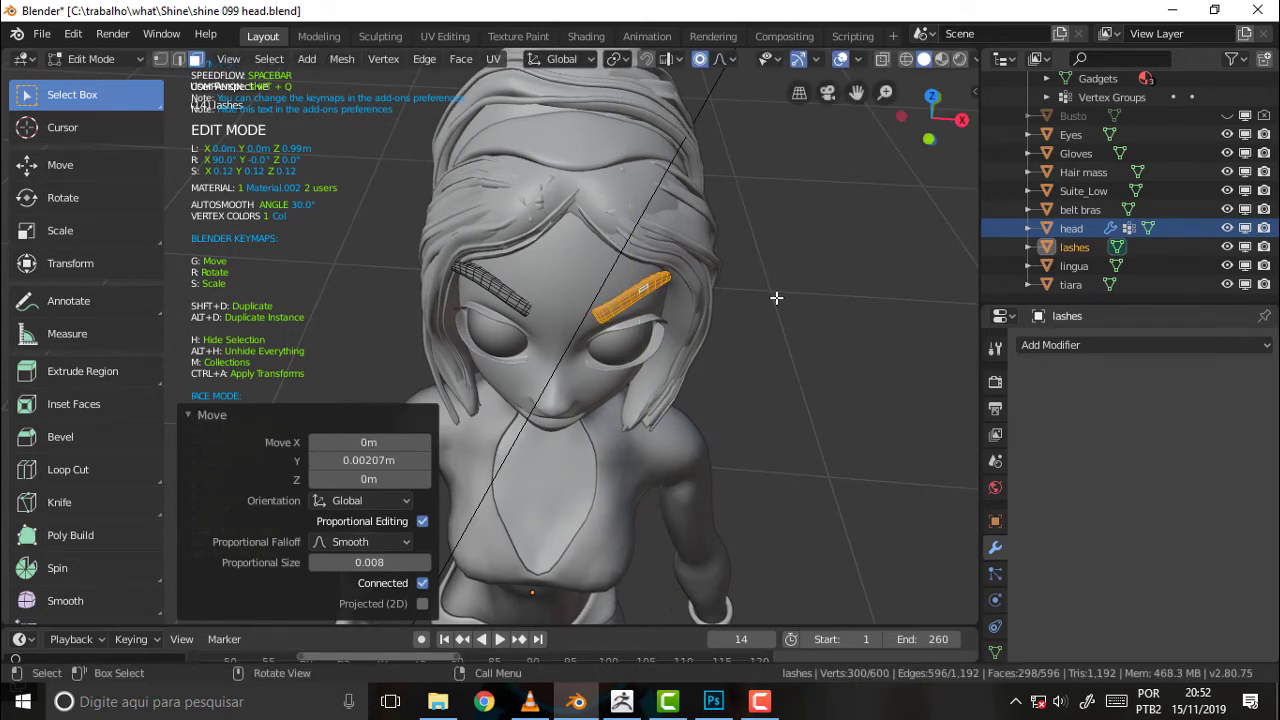
mouse_move(771, 294)
middle_mouse_down()
mouse_move(803, 100)
mouse_move(737, 223)
middle_mouse_up()
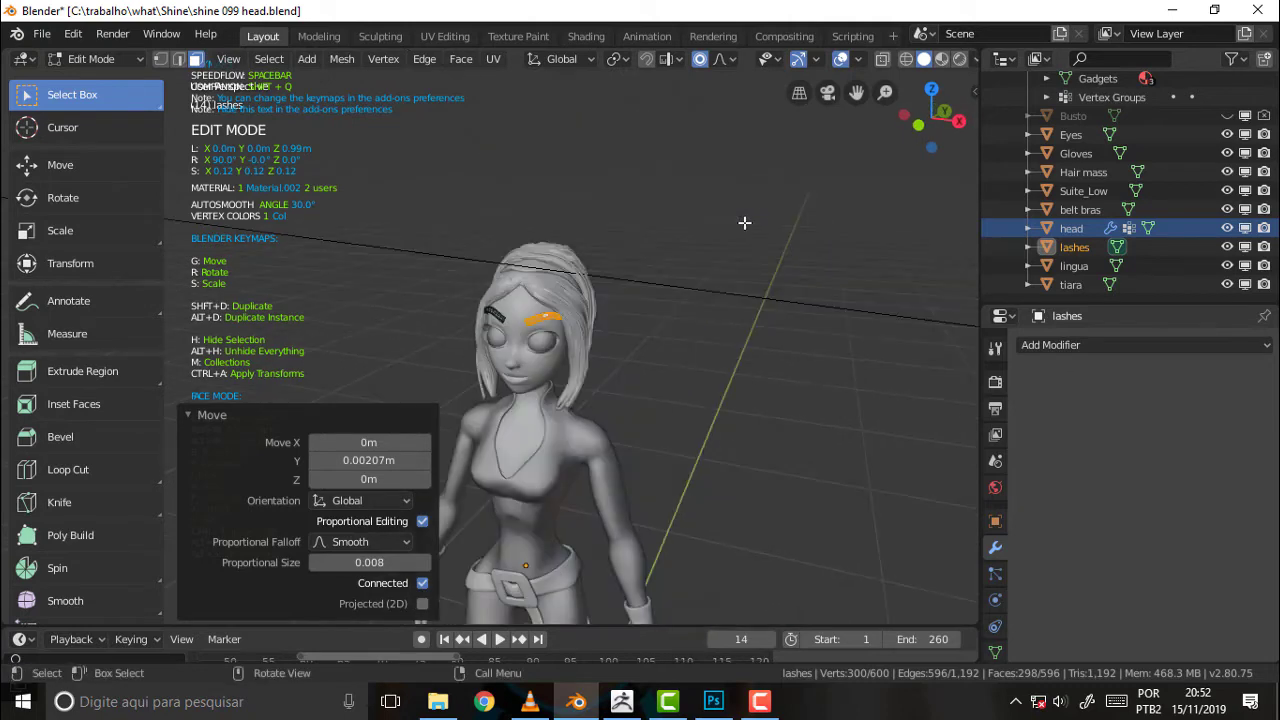
key("alt+a")
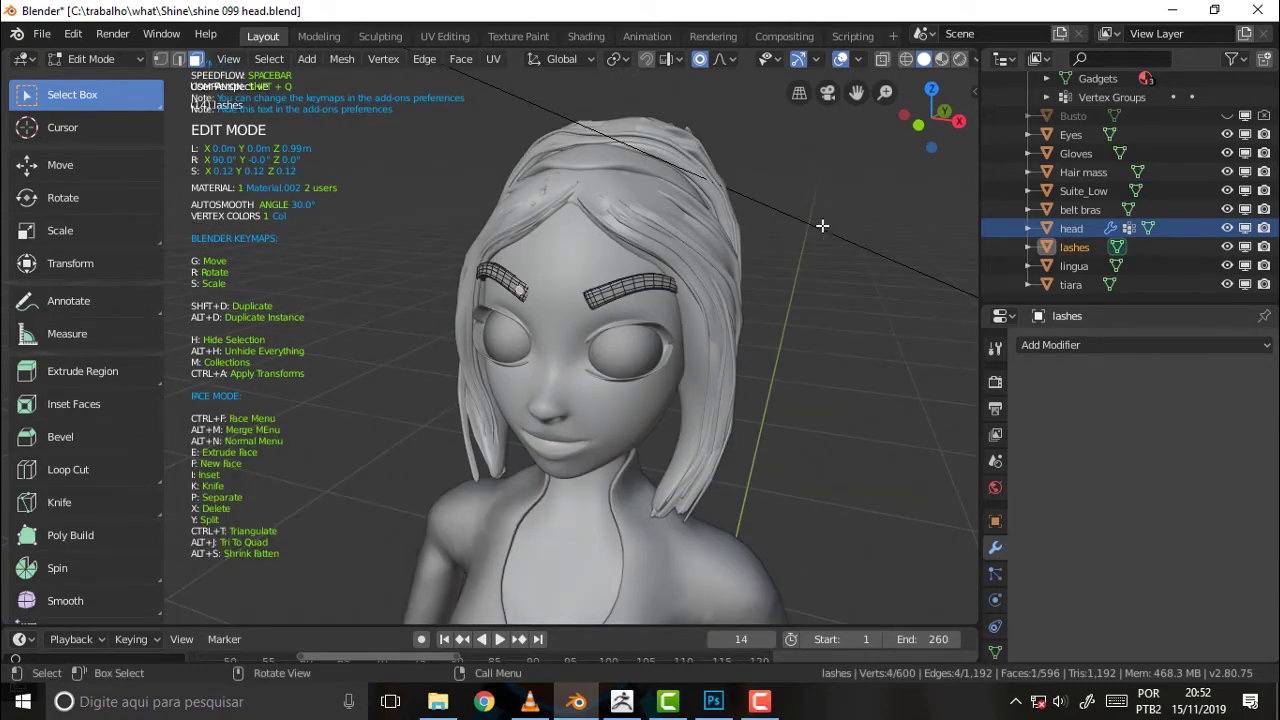
middle_click_drag(822, 226, 861, 186)
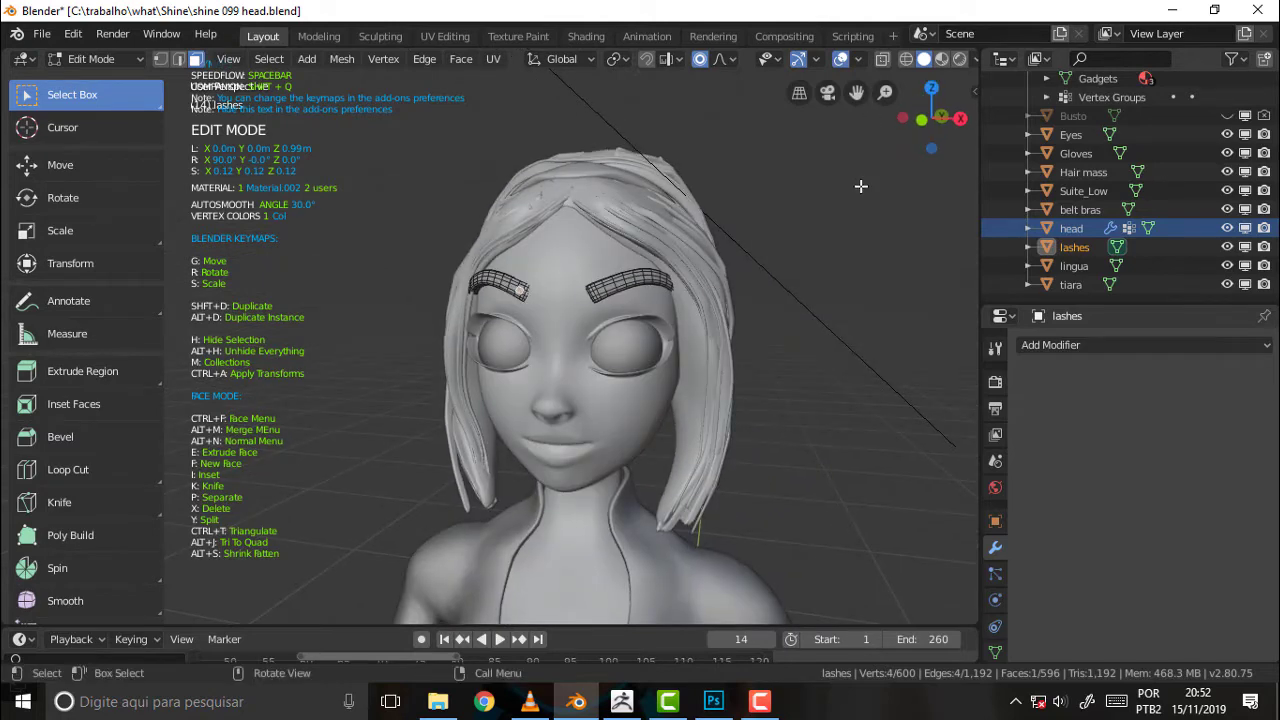
scroll(861, 186, "down", 5)
scroll(858, 186, "up", 3)
scroll(828, 202, "up", 4)
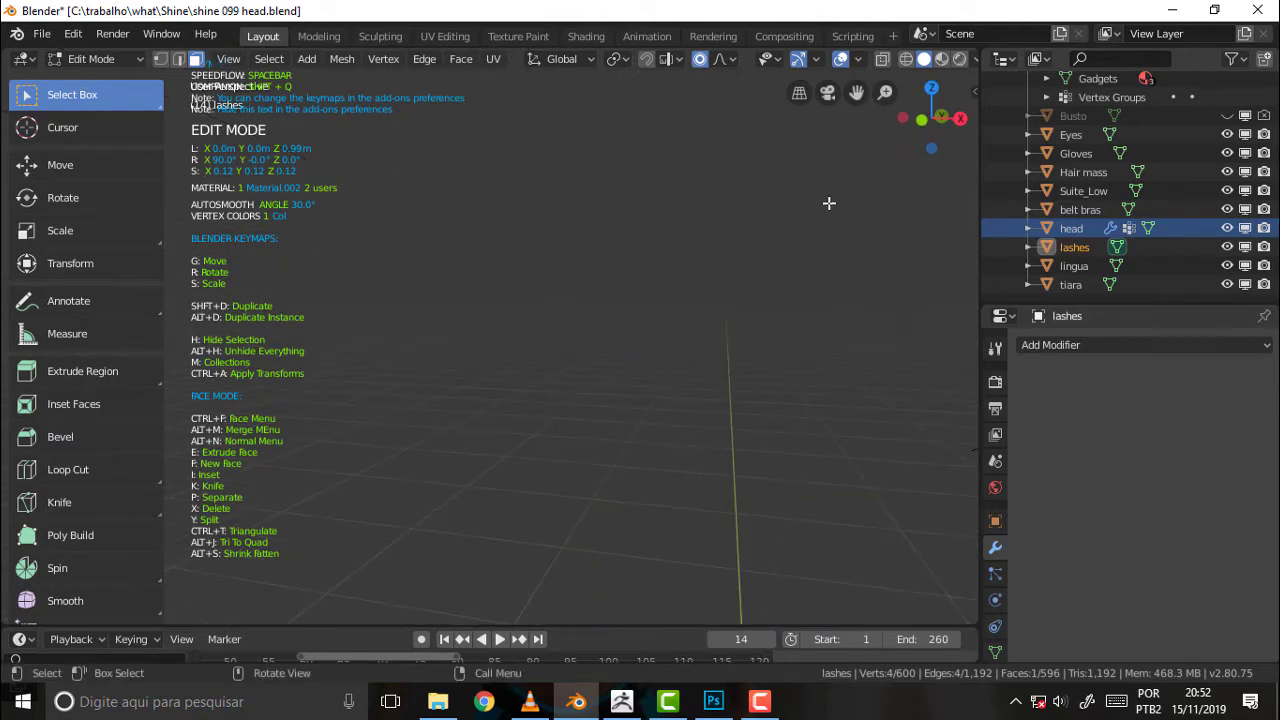
- Switch to ZBrush, check the Draw palette, and turn off the Floor grid
left_click(622, 703)
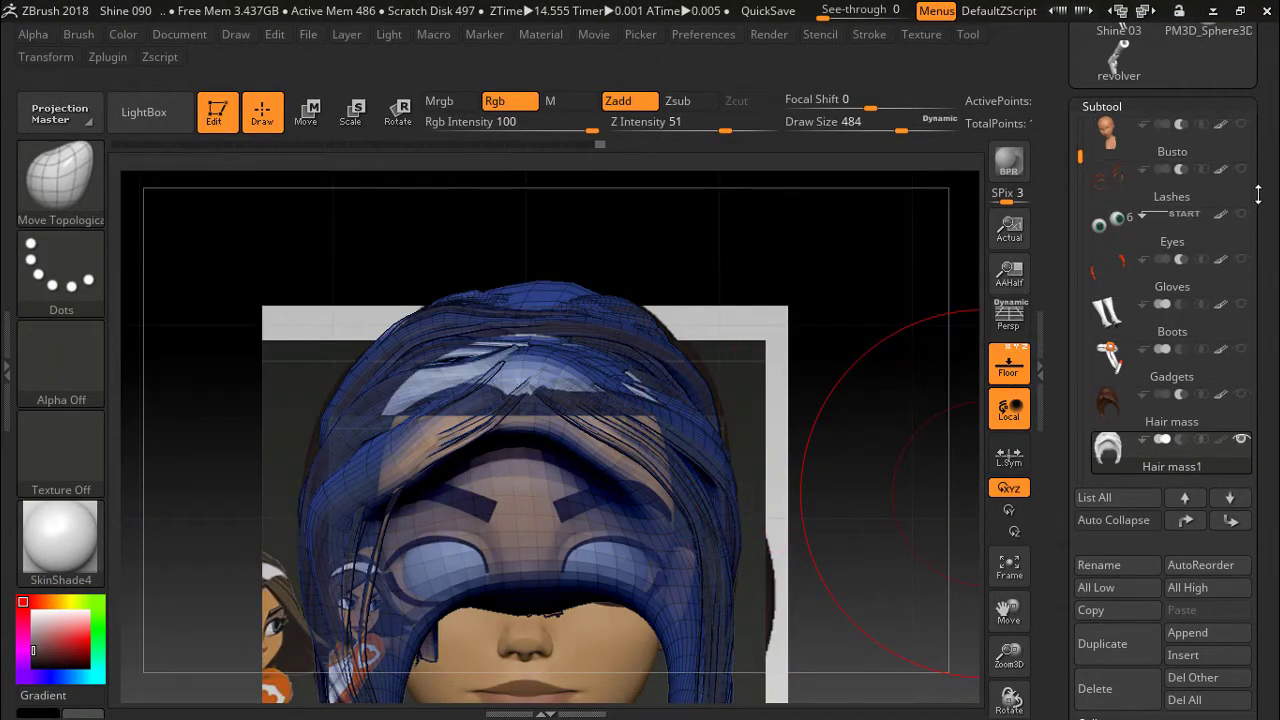
left_click_drag(1009, 603, 1005, 463)
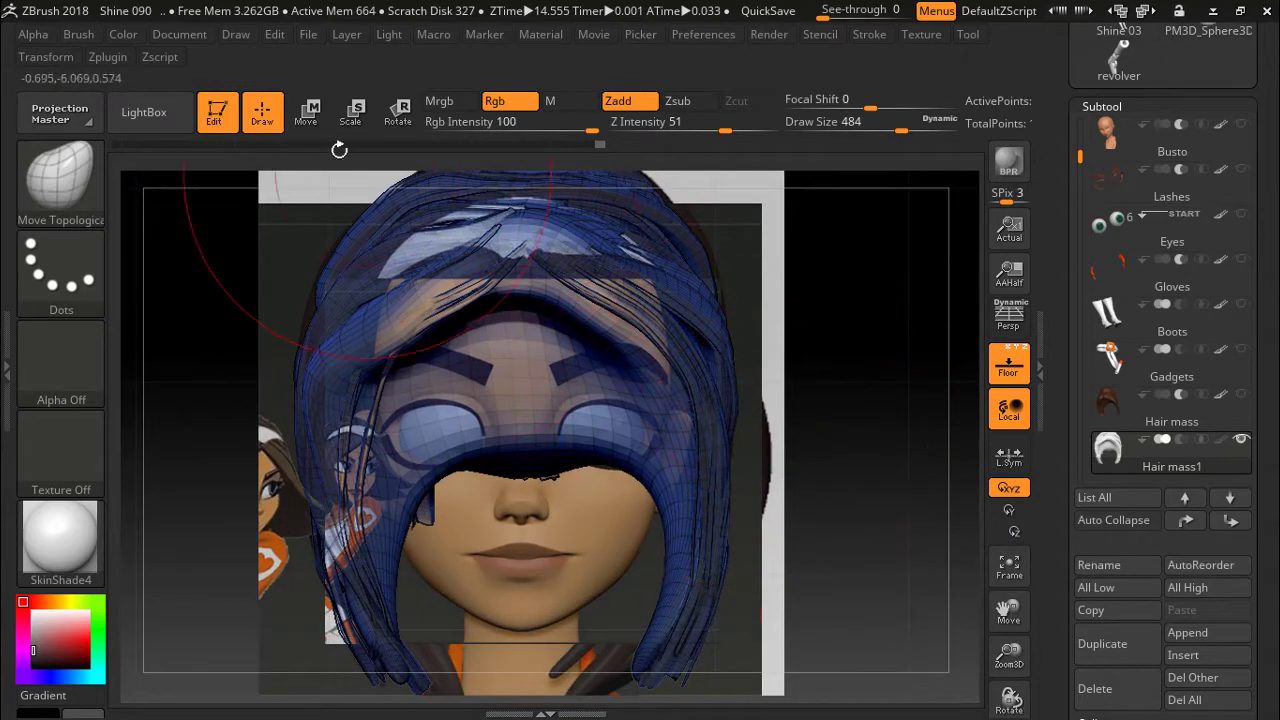
left_click(238, 35)
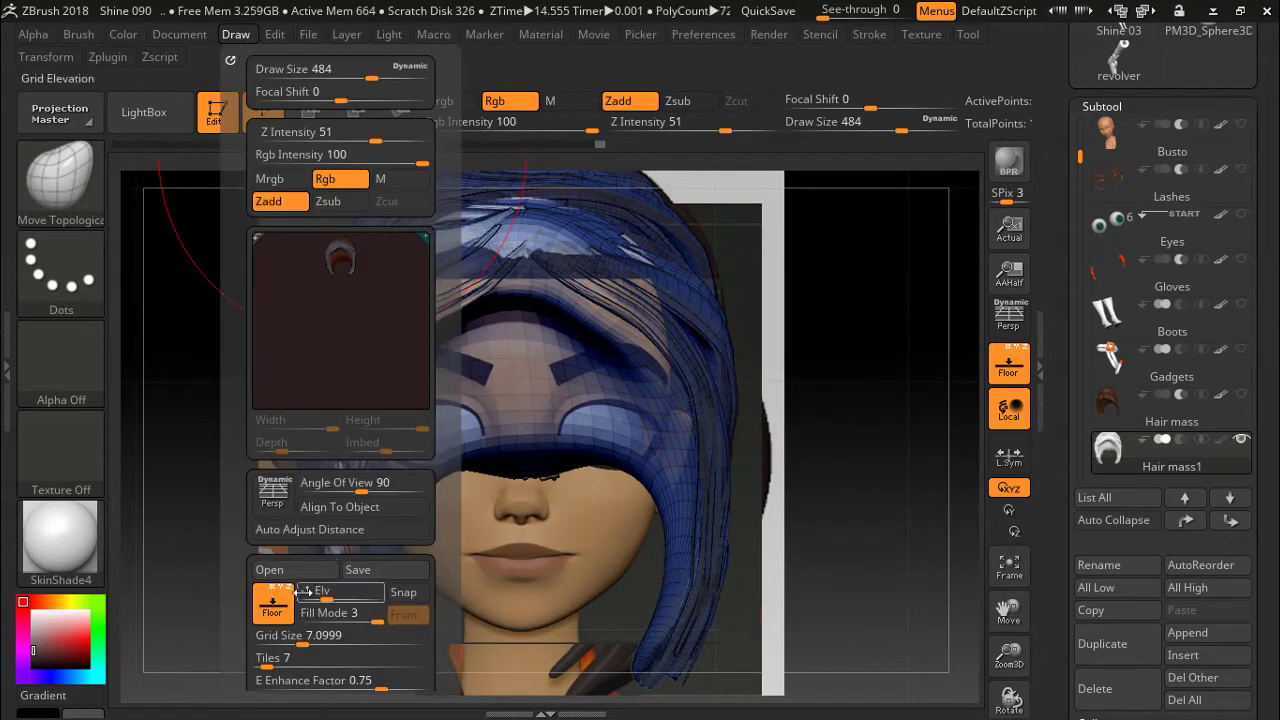
scroll(445, 581, "down", 5)
scroll(445, 581, "down", 3)
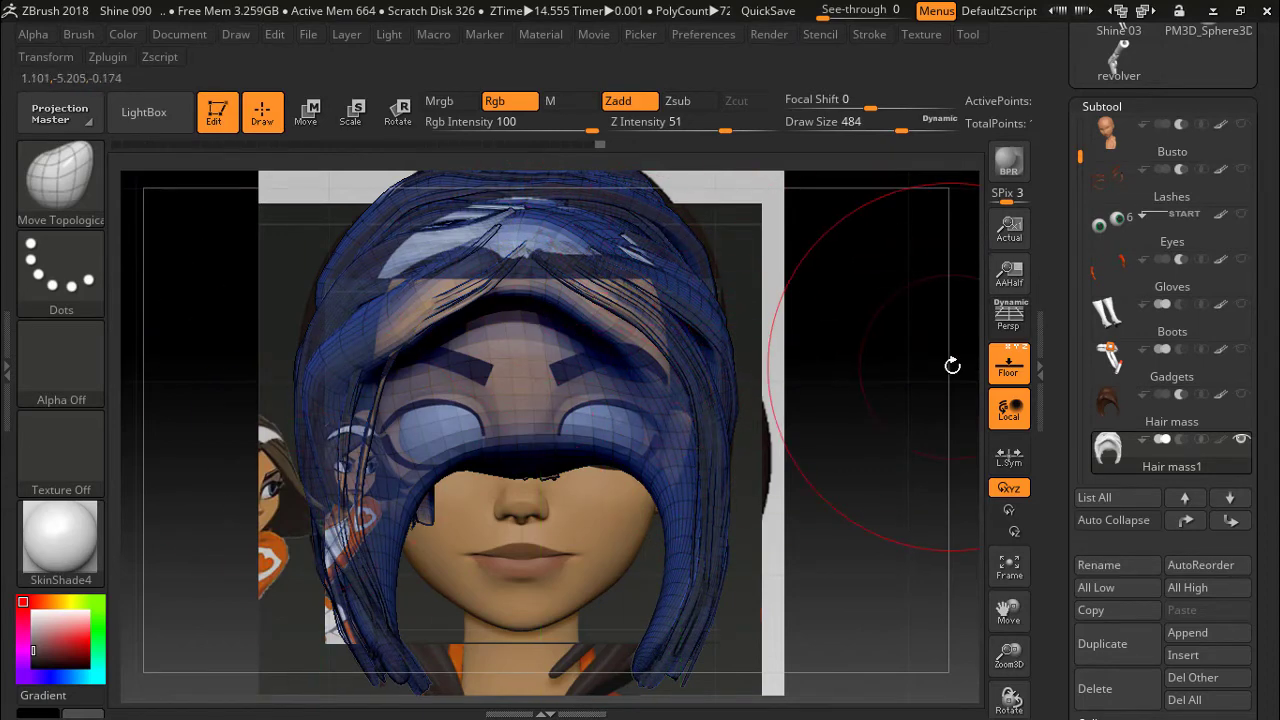
left_click(1008, 365)
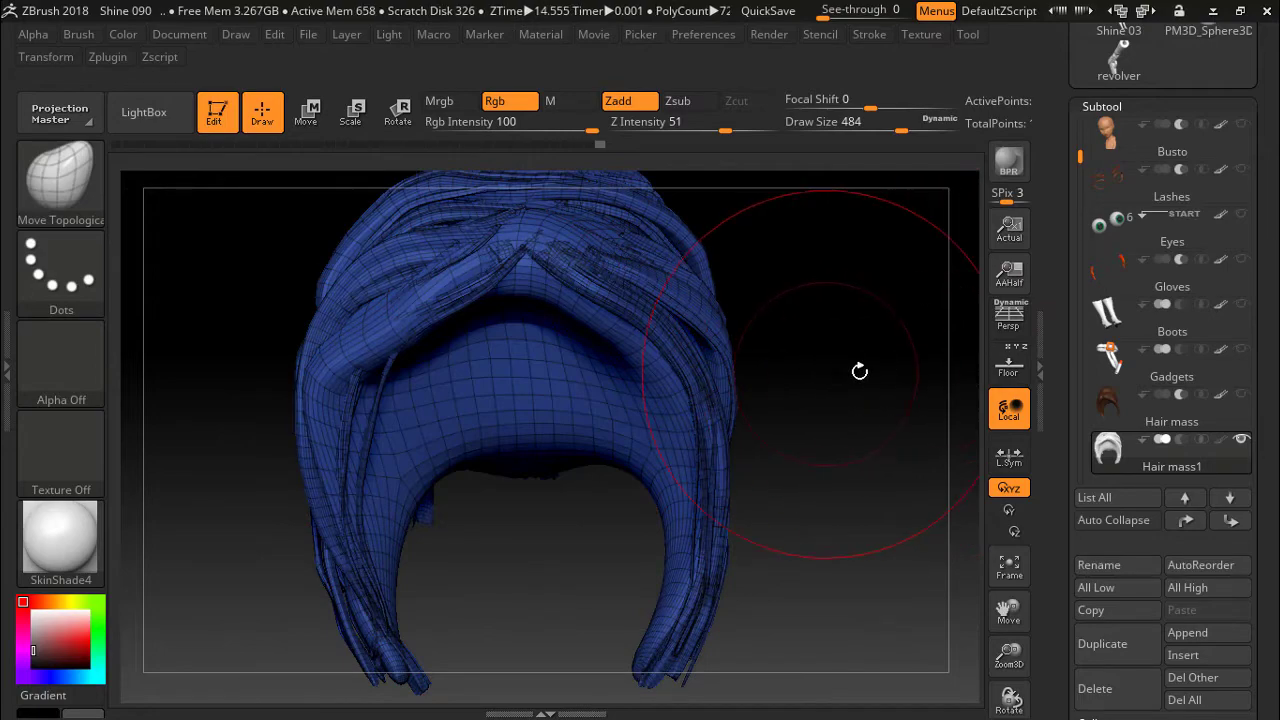
mouse_move(852, 371)
left_mouse_down()
mouse_move(498, 345)
mouse_move(882, 359)
mouse_move(863, 360)
left_mouse_up()
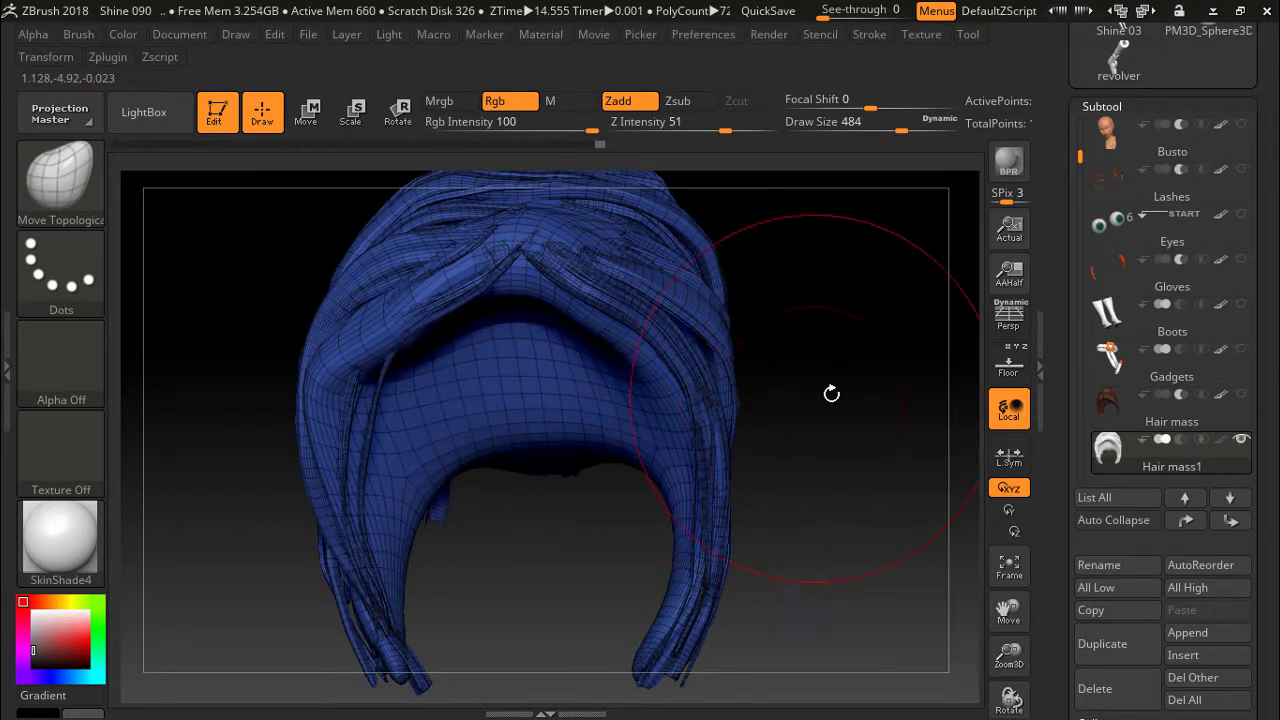
mouse_move(778, 388)
left_mouse_down()
mouse_move(924, 408)
mouse_move(851, 414)
left_mouse_up()
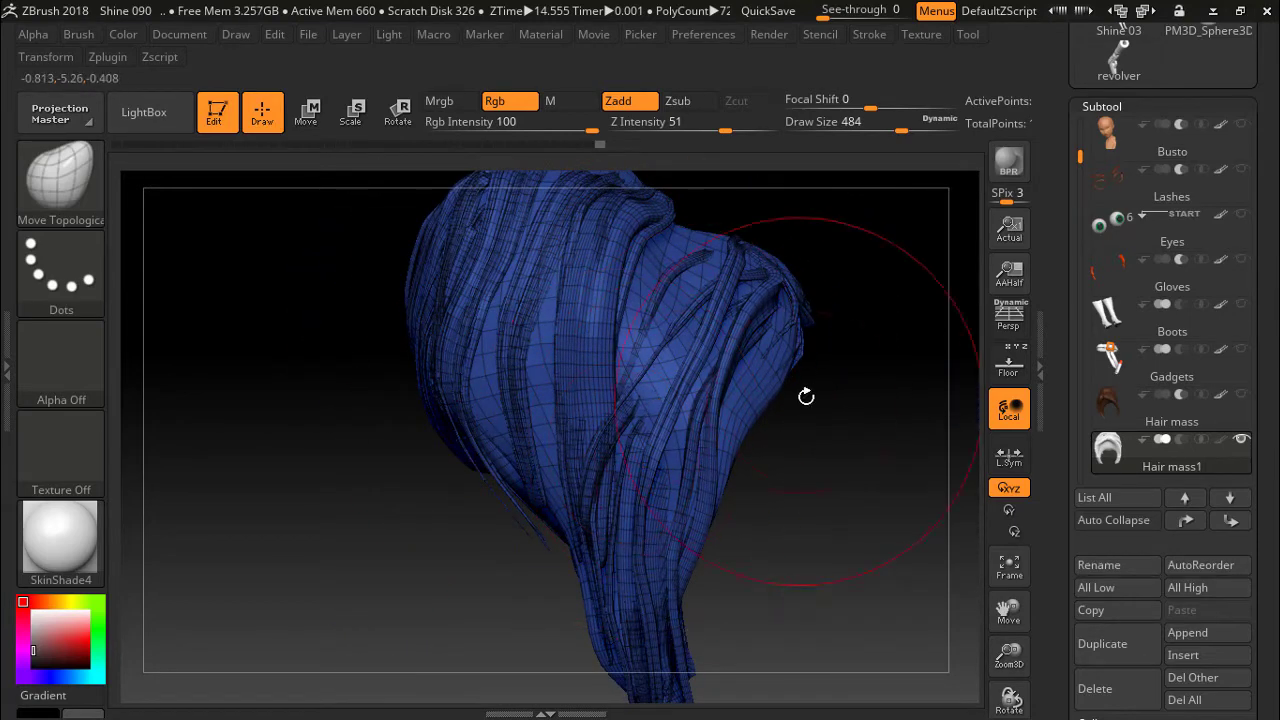
mouse_move(860, 410)
left_mouse_down()
mouse_move(785, 430)
mouse_move(740, 477)
mouse_move(777, 386)
left_mouse_up()
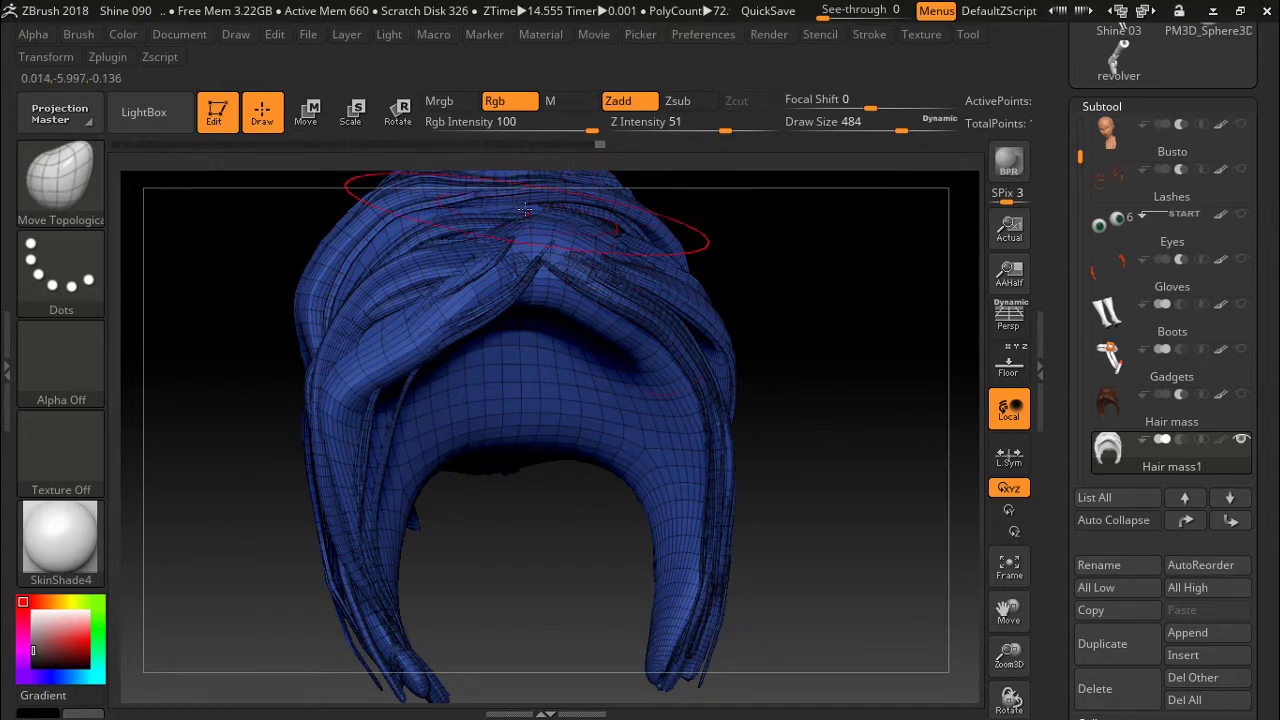
mouse_move(894, 294)
left_mouse_down()
mouse_move(830, 305)
mouse_move(890, 372)
left_mouse_up()
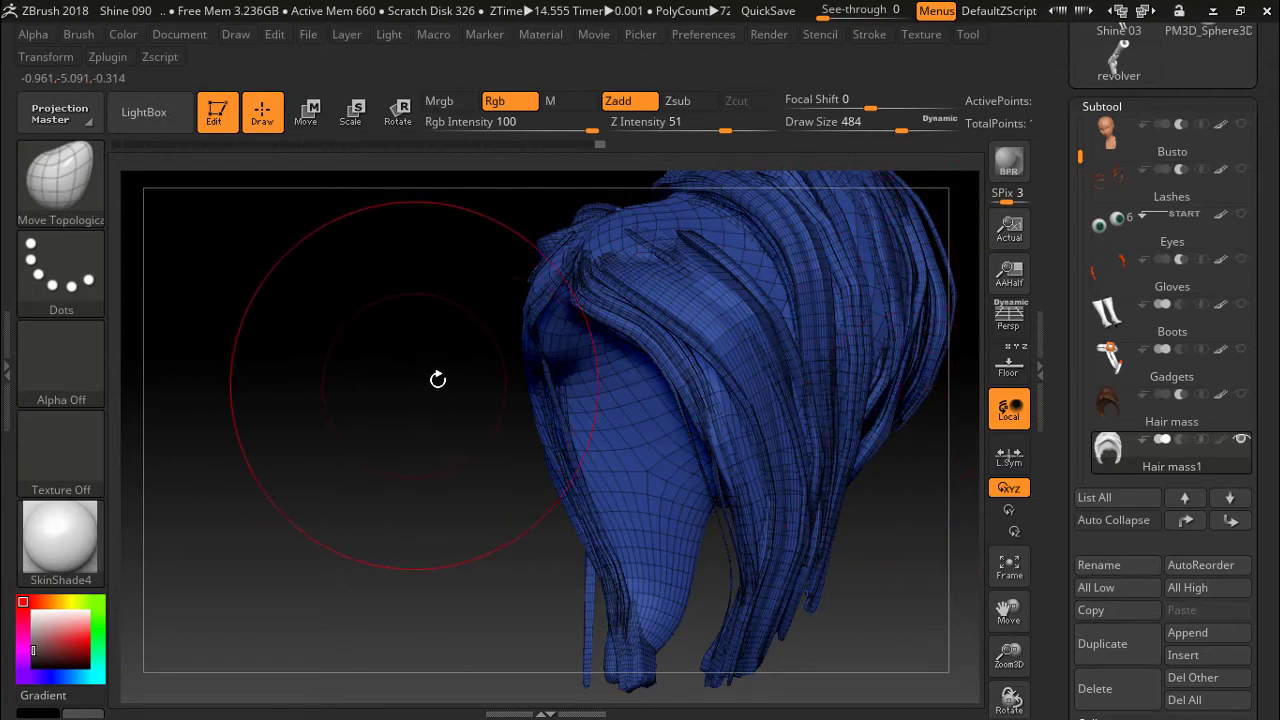
left_click_drag(392, 398, 467, 402)
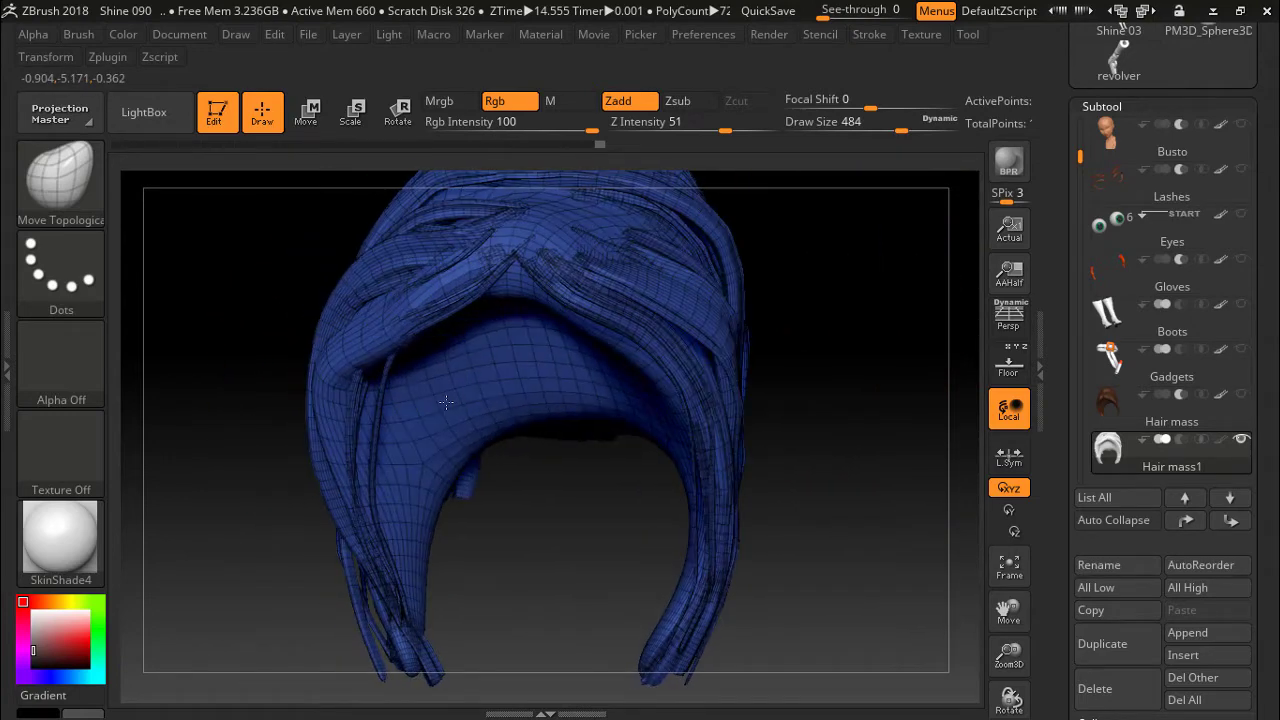
left_click_drag(467, 402, 600, 400)
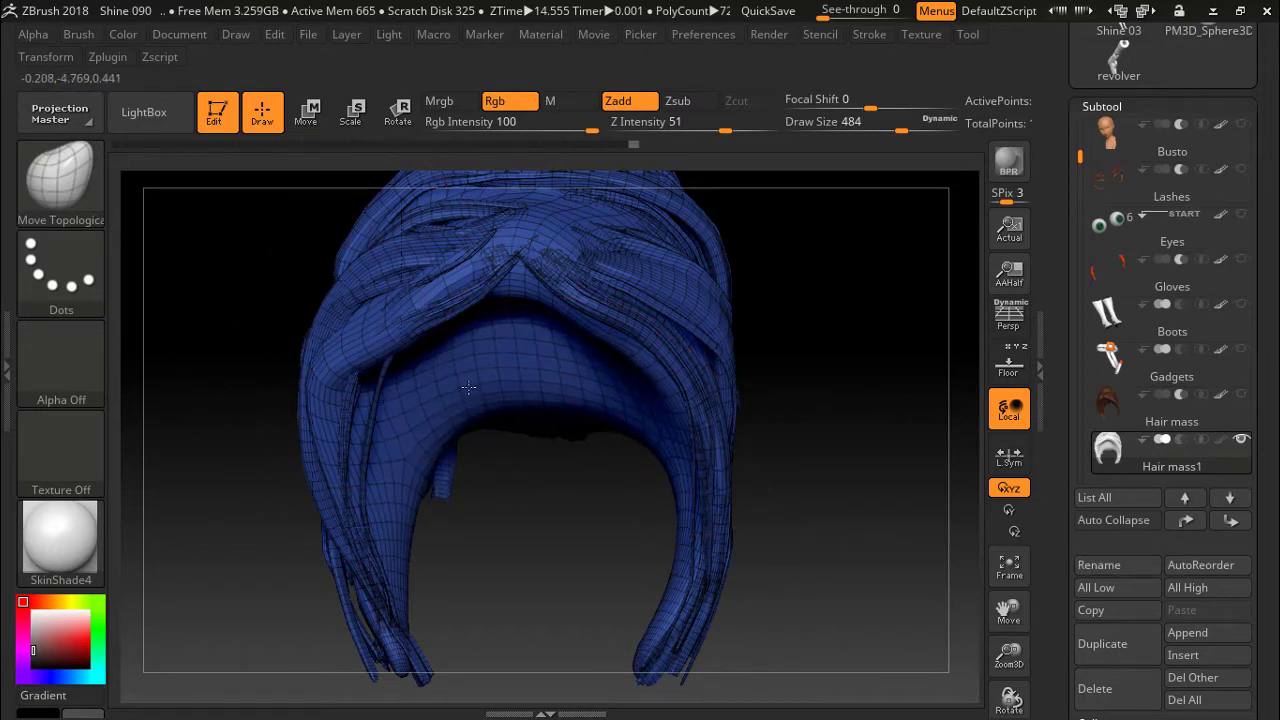
mouse_move(886, 371)
left_mouse_down()
mouse_move(815, 361)
mouse_move(843, 383)
left_mouse_up()
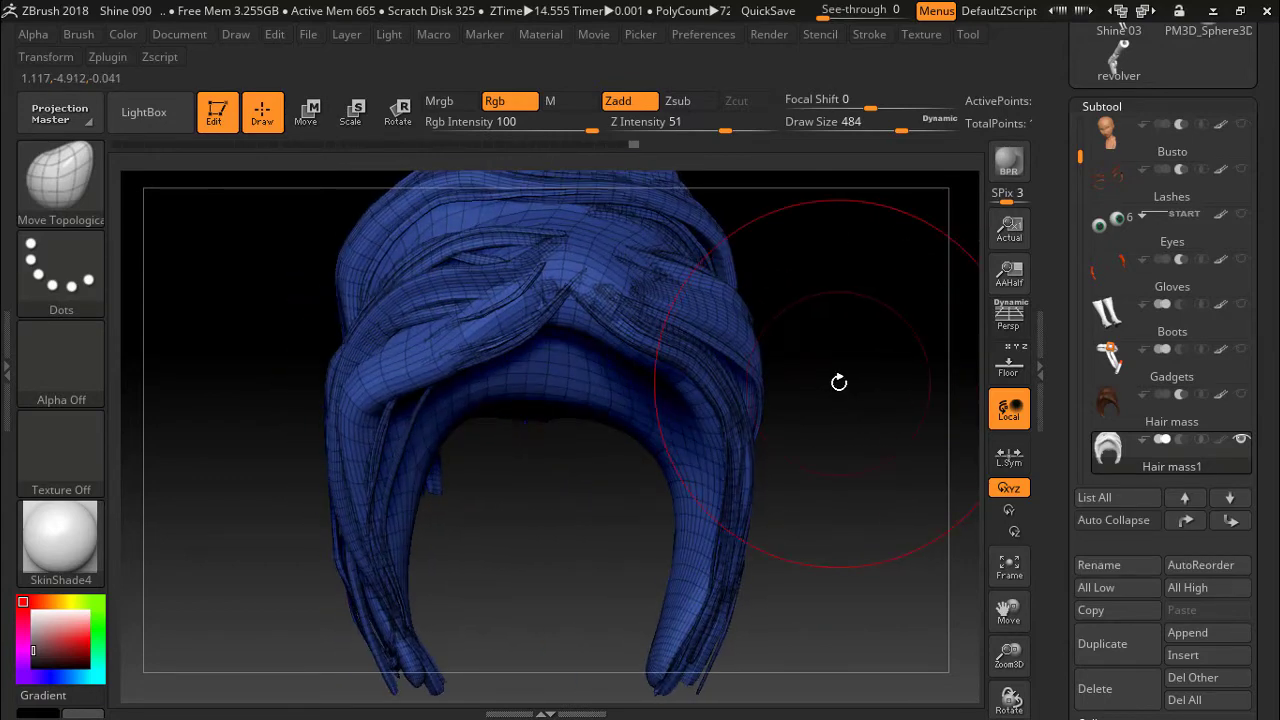
- Close ZBrush without saving changes
left_click(1263, 10)
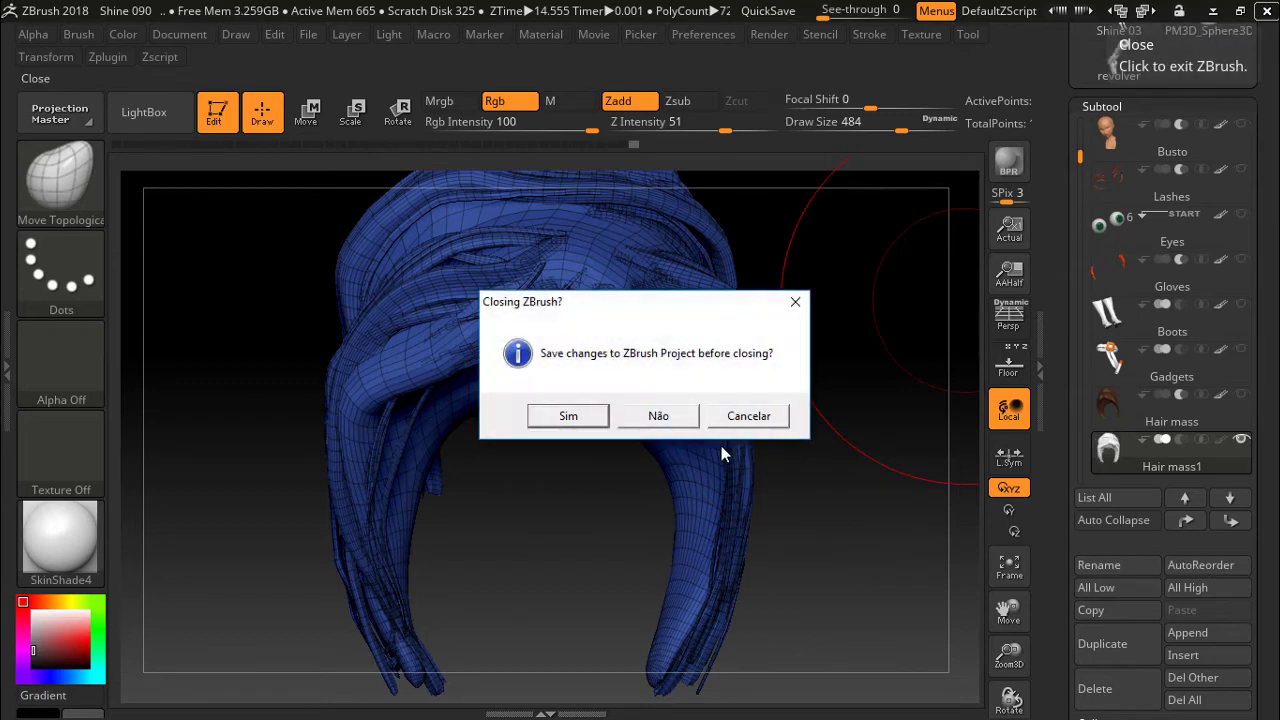
left_click(671, 420)
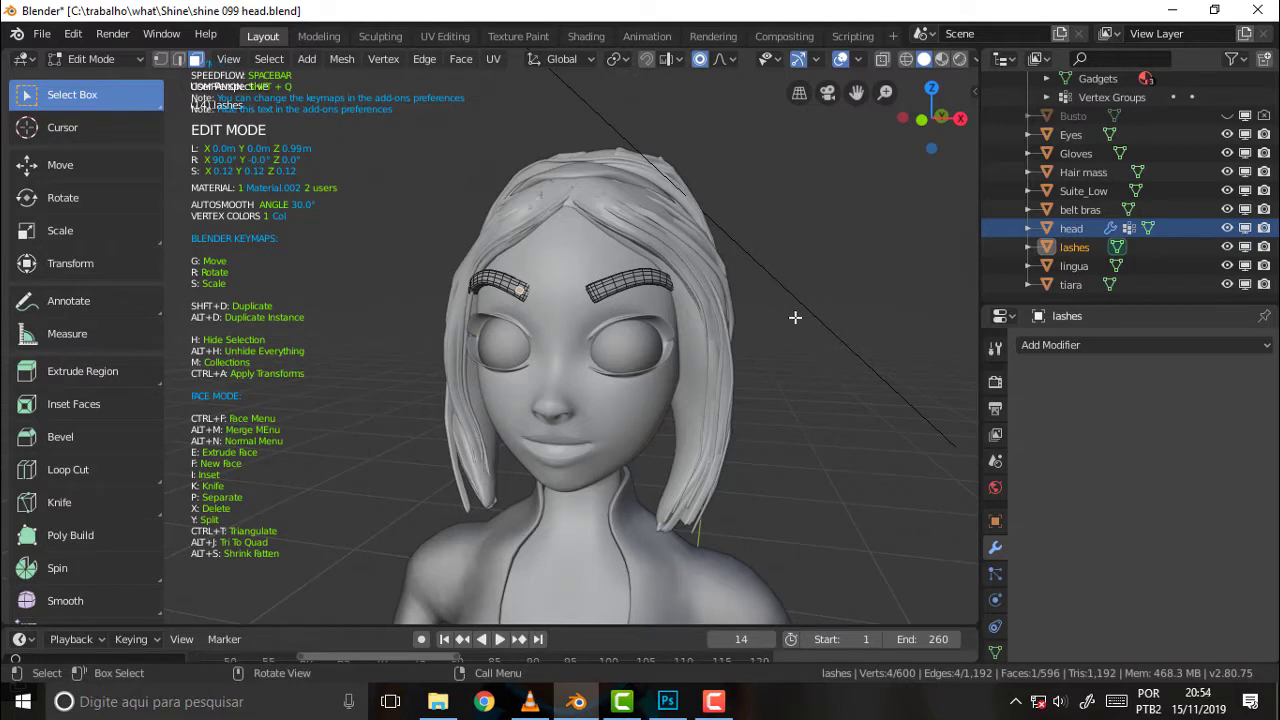
scroll(829, 286, "down", 6)
scroll(829, 286, "up", 3)
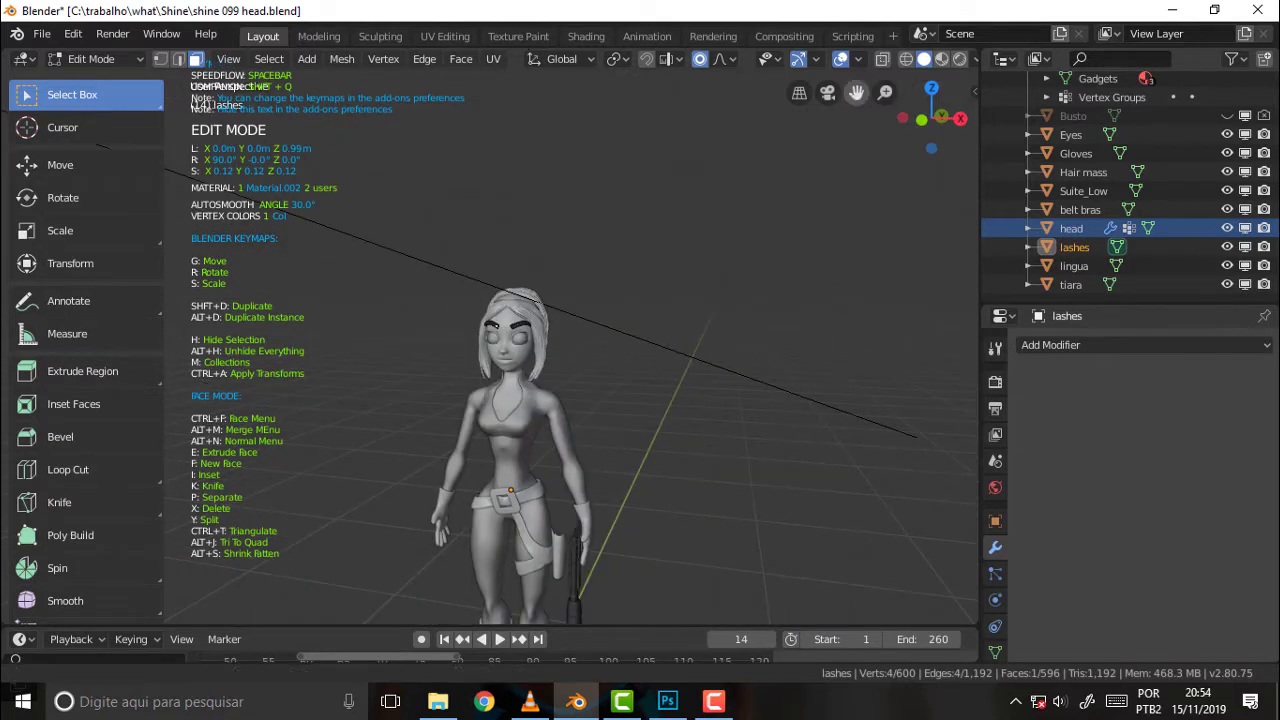
scroll(829, 286, "up", 2)
- Import Shine 87 hair mass corr.fbx into Blender as an FBX
left_click(42, 34)
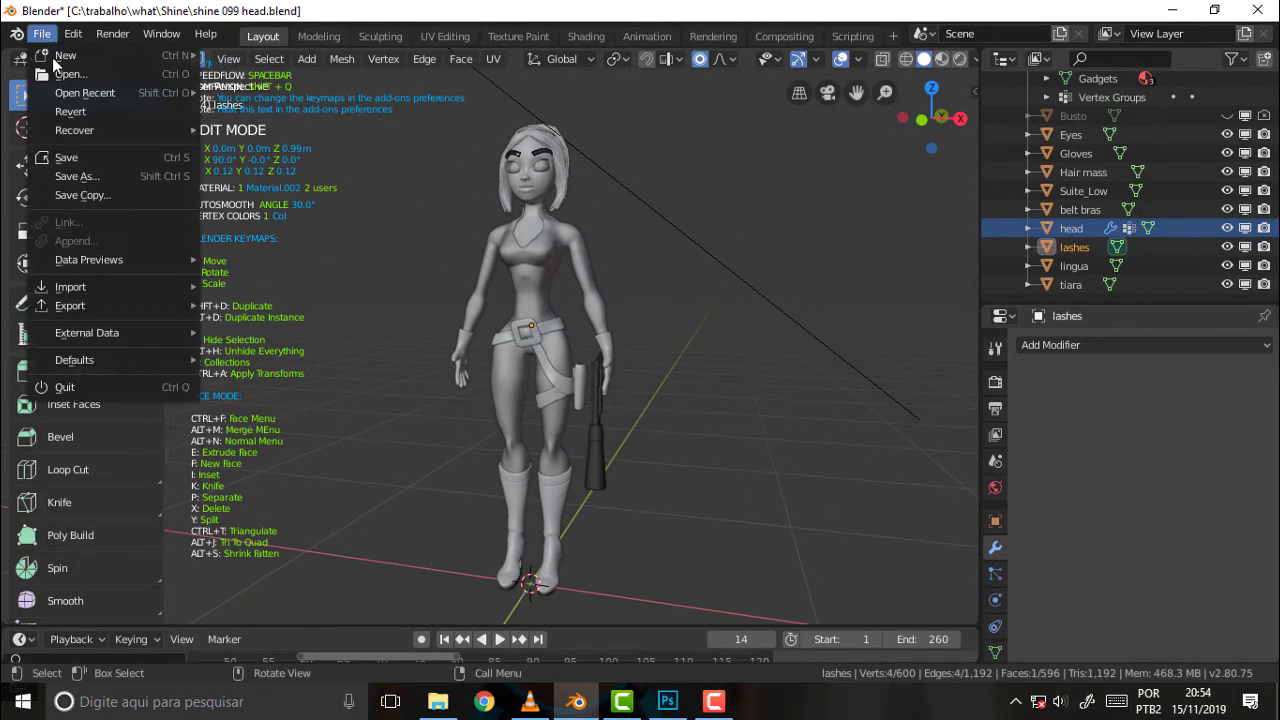
mouse_move(70, 287)
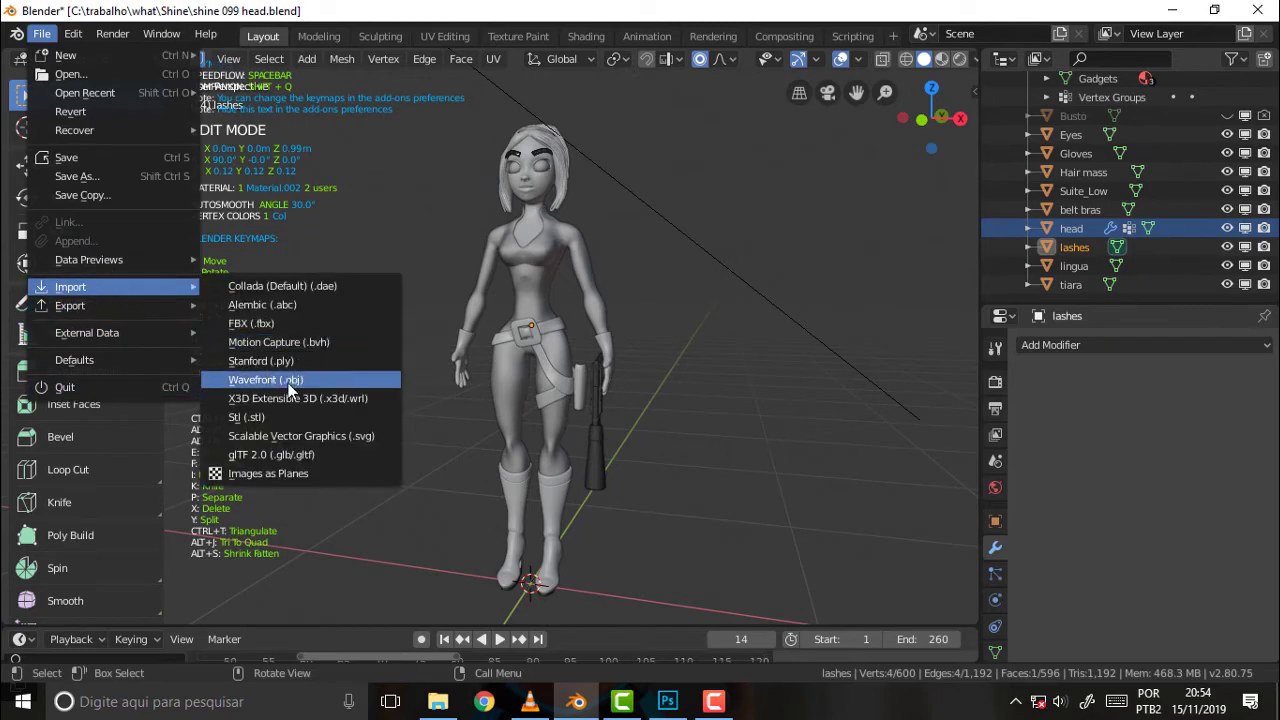
left_click(255, 323)
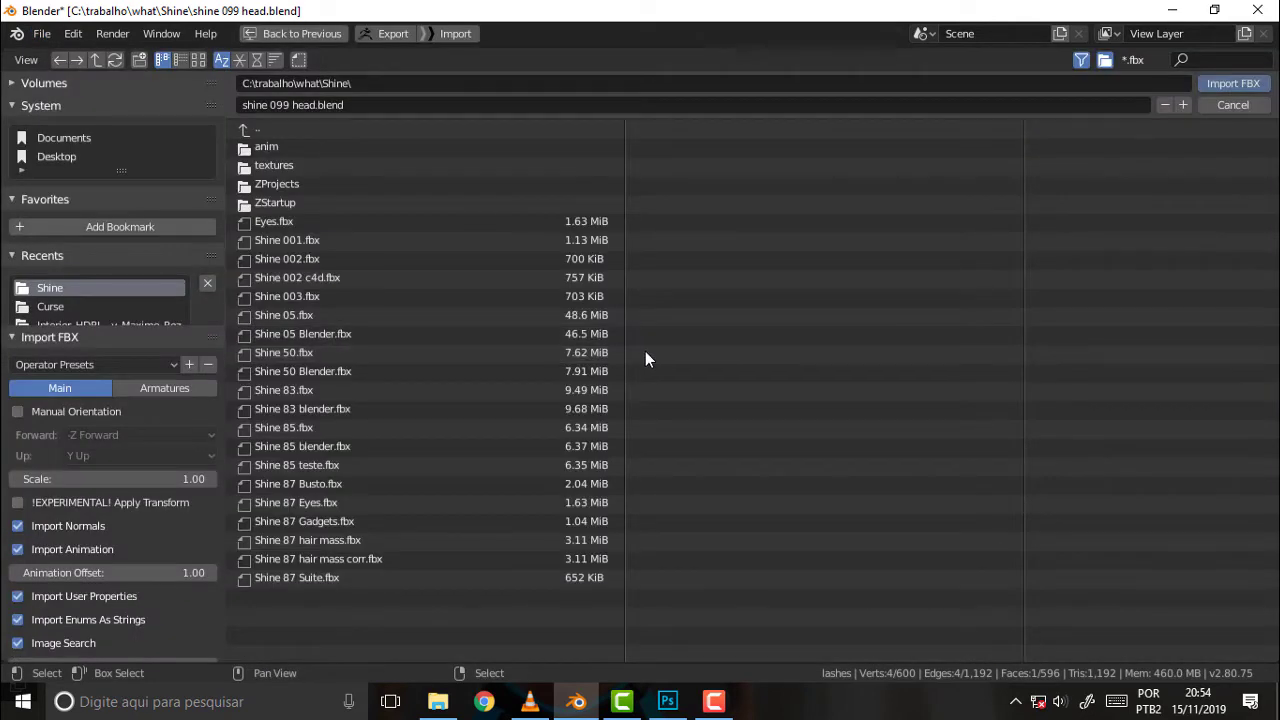
left_click(320, 558)
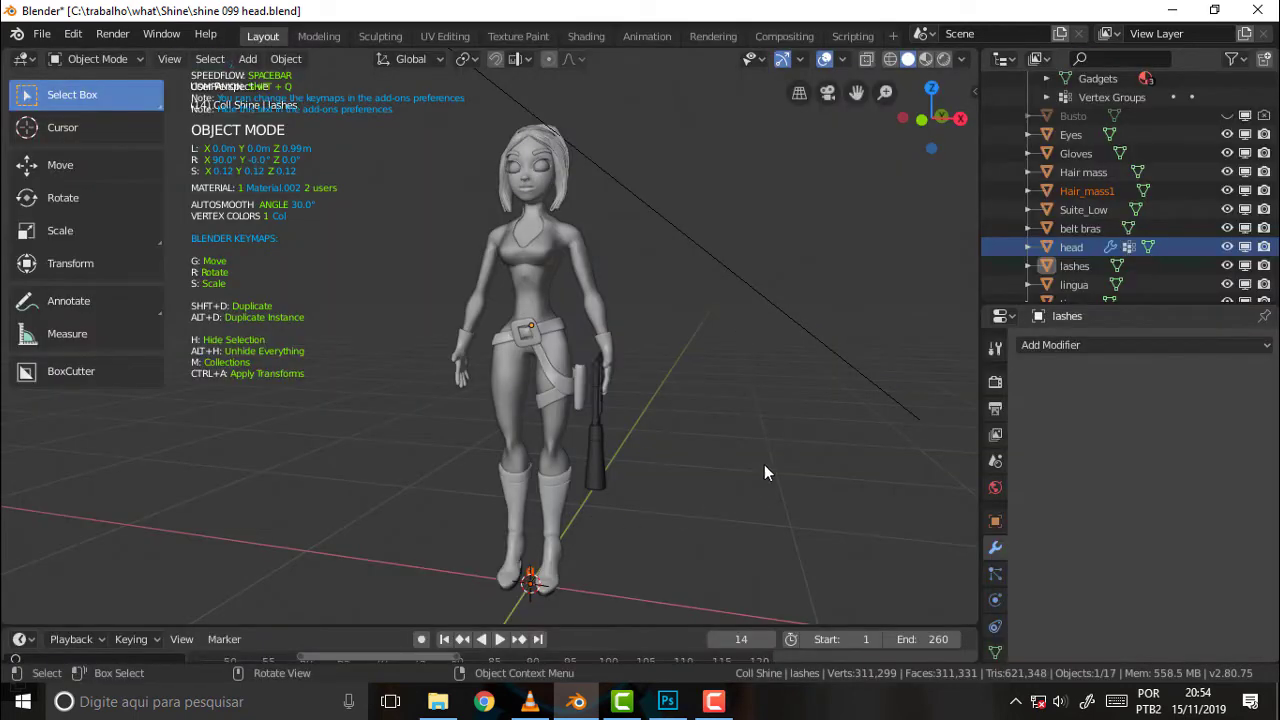
- Select Hair_mass1 and set its X, Y and Z scale to 0.12
left_click_drag(978, 91, 974, 91)
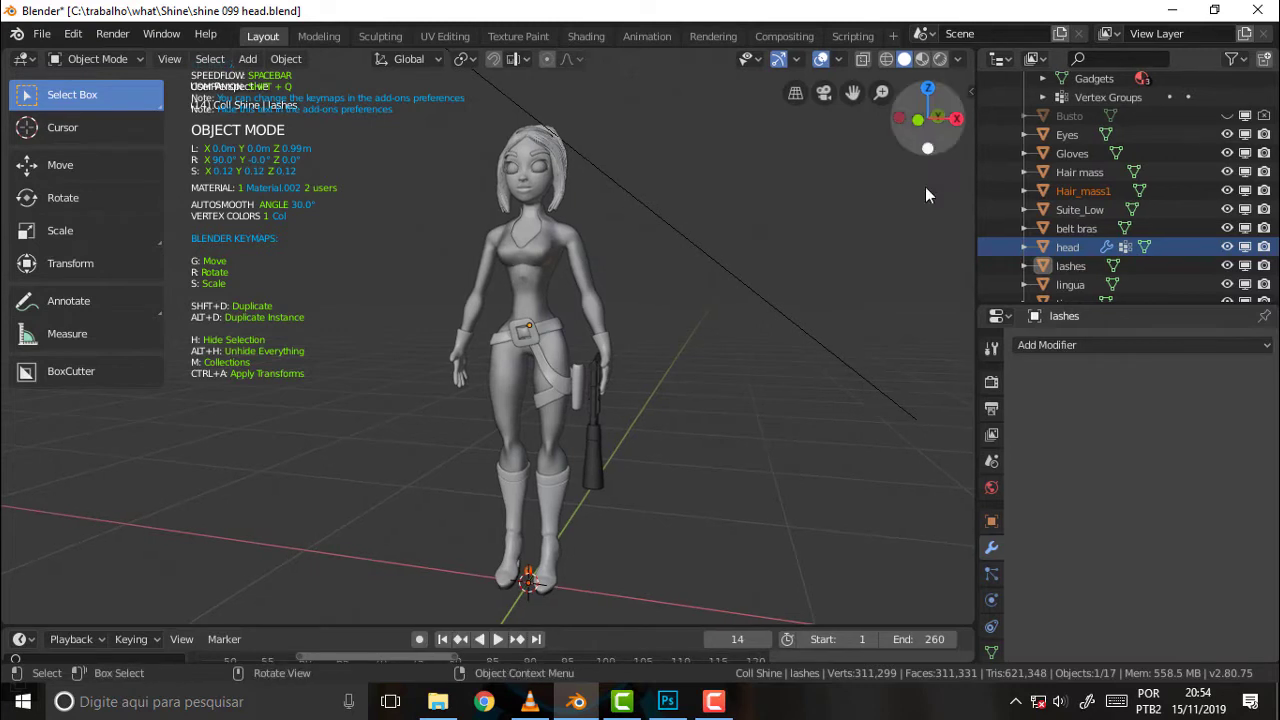
left_click(968, 91)
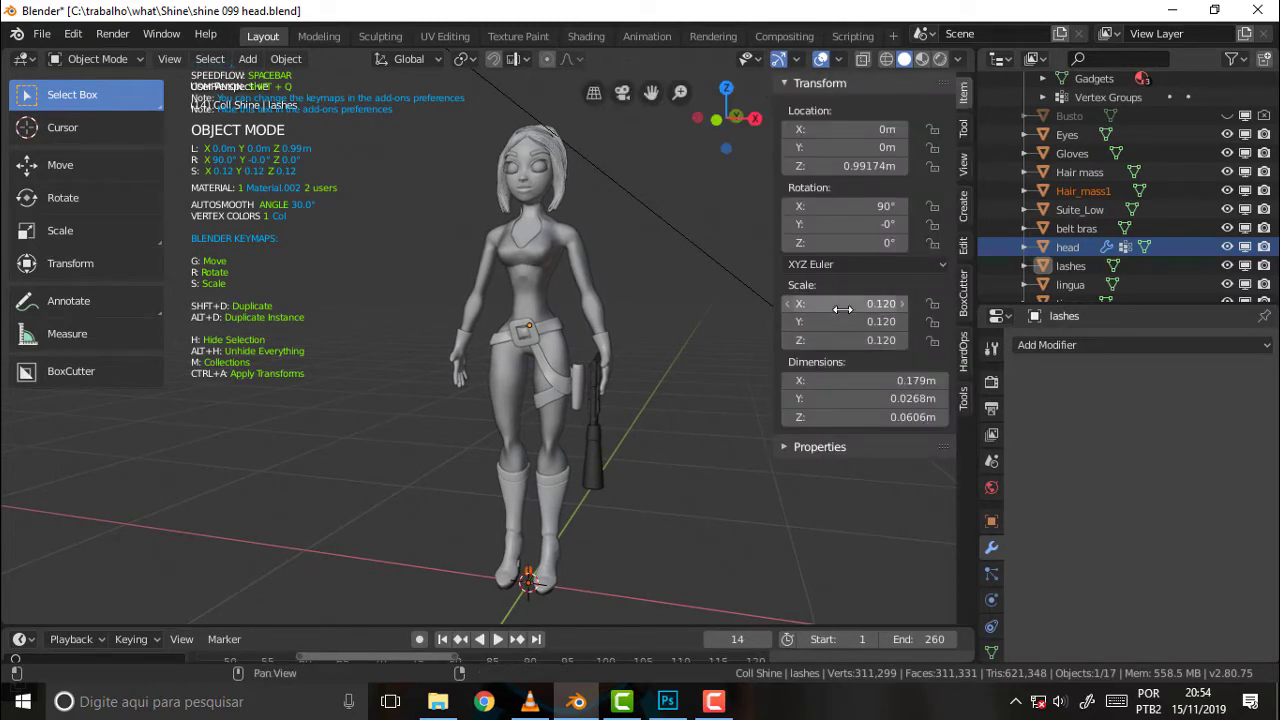
left_click(1090, 191)
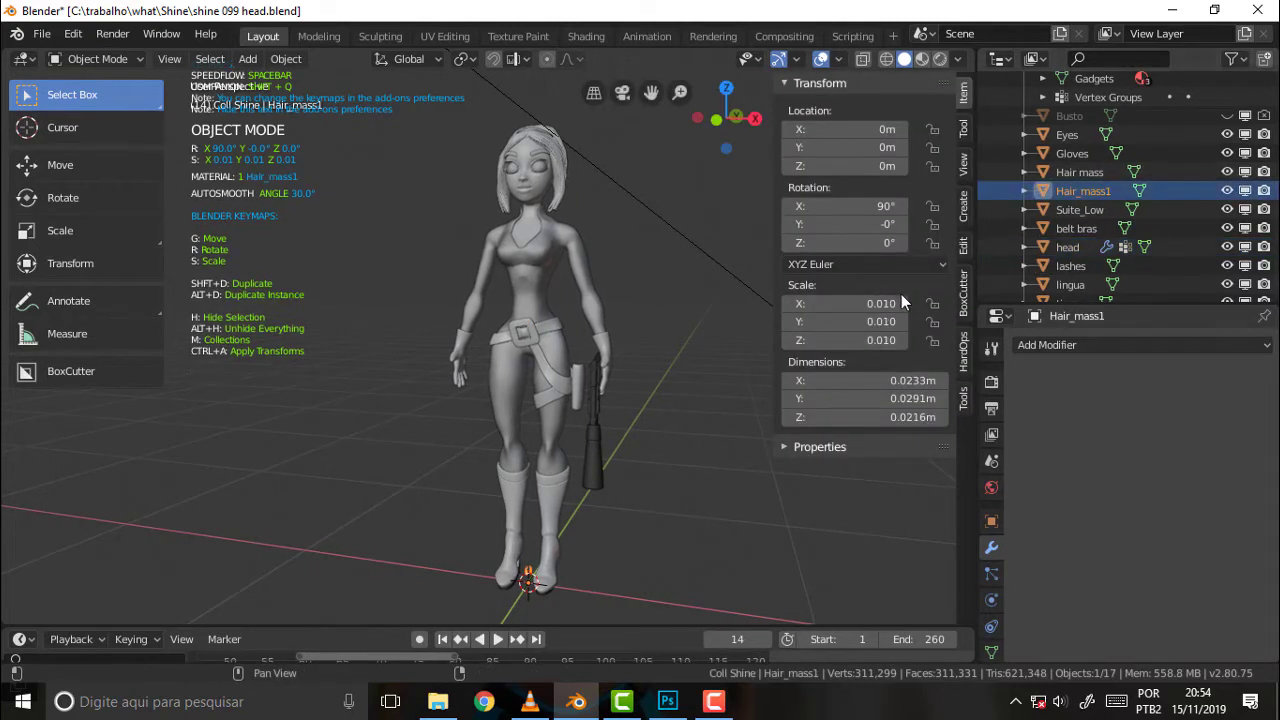
left_click(880, 304)
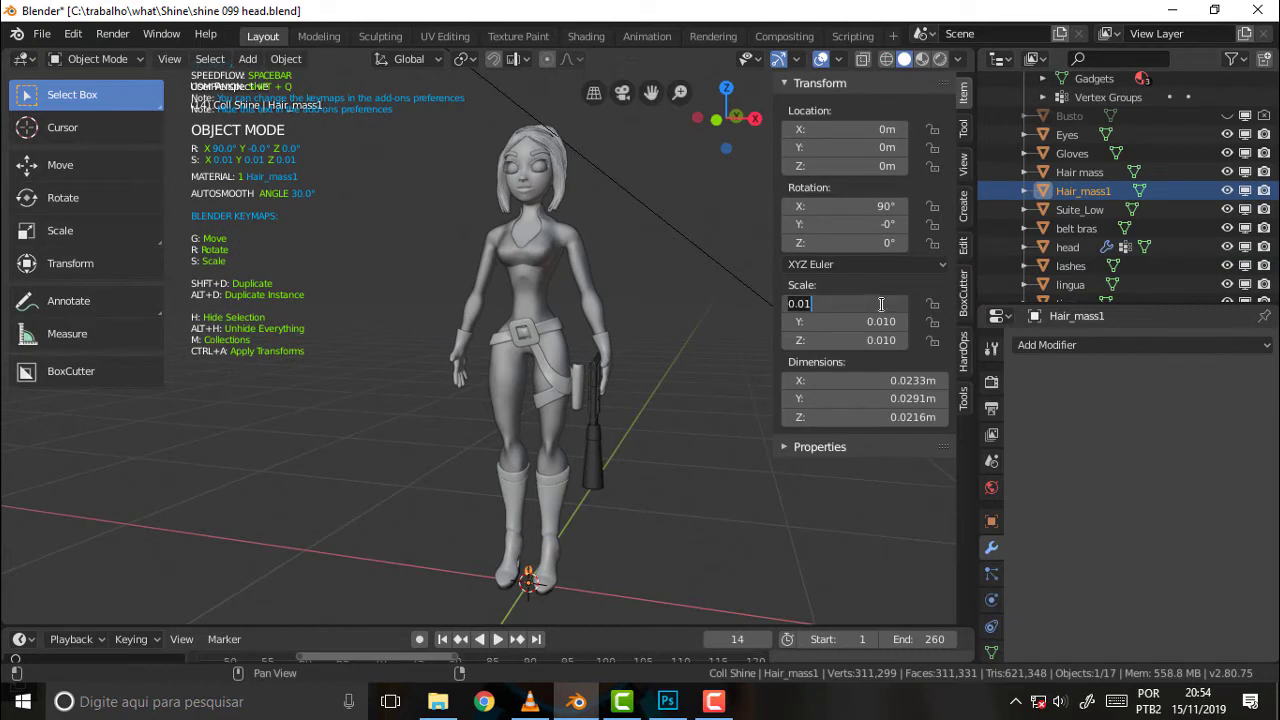
type(".12")
key("Return")
left_click(867, 321)
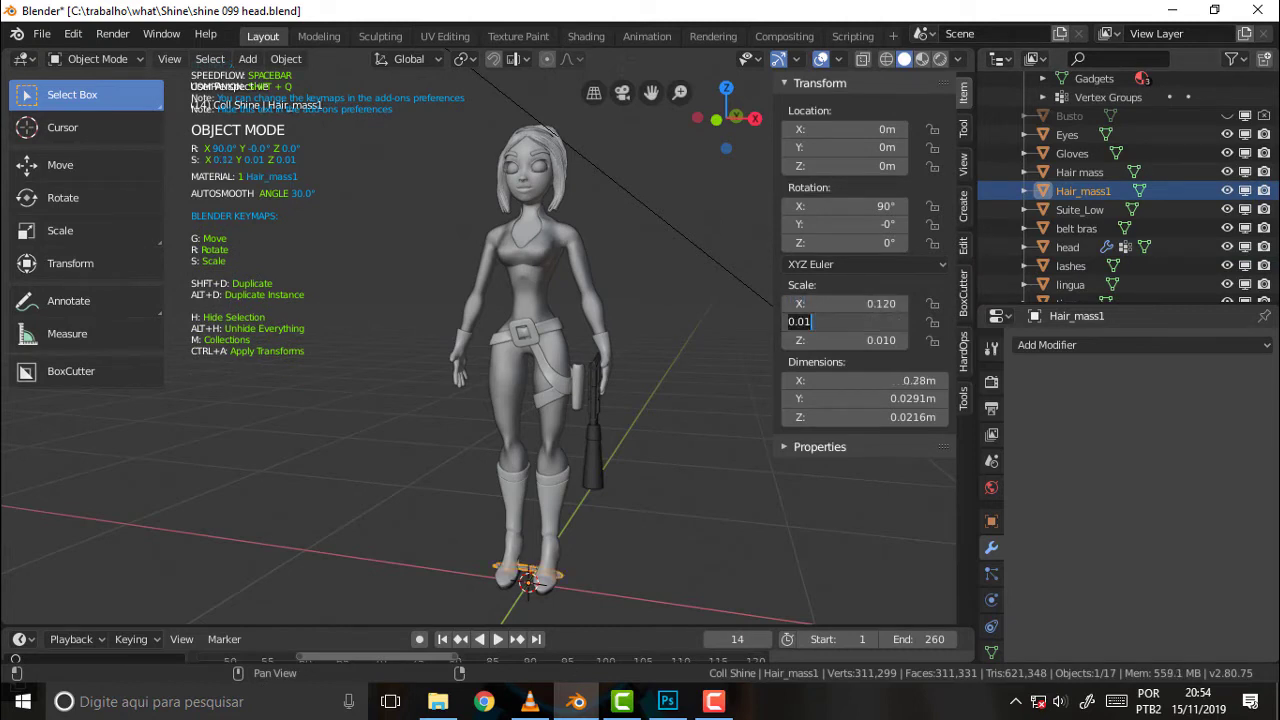
type(".12")
key("Return")
left_click(873, 341)
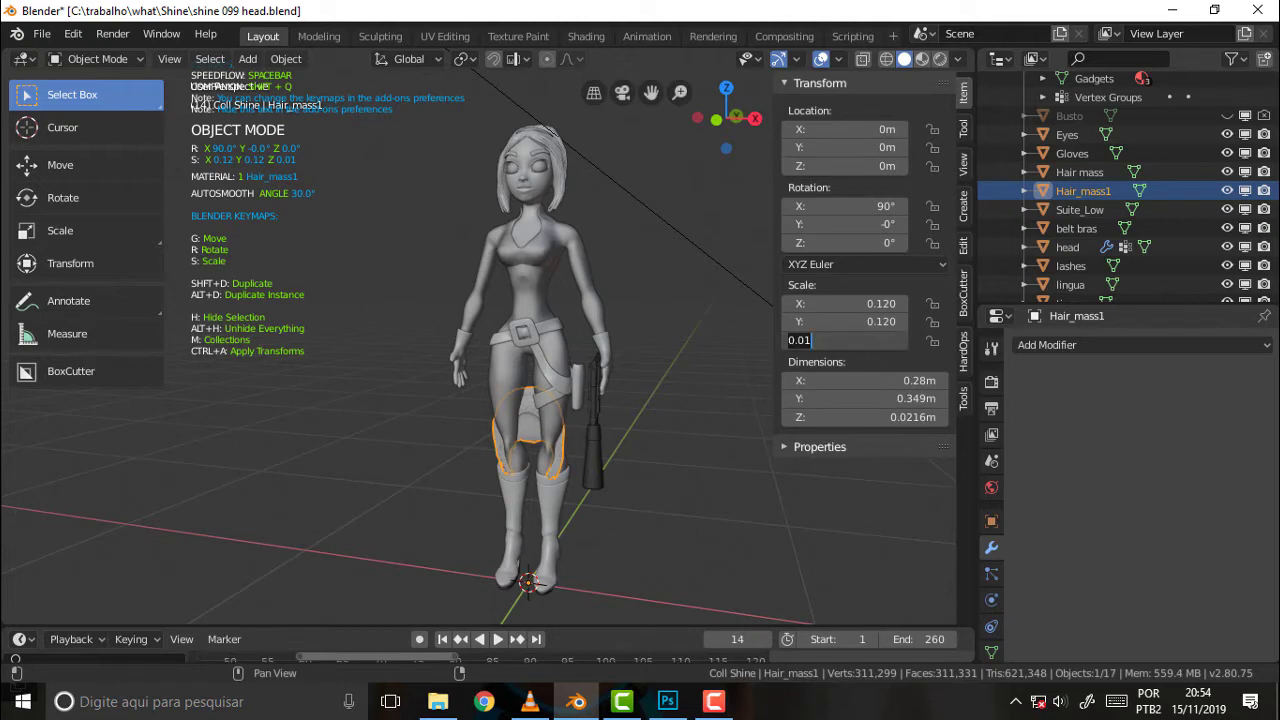
type(".12")
type("0.120")
key("Return")
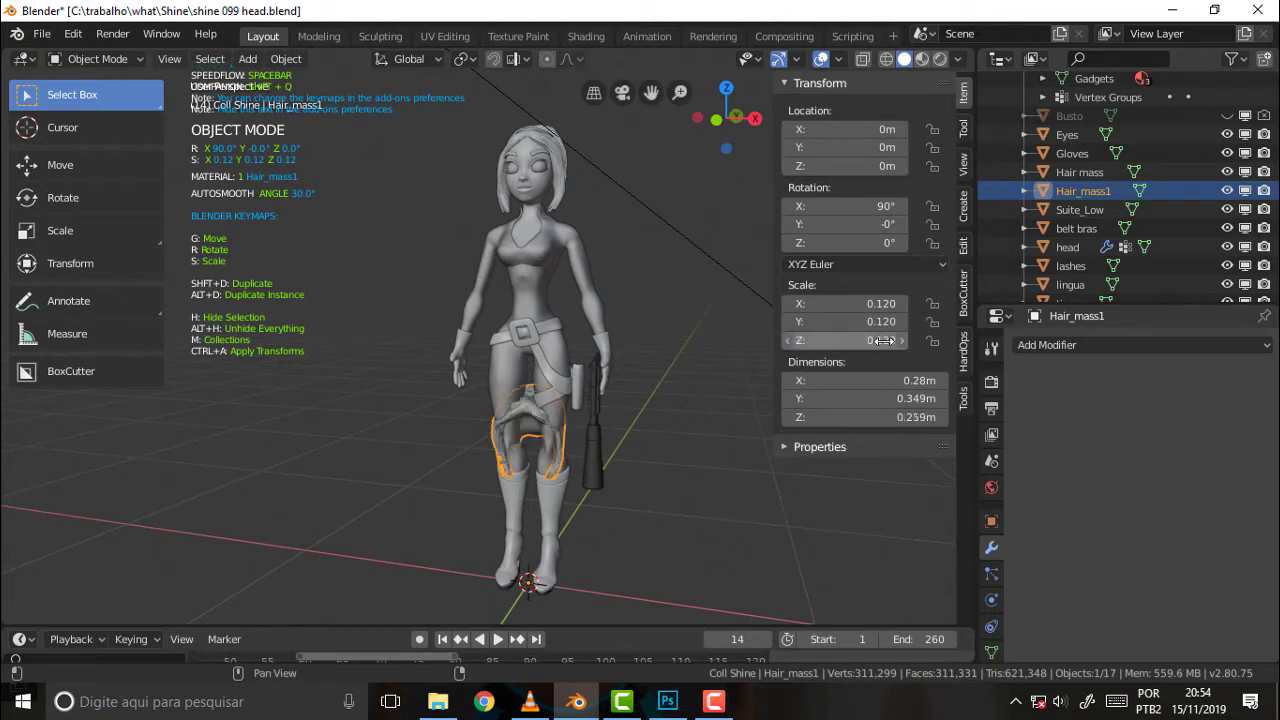
- Raise Hair_mass1 0.999 m along Z onto the character's head
key("g")
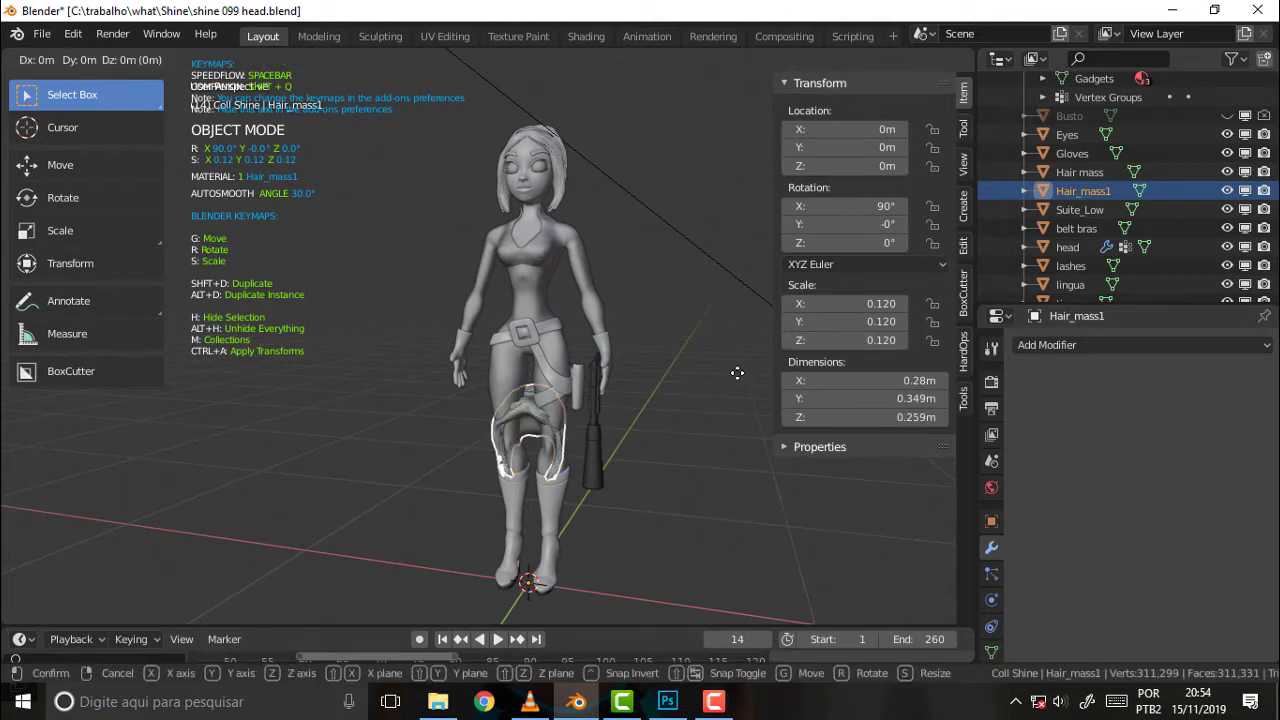
key("z")
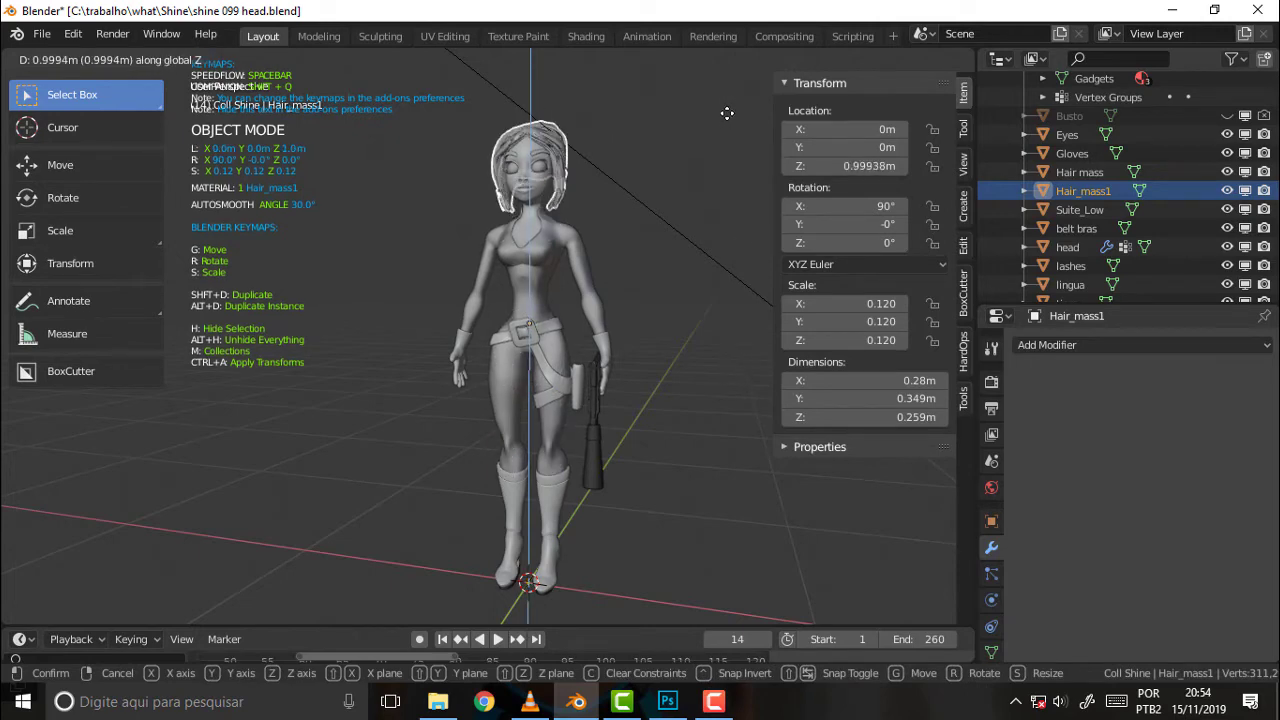
left_click(727, 151)
mouse_move(600, 240)
middle_mouse_down()
mouse_move(552, 250)
mouse_move(631, 251)
mouse_move(563, 187)
middle_mouse_up()
scroll(624, 236, "up", 2)
scroll(624, 236, "up", 2)
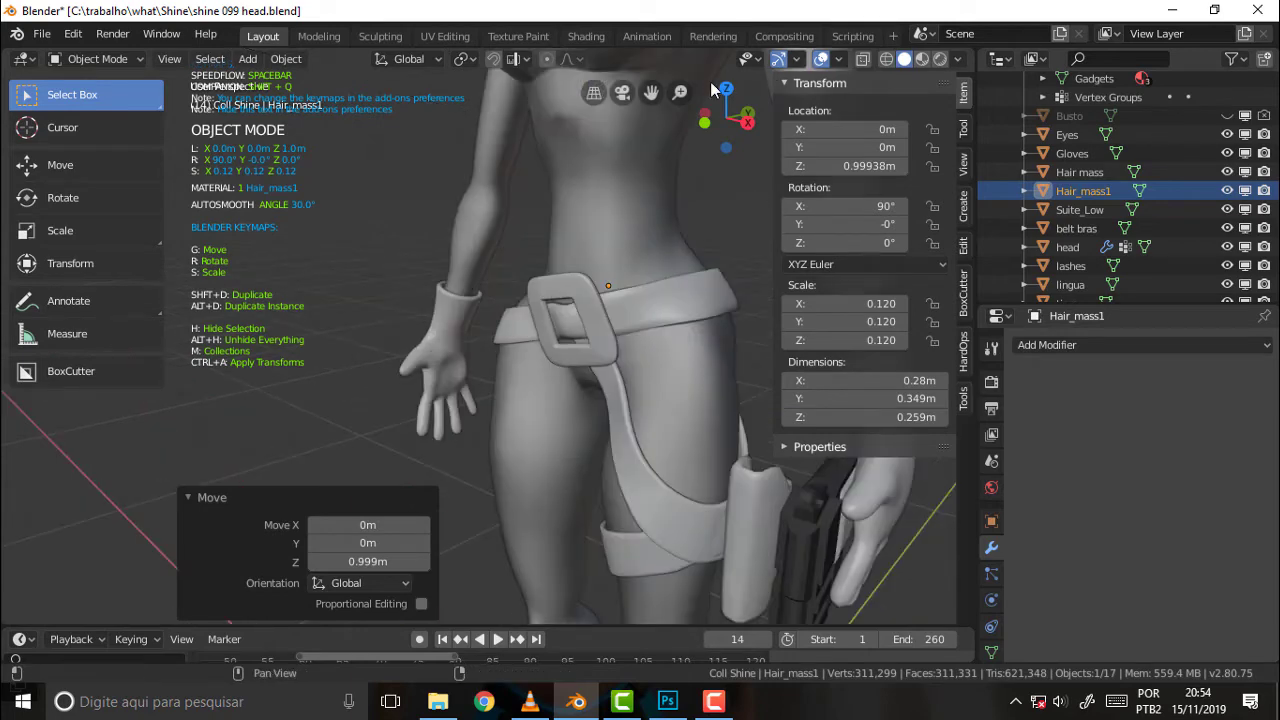
left_click_drag(652, 92, 652, 420)
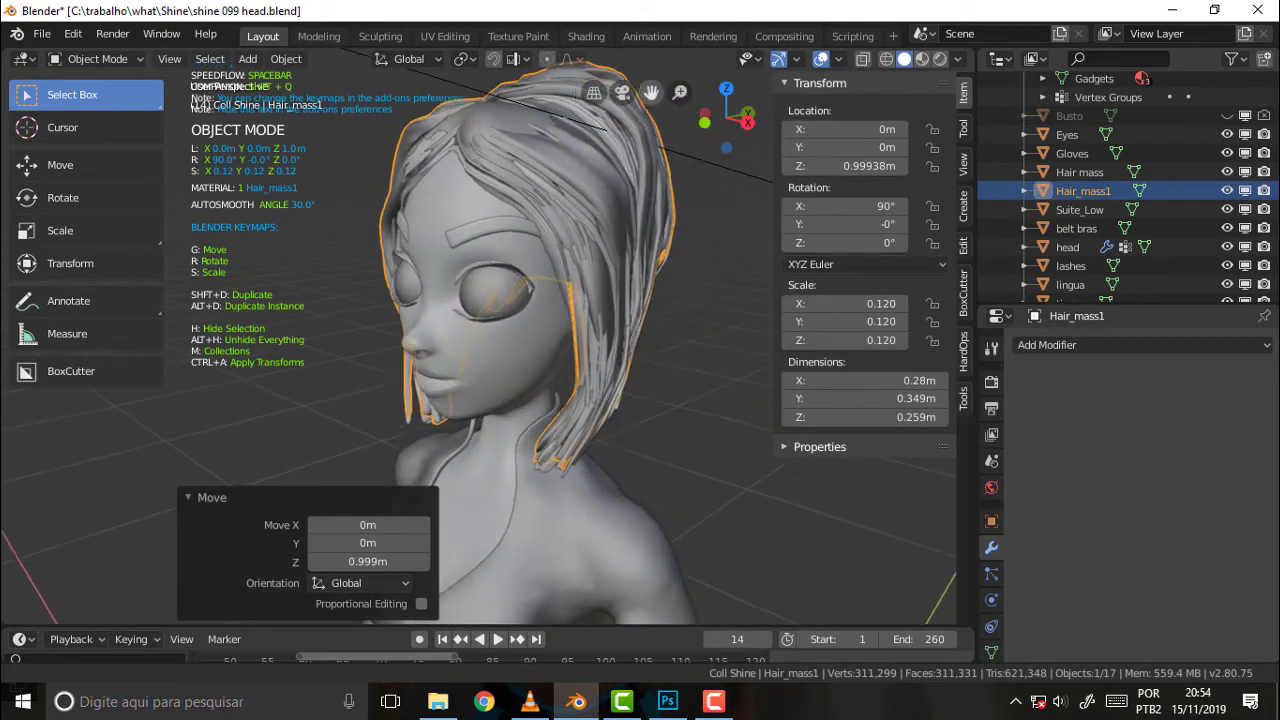
left_click_drag(652, 92, 652, 112)
middle_click_drag(668, 274, 733, 252)
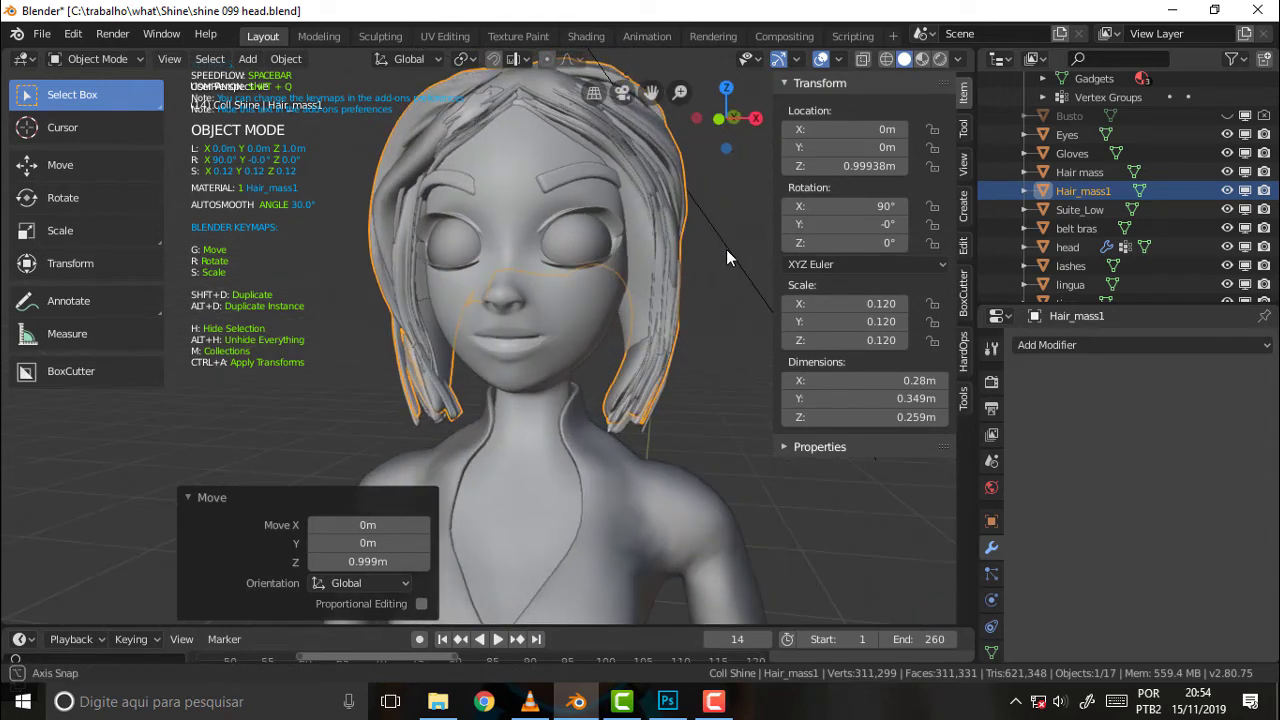
middle_click_drag(733, 252, 755, 241)
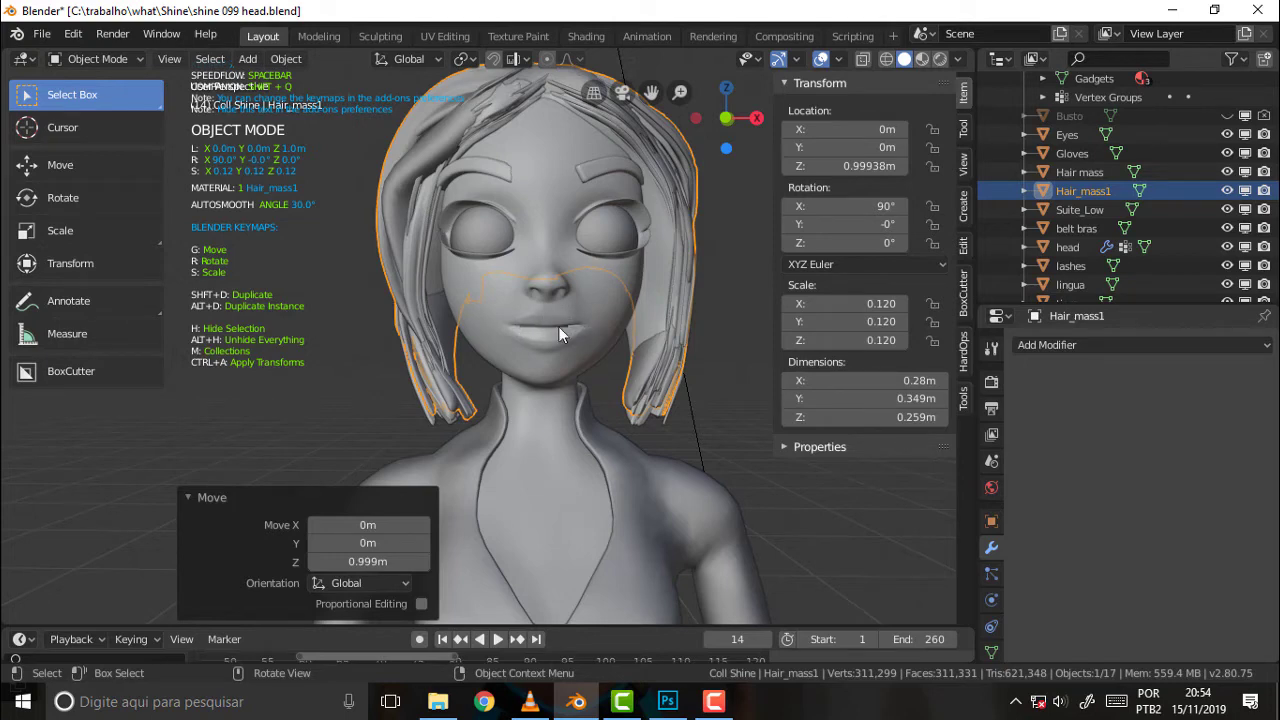
middle_click_drag(653, 321, 648, 350)
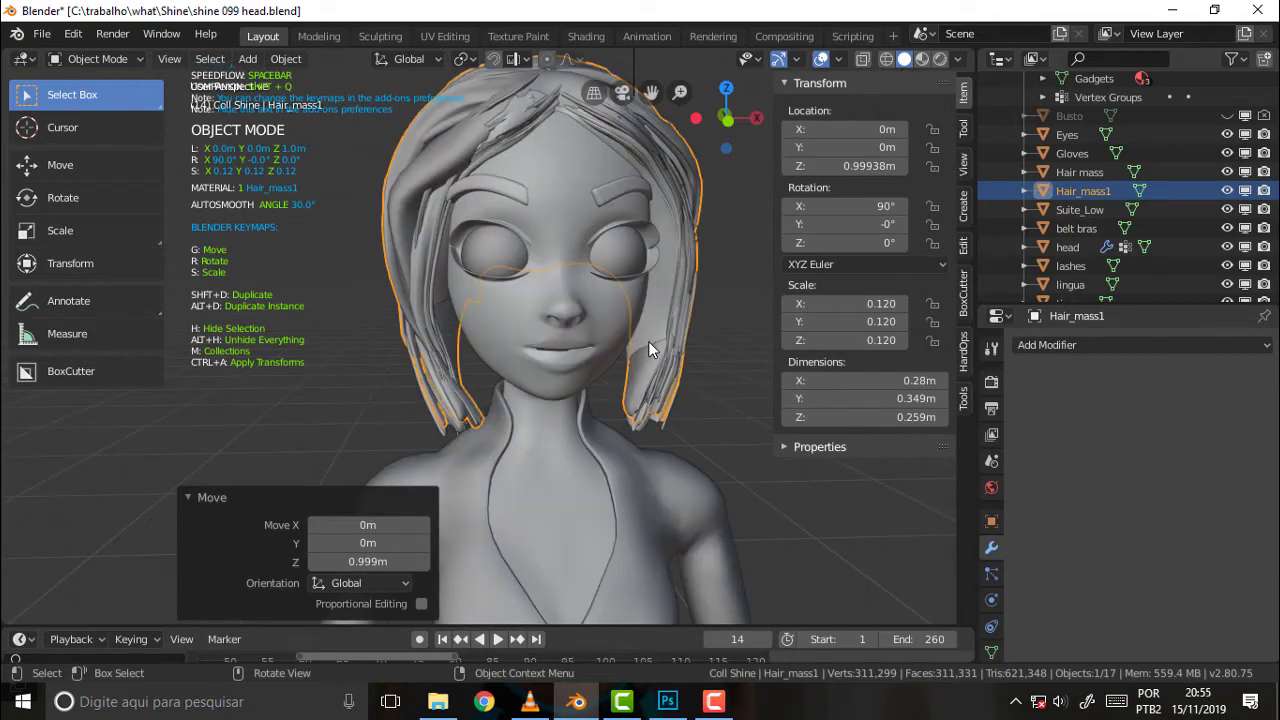
mouse_move(648, 341)
middle_mouse_down()
mouse_move(716, 226)
mouse_move(720, 339)
mouse_move(668, 342)
middle_mouse_up()
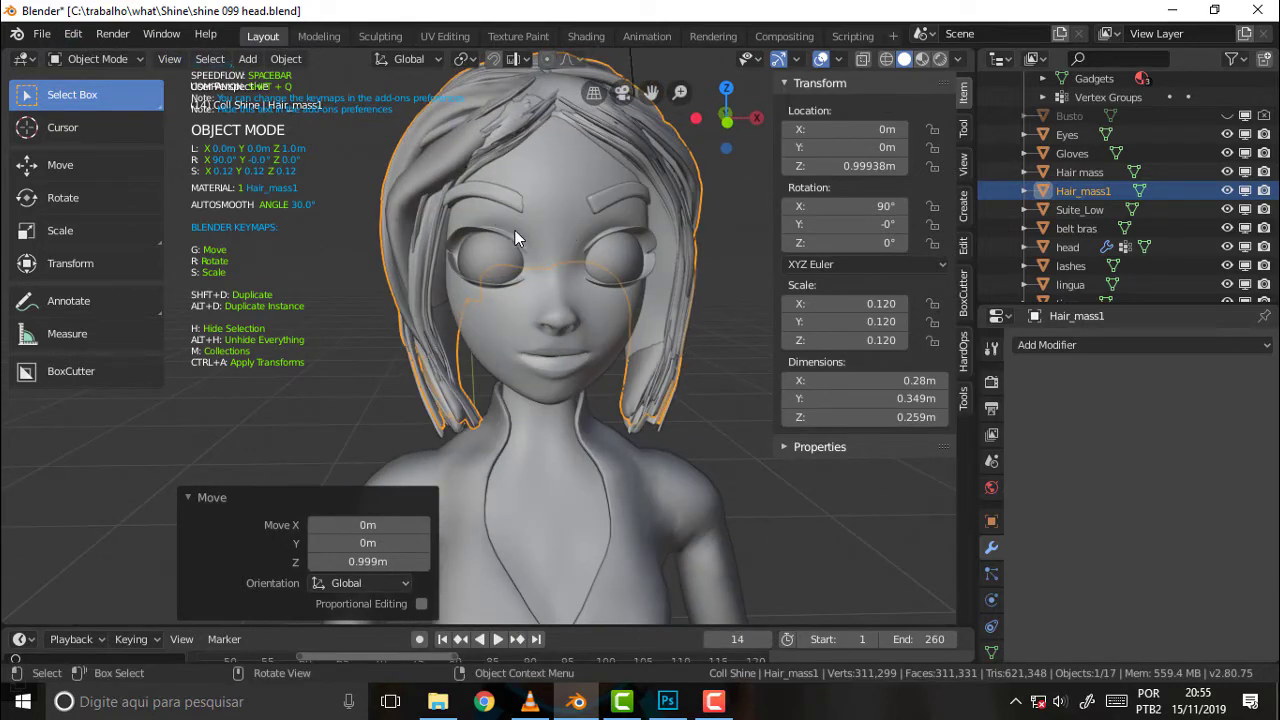
scroll(625, 303, "down", 4)
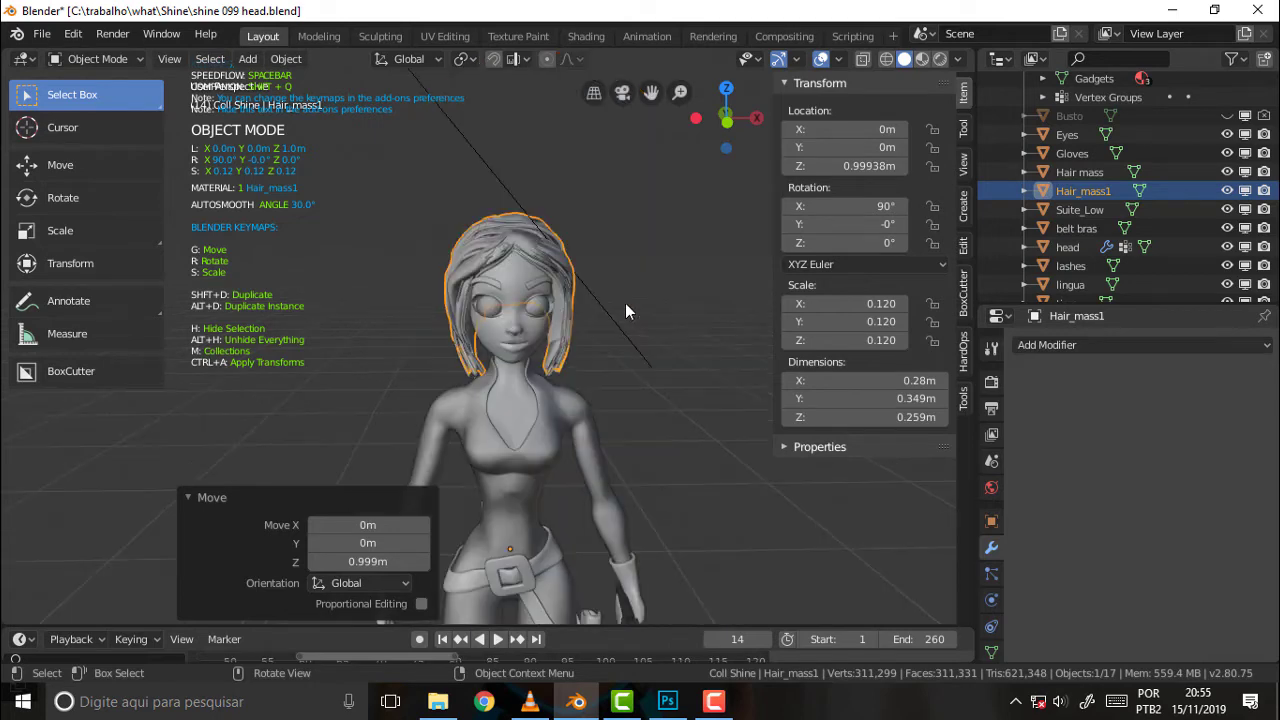
scroll(625, 303, "up", 4)
mouse_move(623, 310)
middle_mouse_down()
mouse_move(597, 277)
mouse_move(612, 290)
middle_mouse_up()
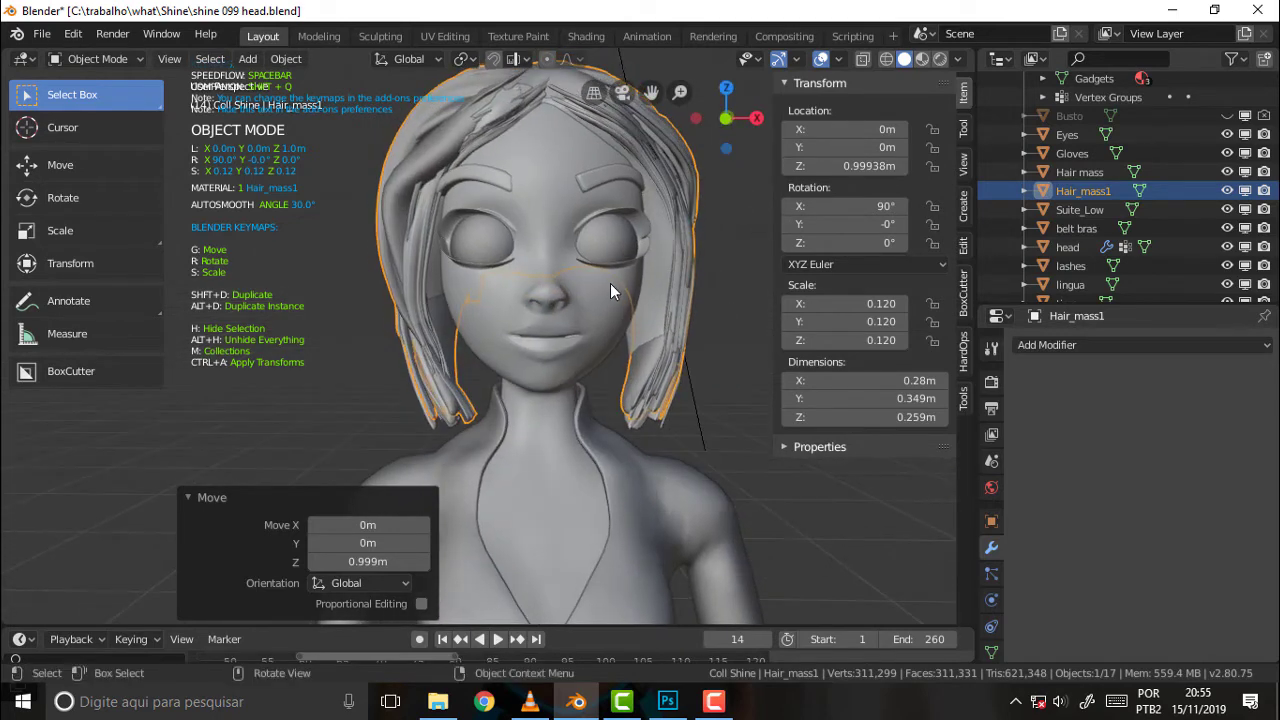
- Open the recent file shine 100 head.blend, discarding unsaved changes, and orbit to view the head from the side
left_click(42, 33)
mouse_move(85, 92)
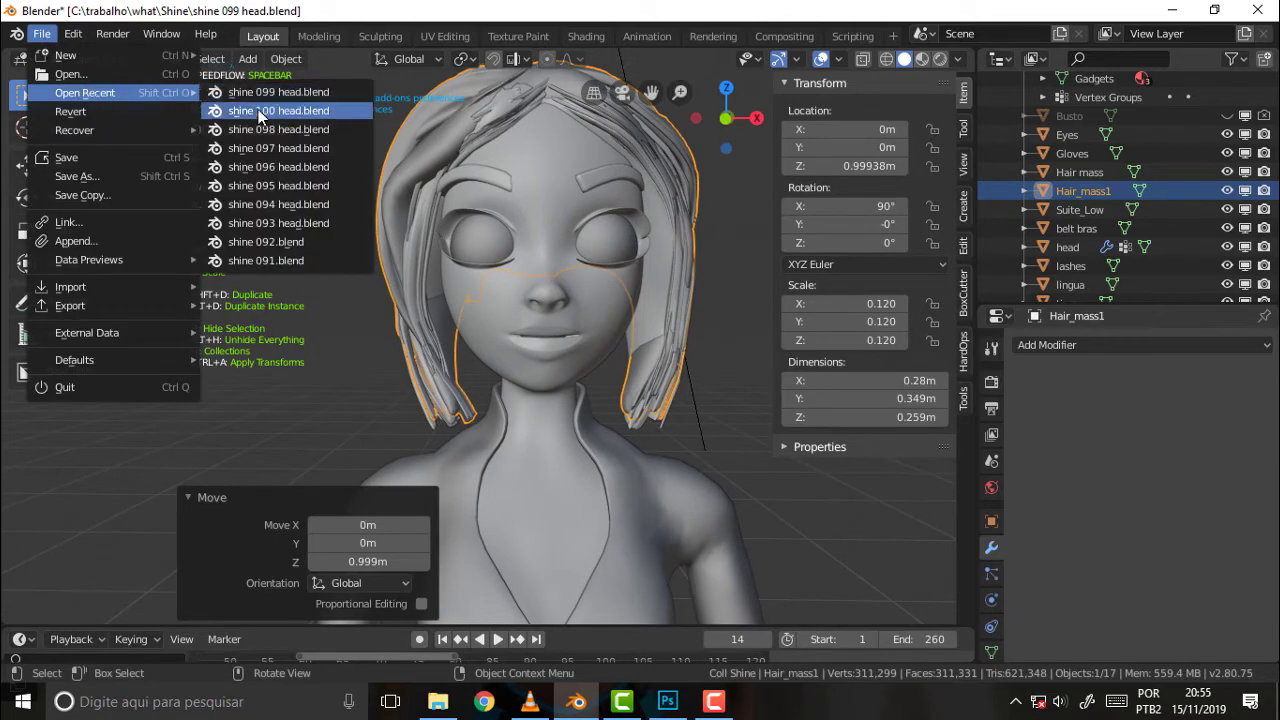
left_click(258, 109)
left_click(698, 378)
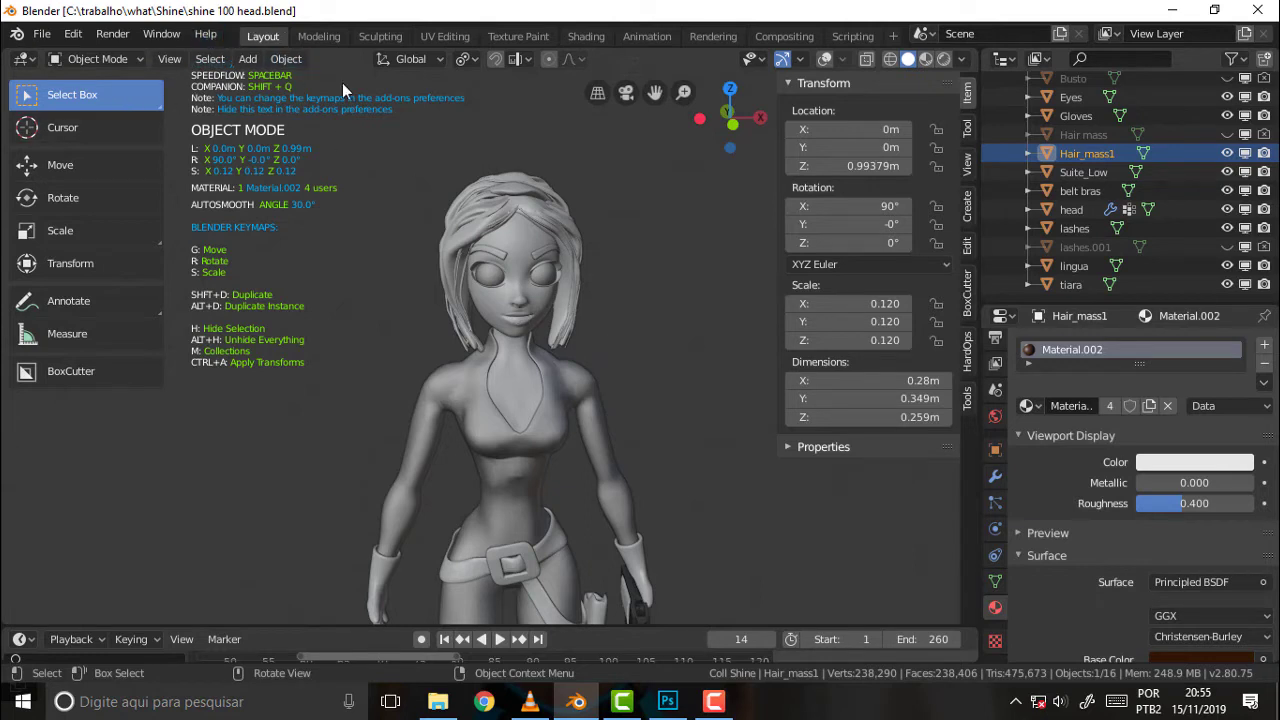
scroll(589, 292, "up", 5)
mouse_move(408, 327)
middle_mouse_down()
mouse_move(602, 235)
mouse_move(602, 279)
mouse_move(519, 284)
mouse_move(452, 265)
mouse_move(586, 252)
mouse_move(619, 264)
mouse_move(591, 264)
mouse_move(612, 272)
middle_mouse_up()
scroll(612, 272, "down", 5)
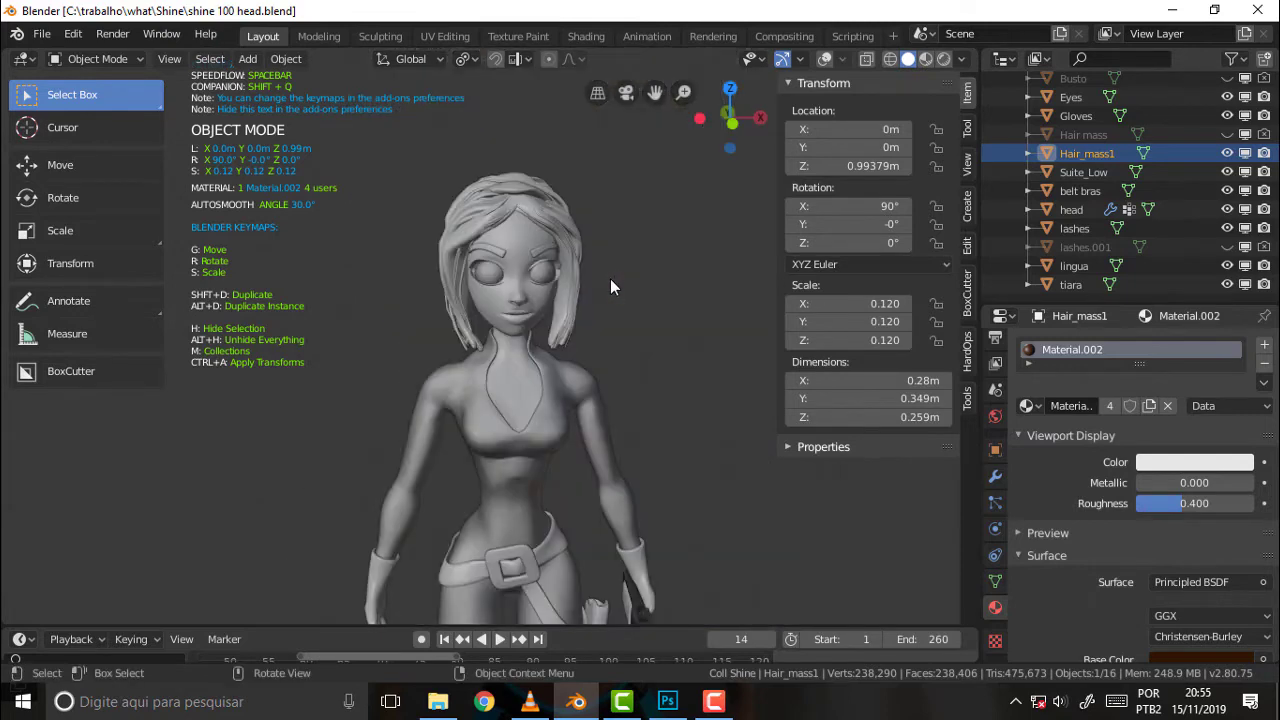
scroll(610, 279, "up", 5)
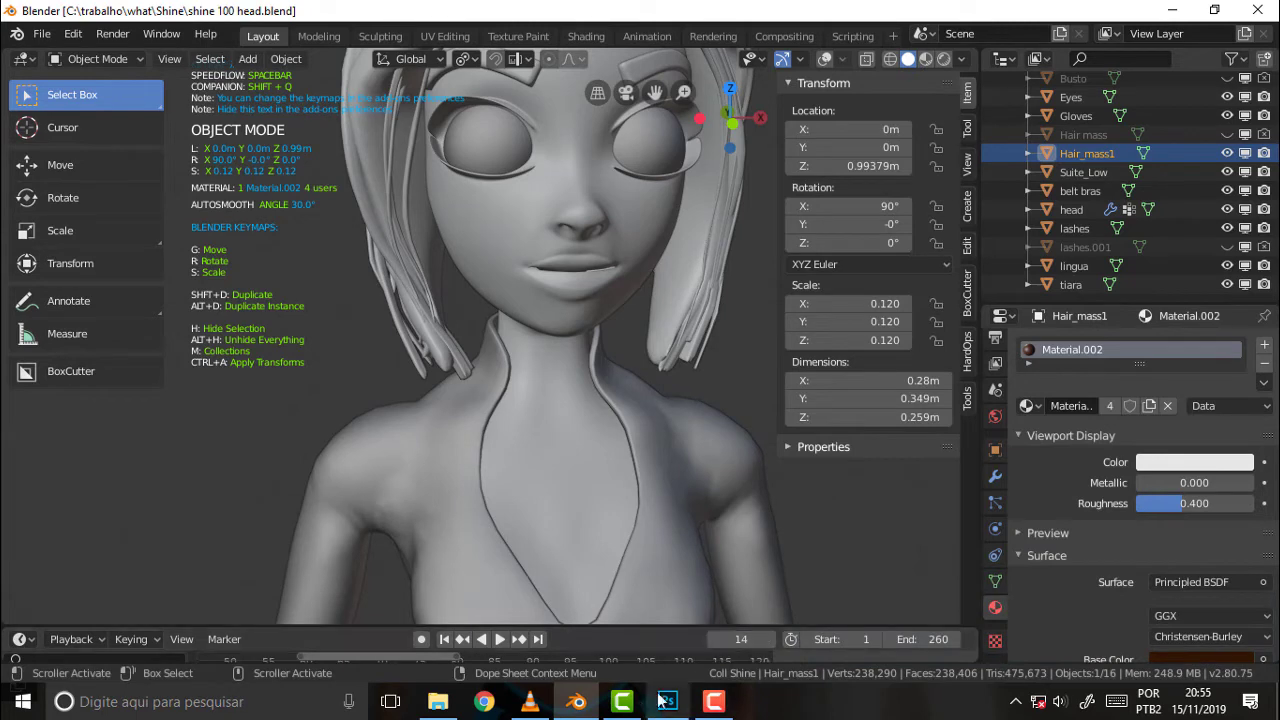
- Bring VLC forward to view the tutorial paused at 01:39 on the green U-shaped teeth
left_click(530, 701)
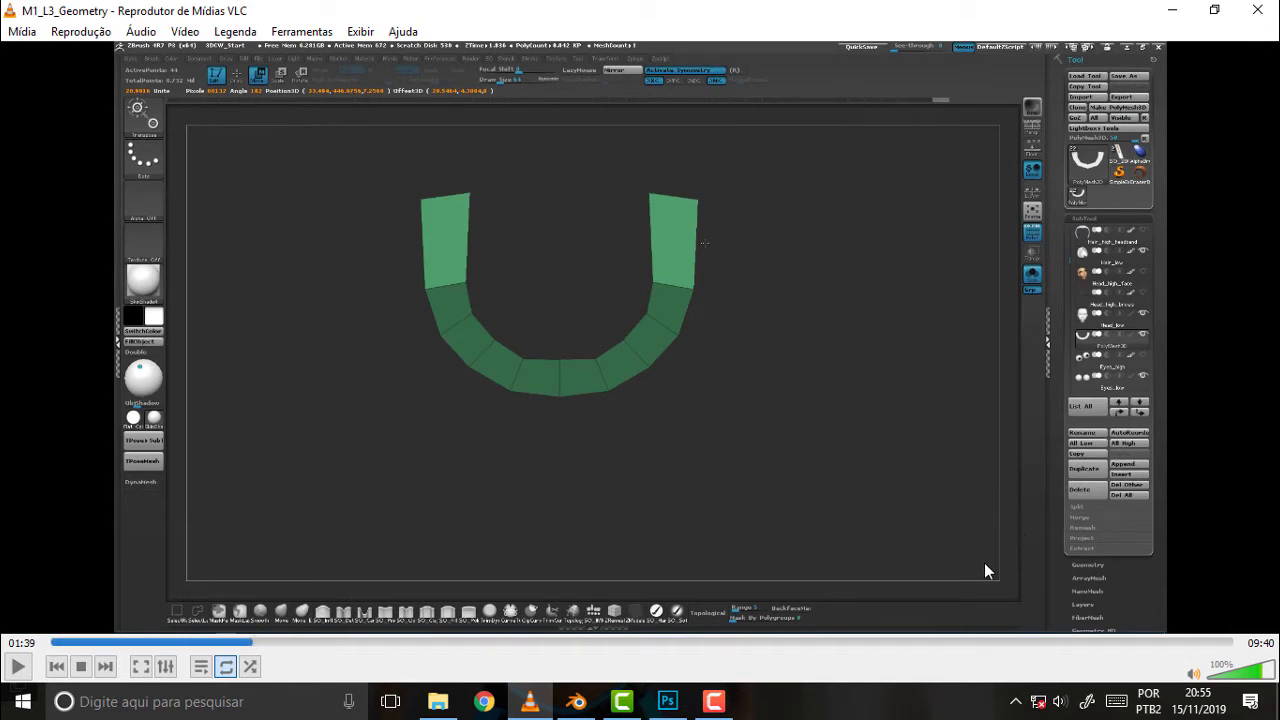
- Create a new 1366 × 768 document in Photoshop
left_click(668, 701)
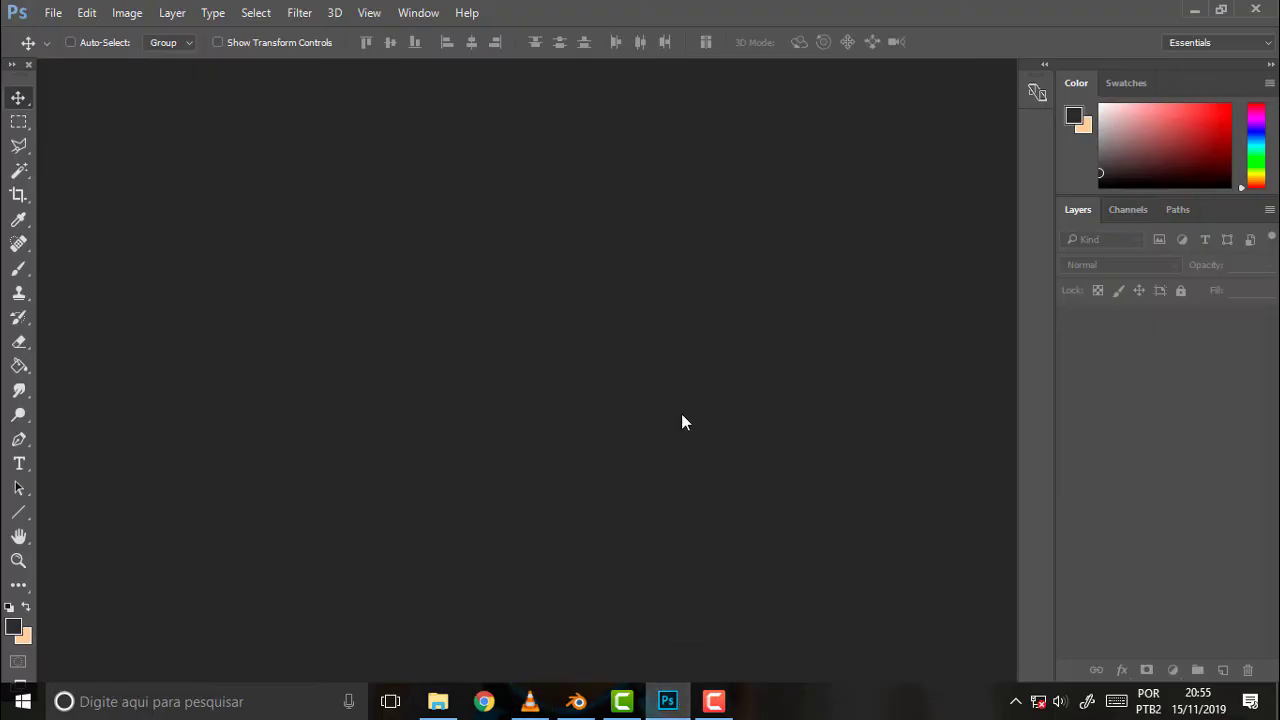
left_click(58, 12)
left_click(58, 34)
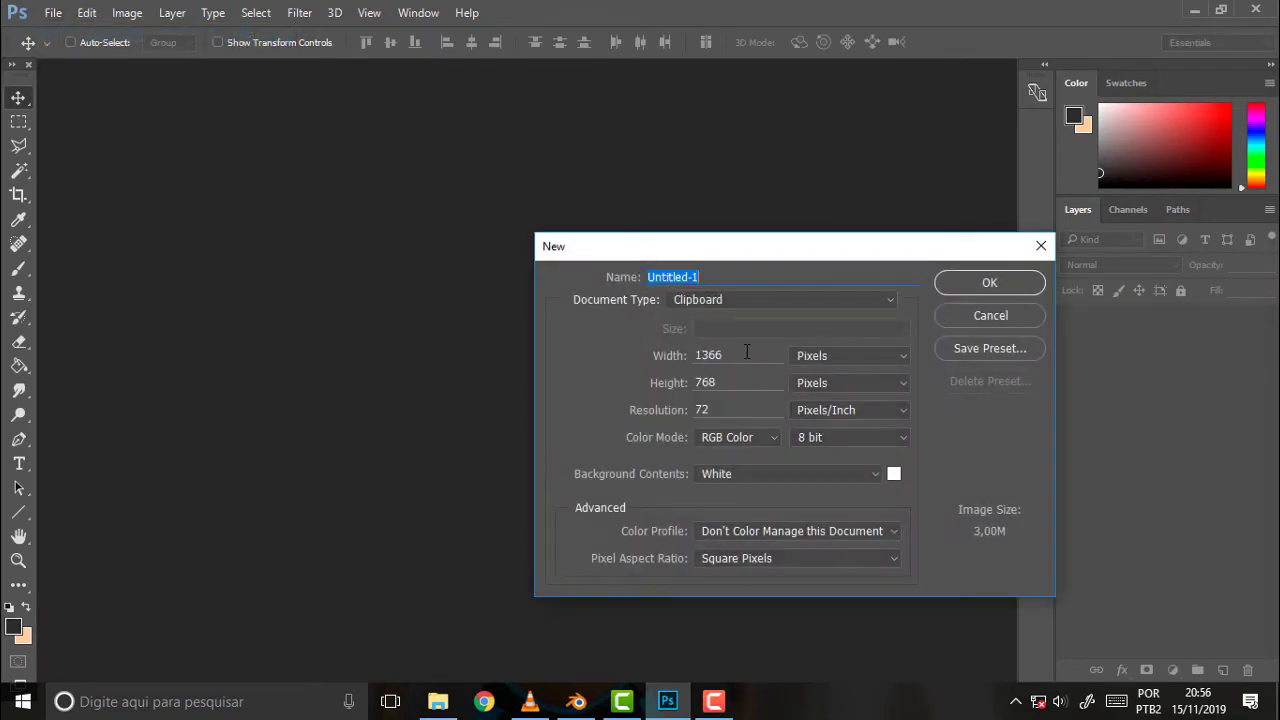
double_click(746, 355)
type("100")
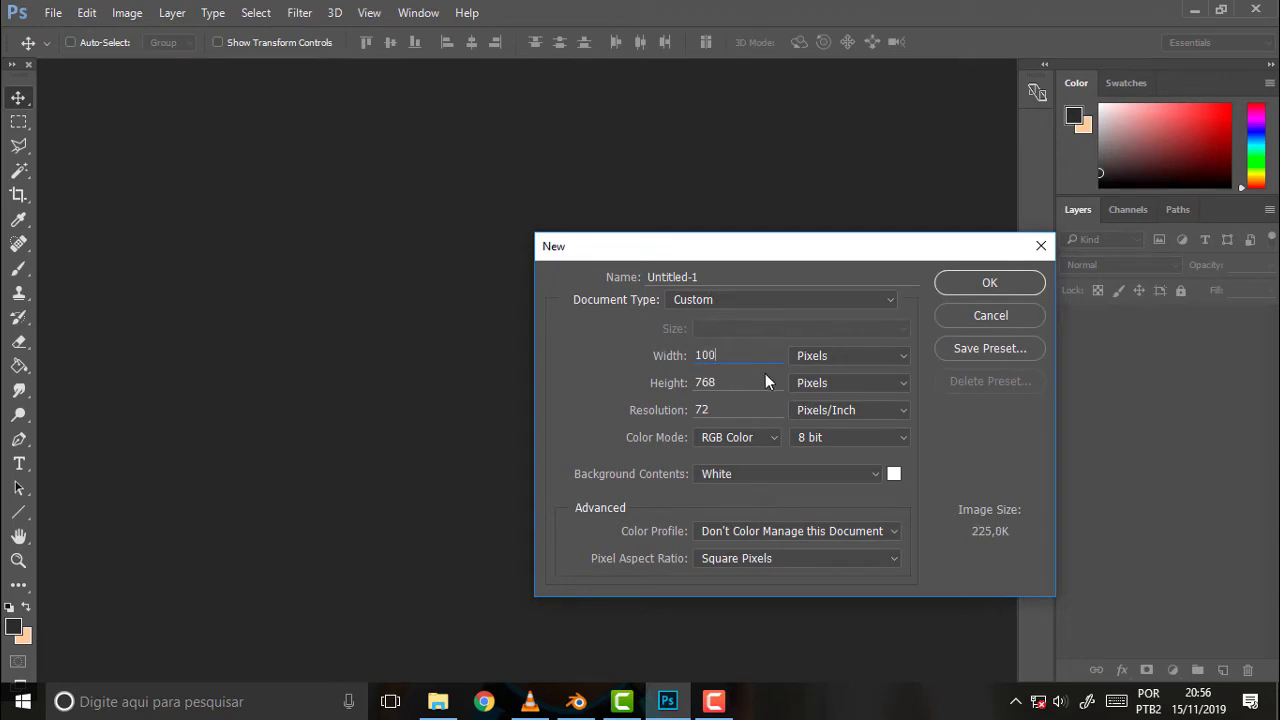
left_click(990, 316)
left_click(50, 12)
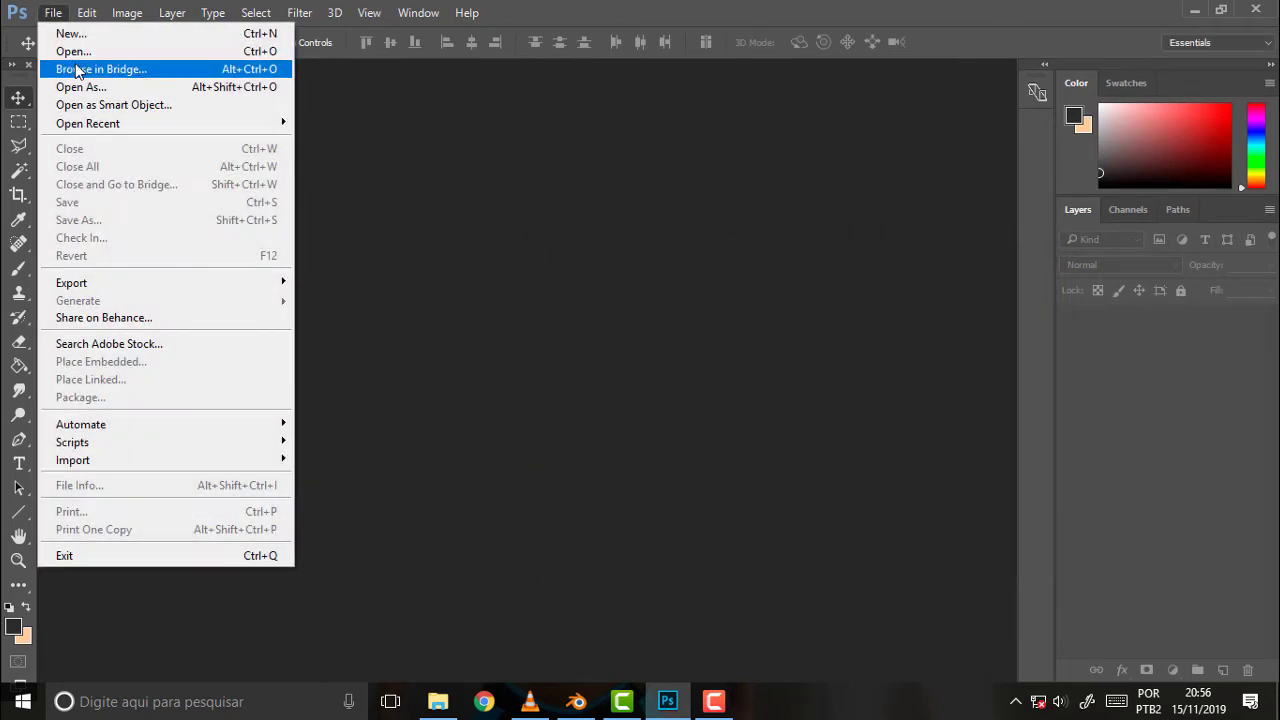
left_click(75, 38)
left_click(985, 289)
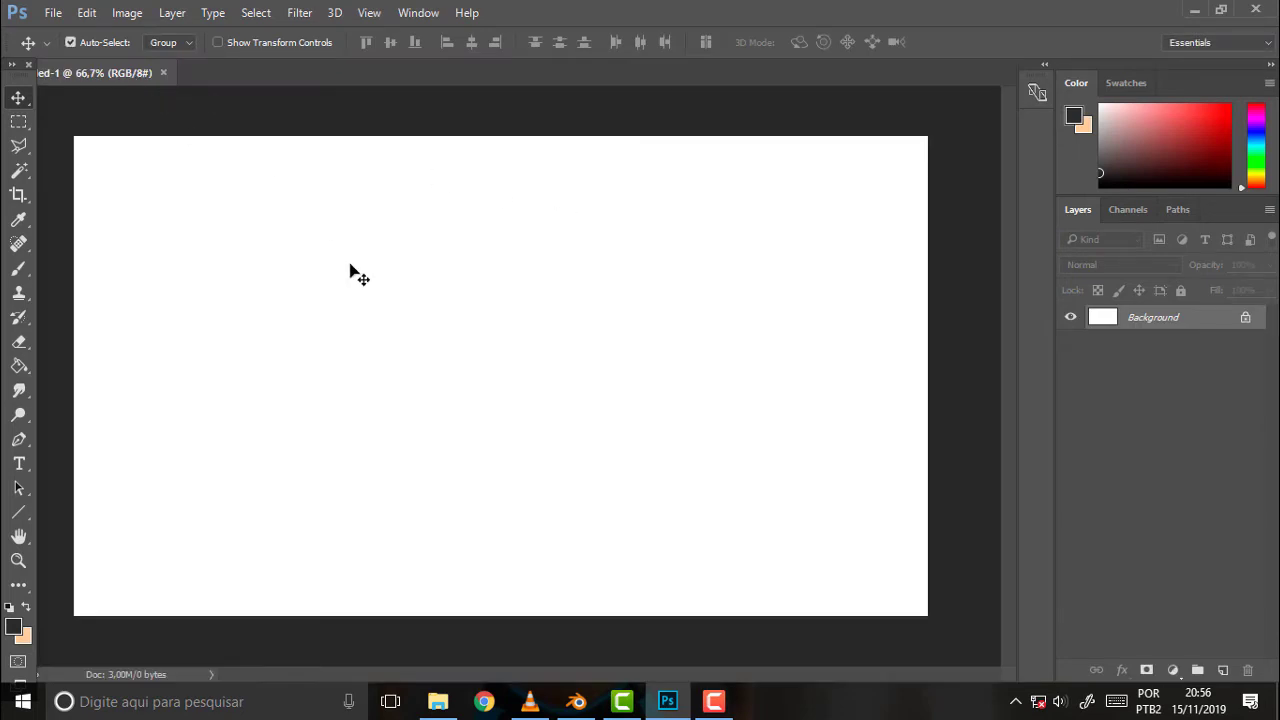
- Paste the captured screenshot as Layer 1 and float the document in its own window
key("ctrl+v")
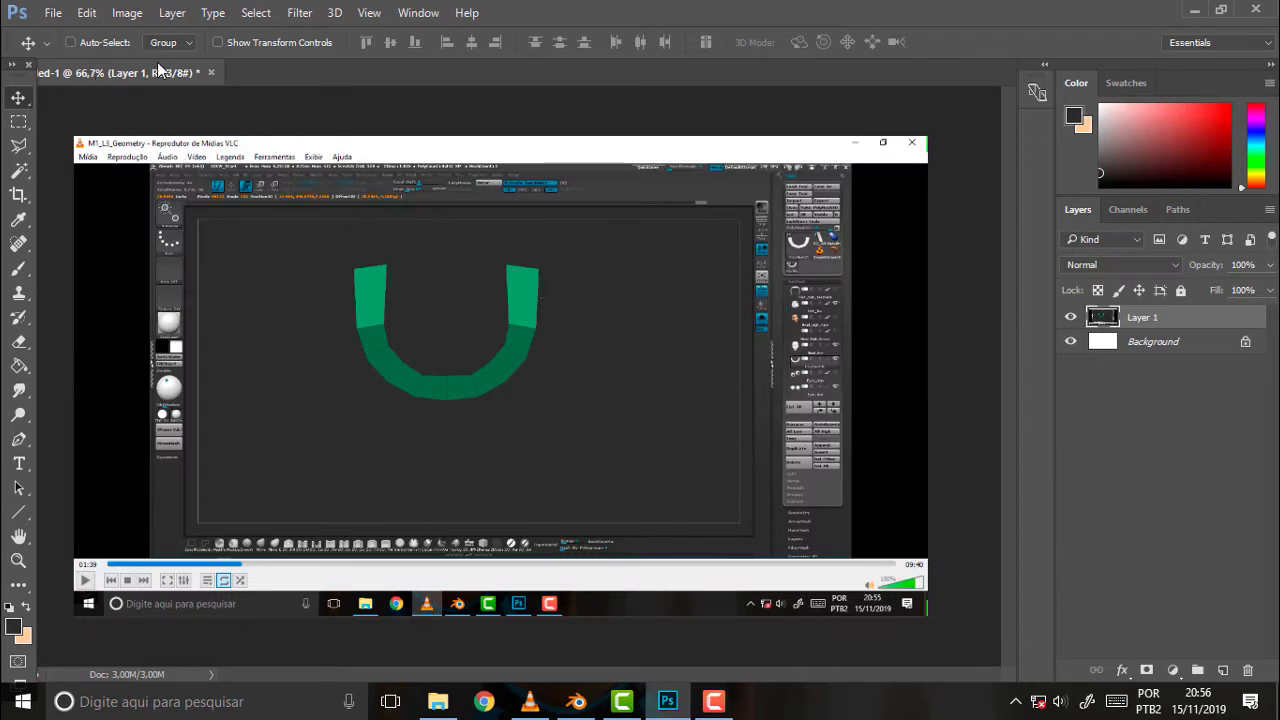
left_click_drag(157, 62, 153, 50)
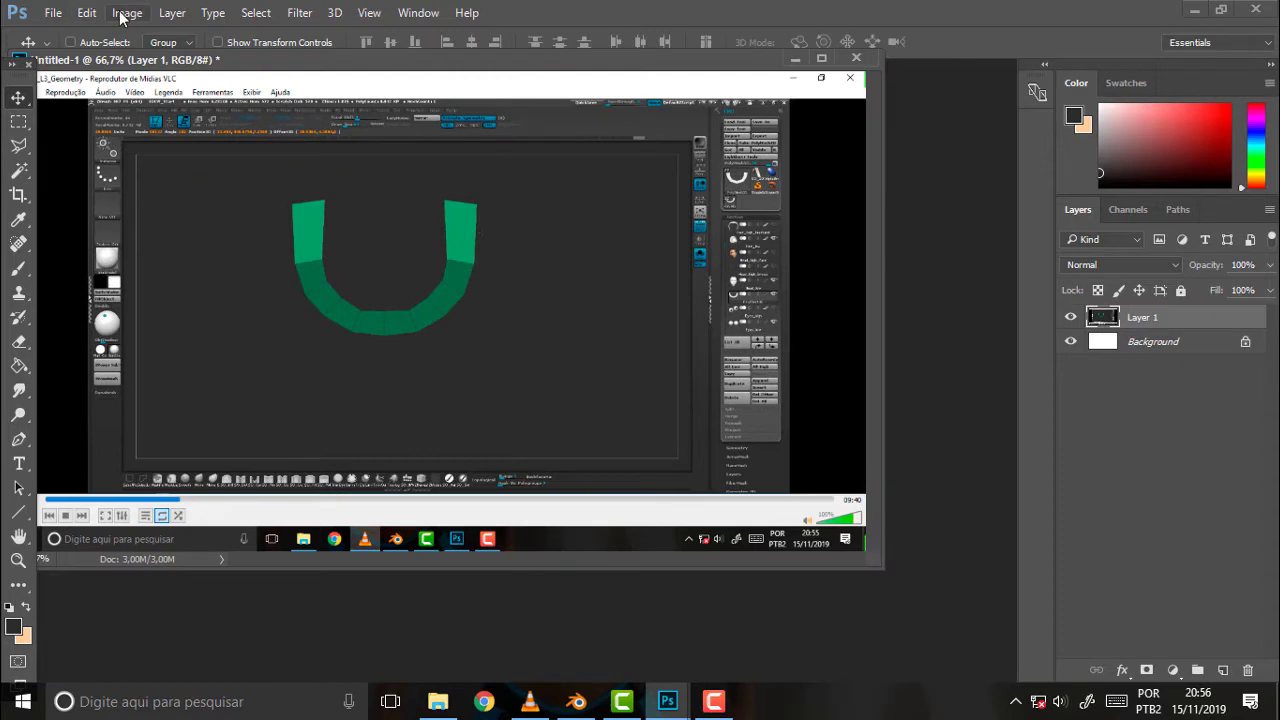
left_click(53, 13)
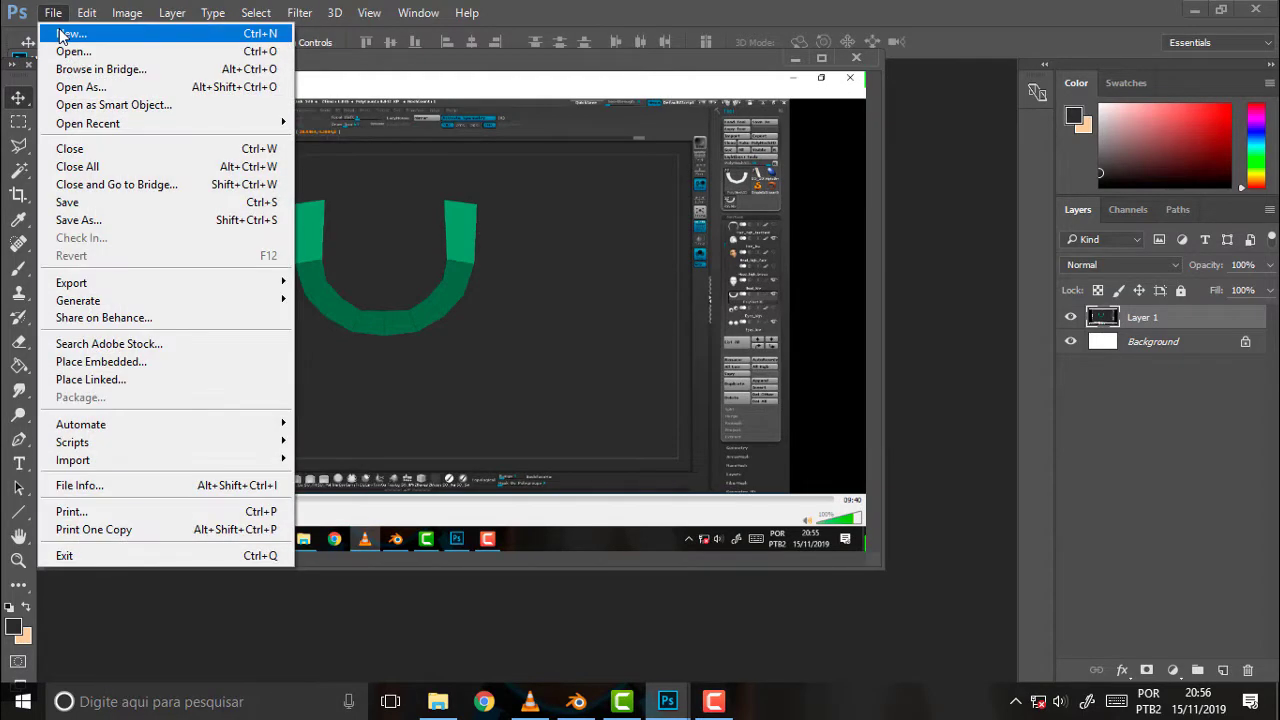
- Create a second 800 × 800 document and float it in its own window
left_click(55, 36)
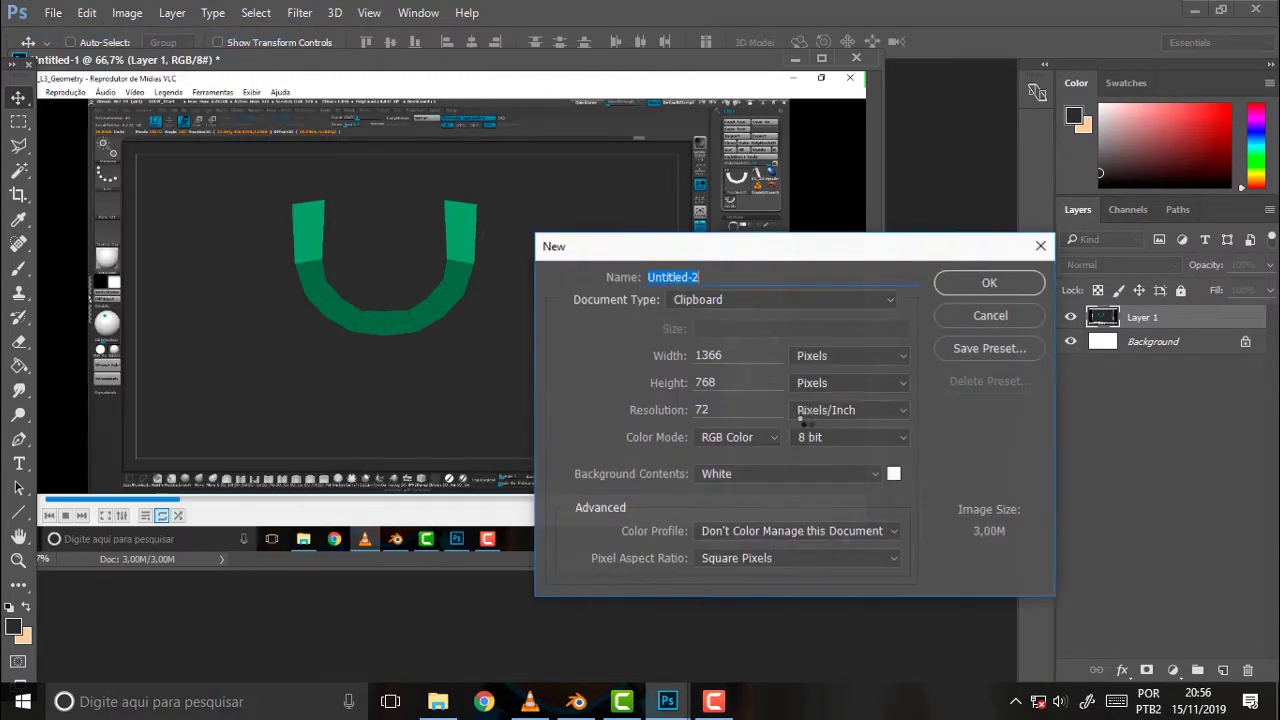
type("80")
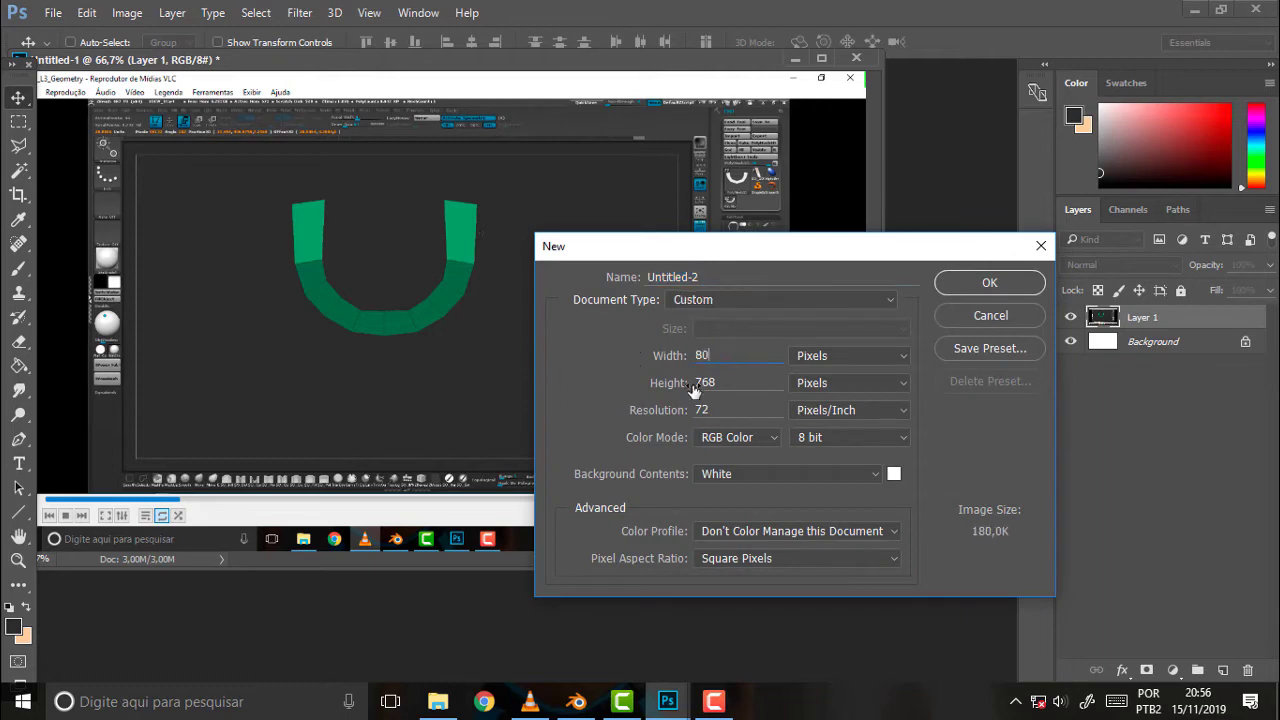
left_click(728, 388)
type("800")
left_click(990, 283)
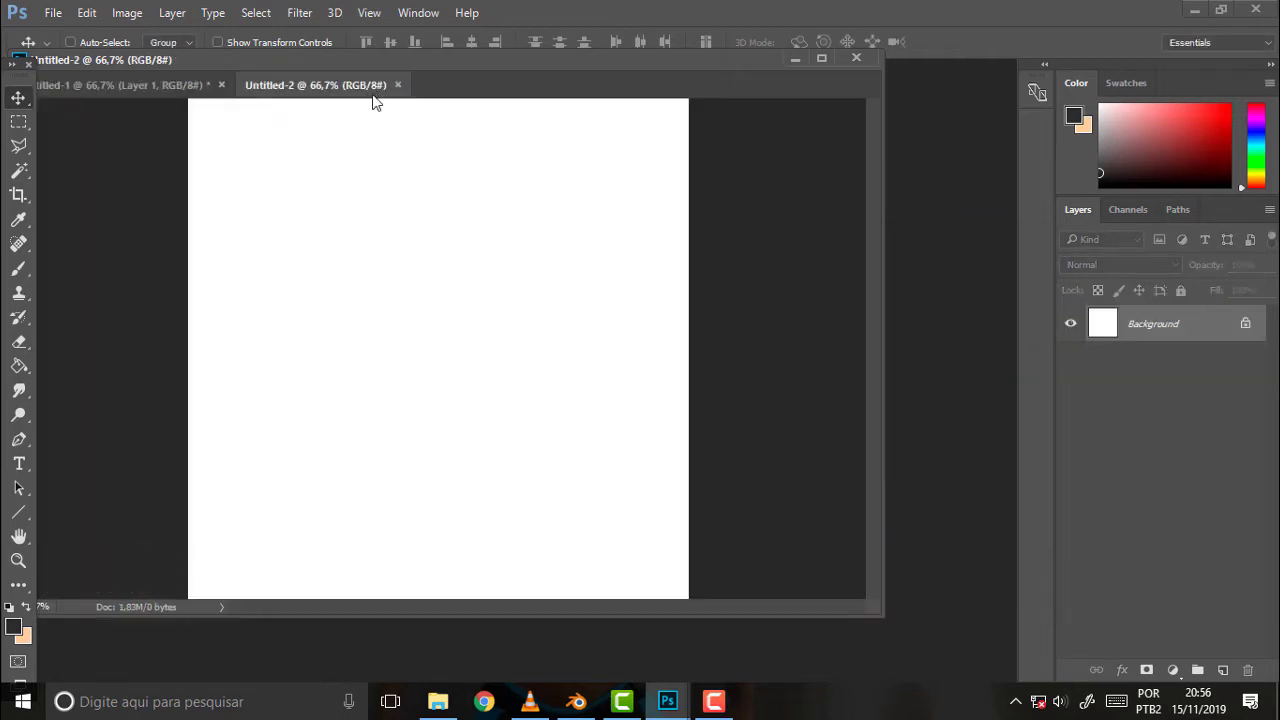
left_click_drag(371, 90, 380, 95)
- Drag the screenshot layer into the 800 × 800 document and position it
left_click(380, 95)
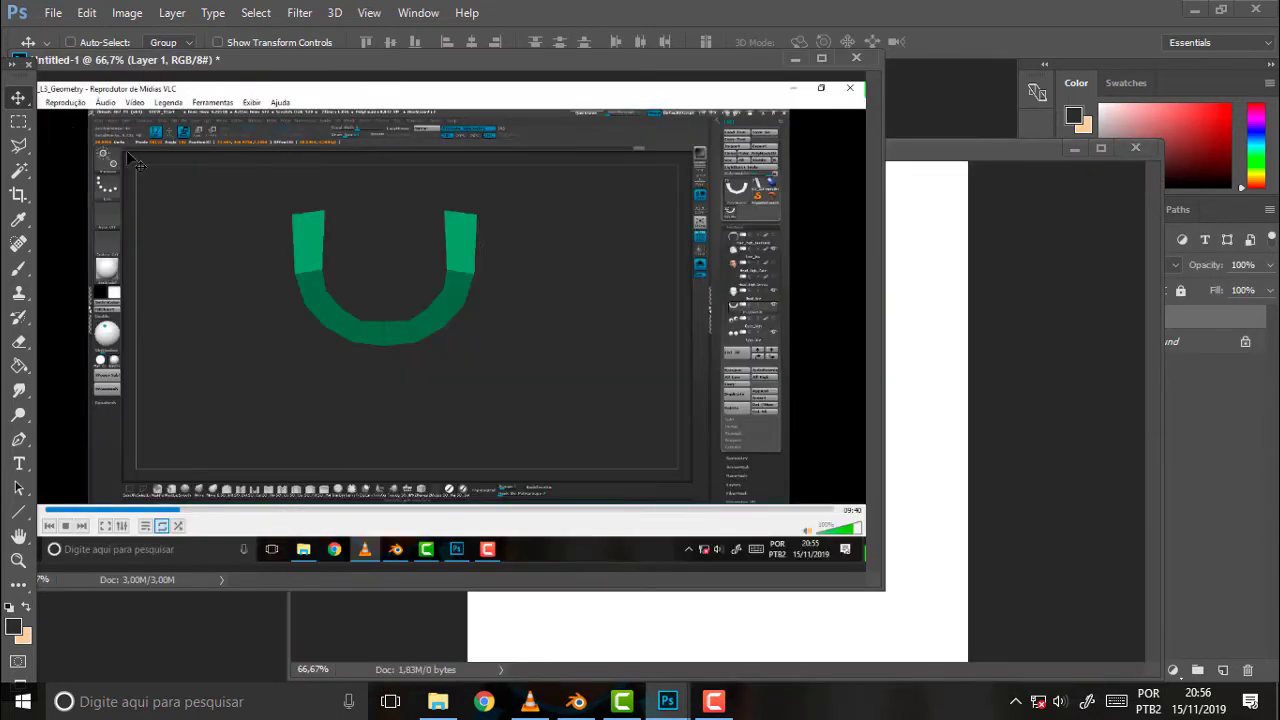
left_click_drag(225, 197, 933, 635)
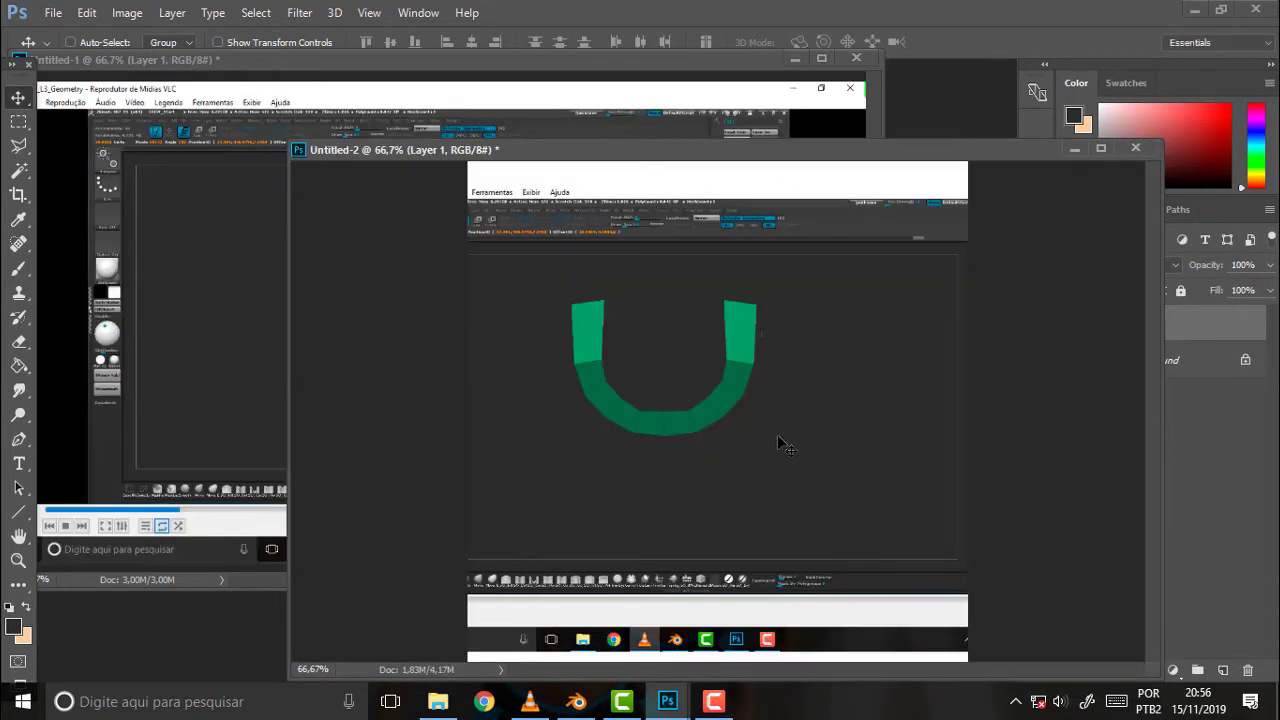
left_click_drag(770, 430, 831, 467)
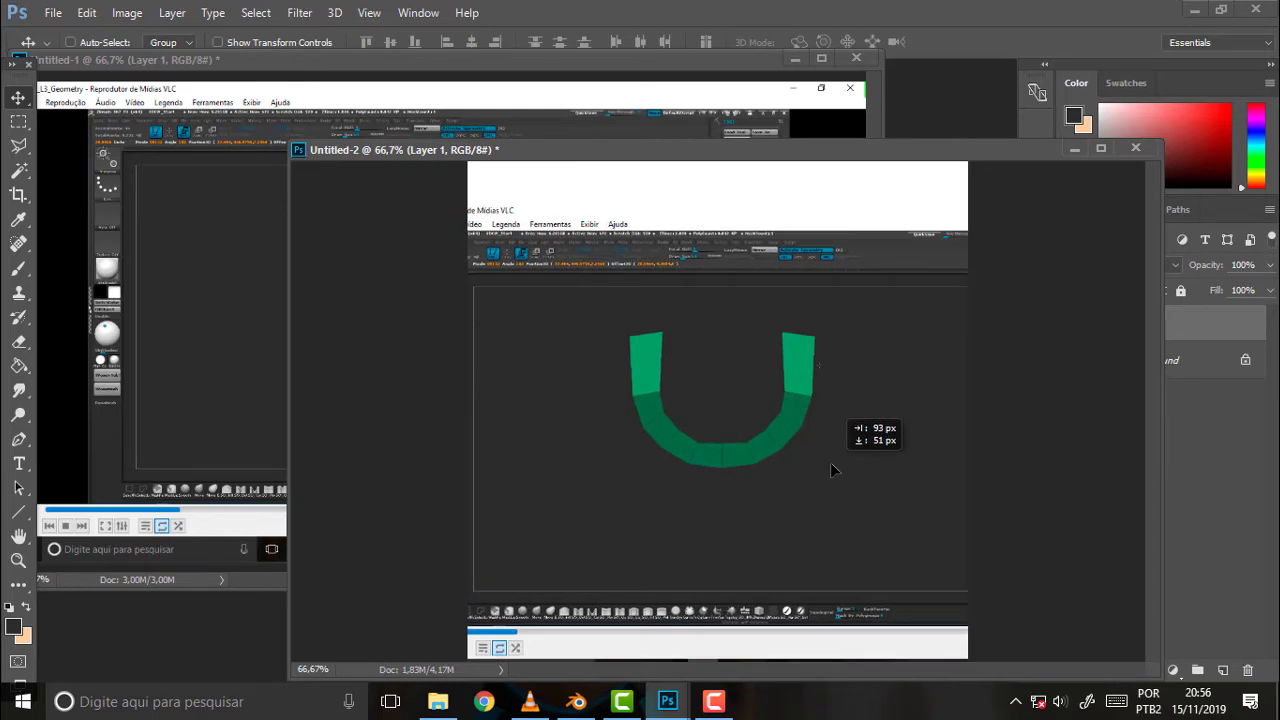
left_click_drag(826, 152, 700, 92)
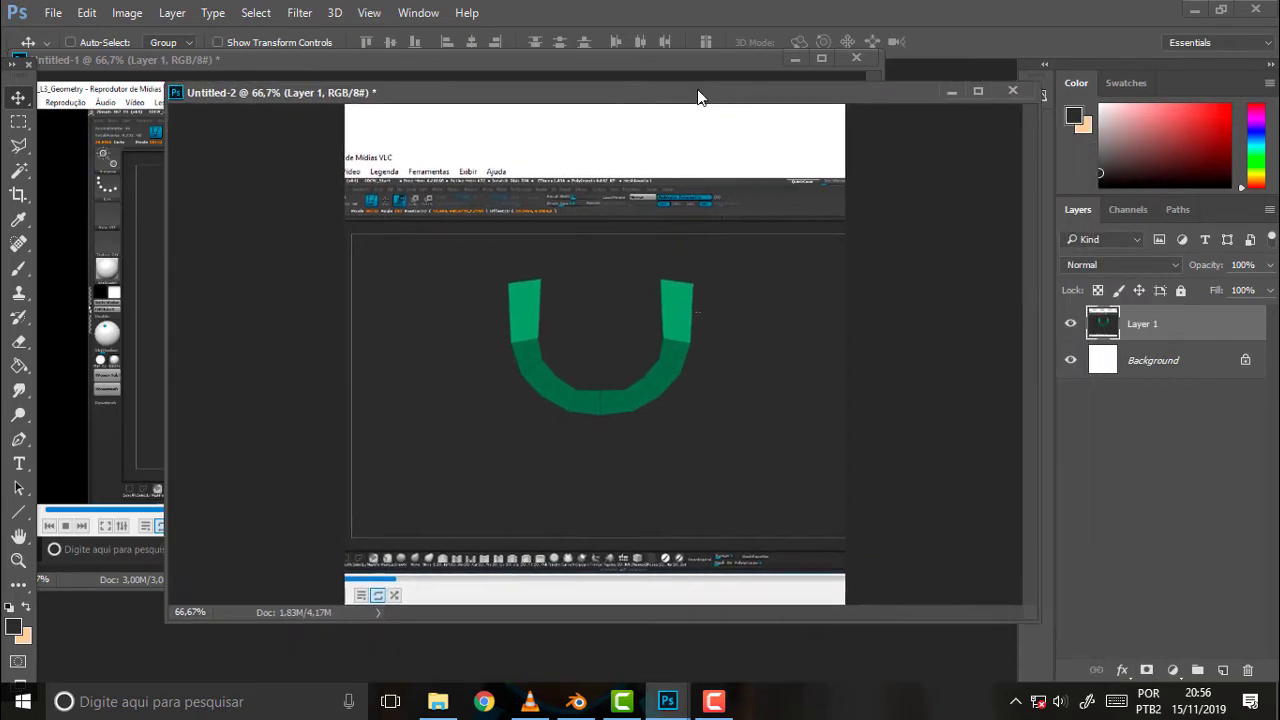
left_click_drag(800, 283, 795, 266)
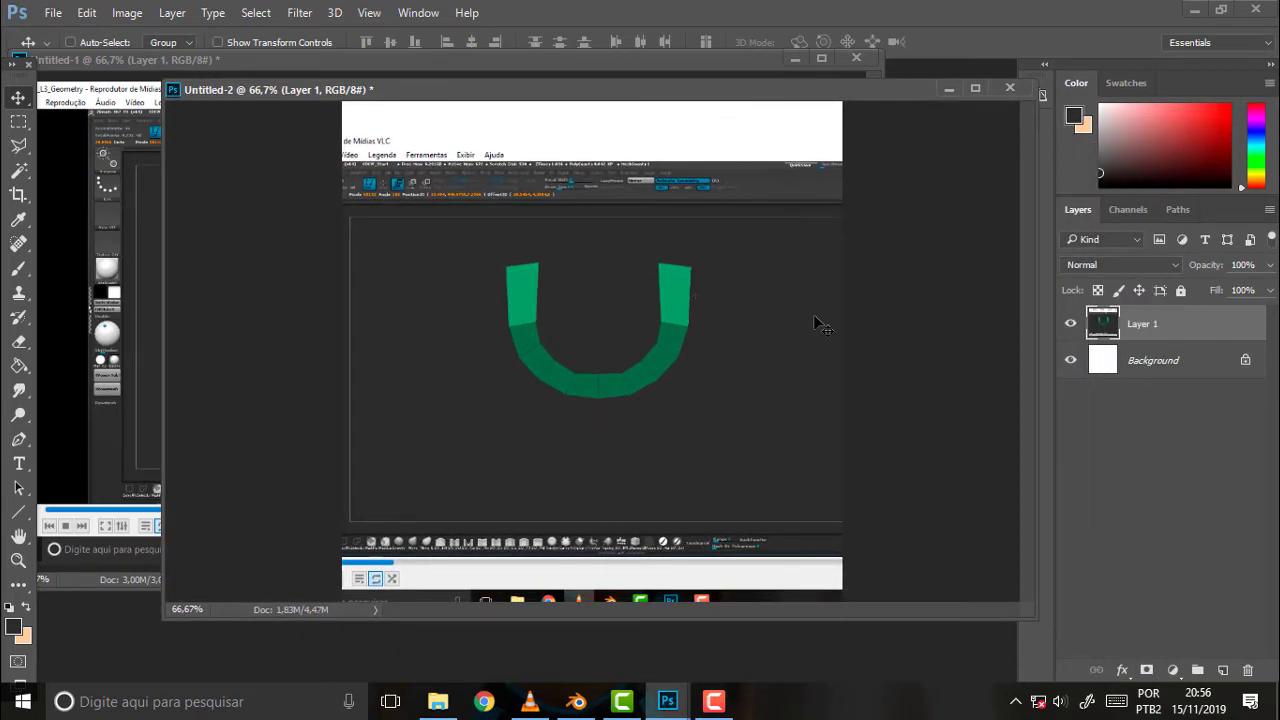
- Scale the screenshot to about 153% with Free Transform so the teeth fill the canvas, and commit
key("ctrl+t")
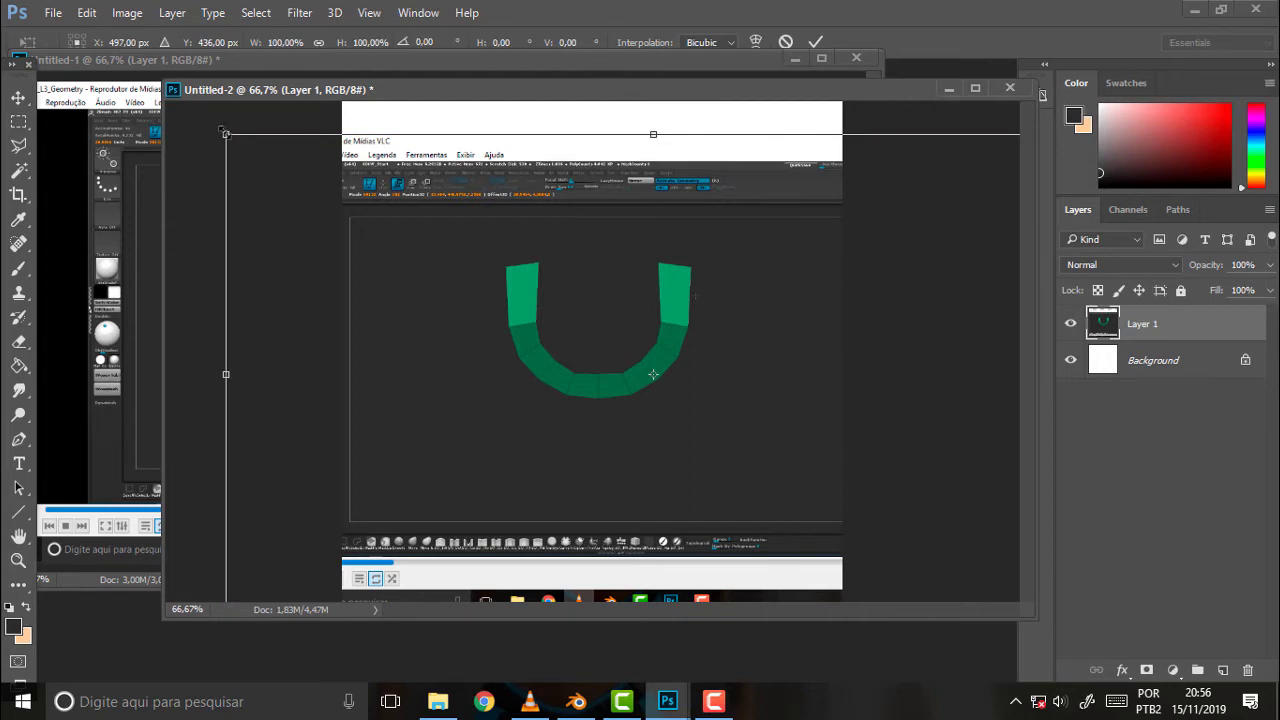
mouse_move(225, 133)
left_mouse_down("alt+shift")
mouse_move(140, 60)
mouse_move(10, 50)
left_mouse_up("alt+shift")
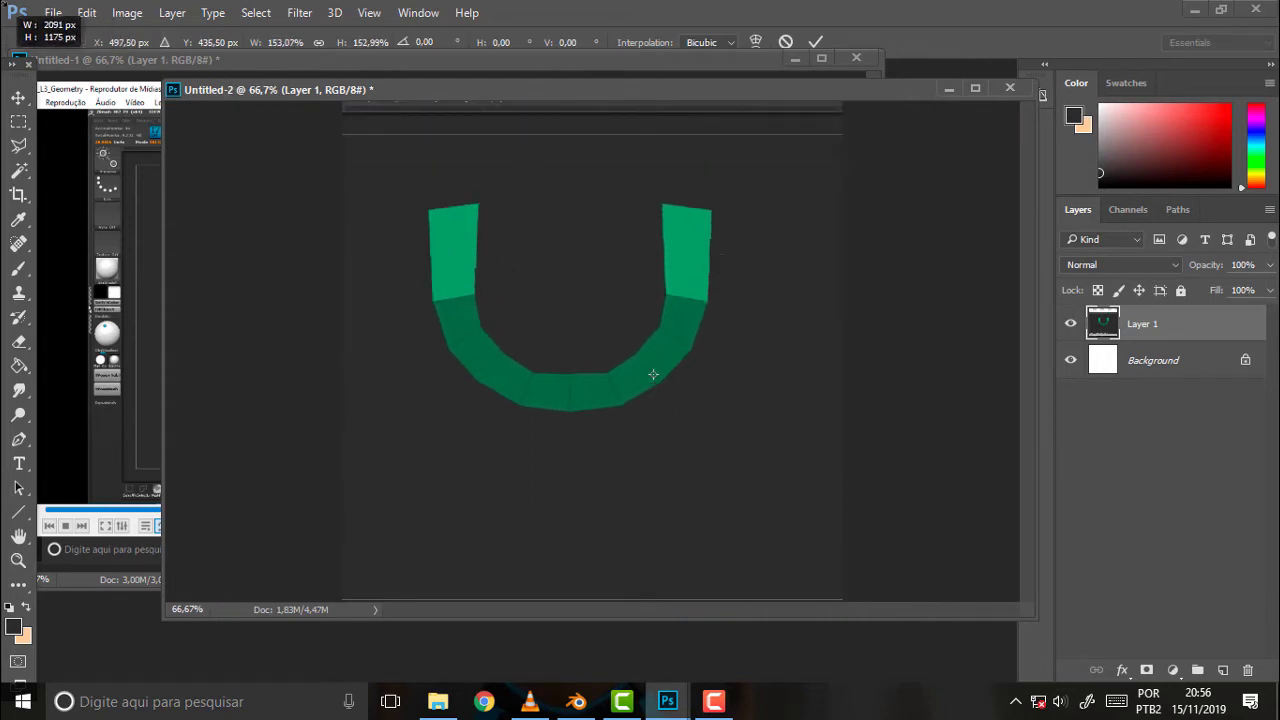
left_click_drag(623, 277, 652, 274)
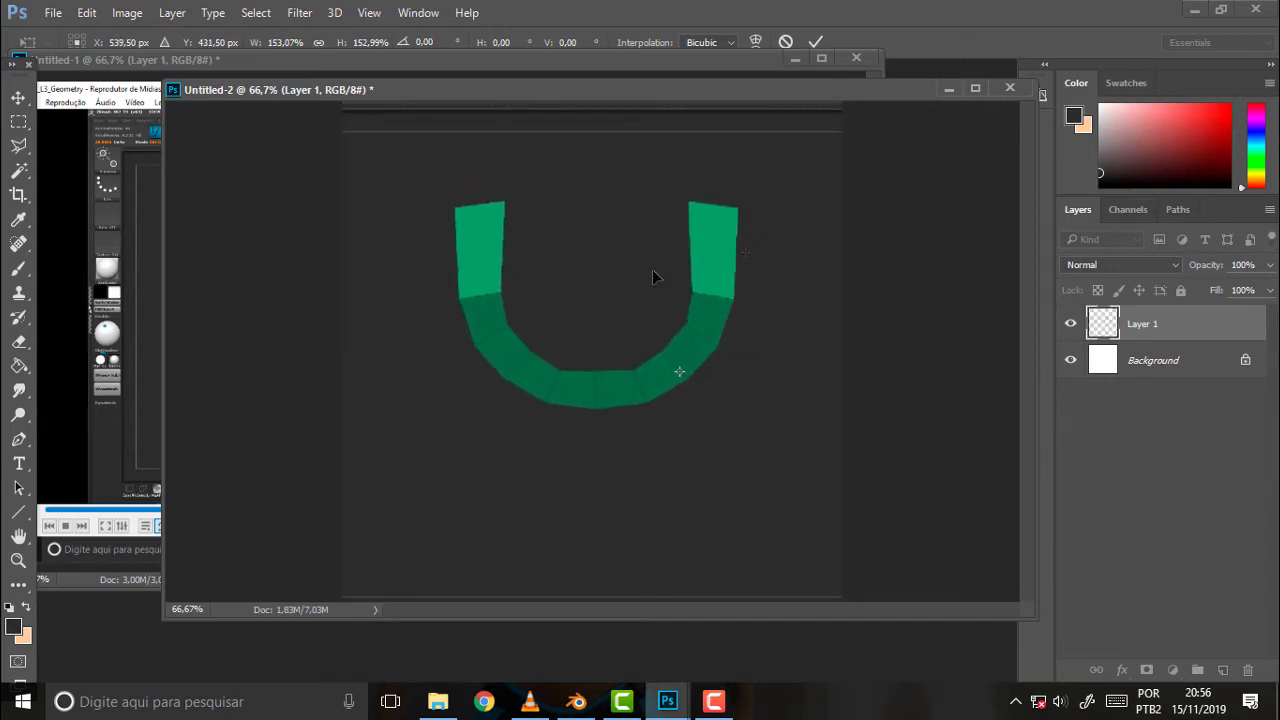
key("Return")
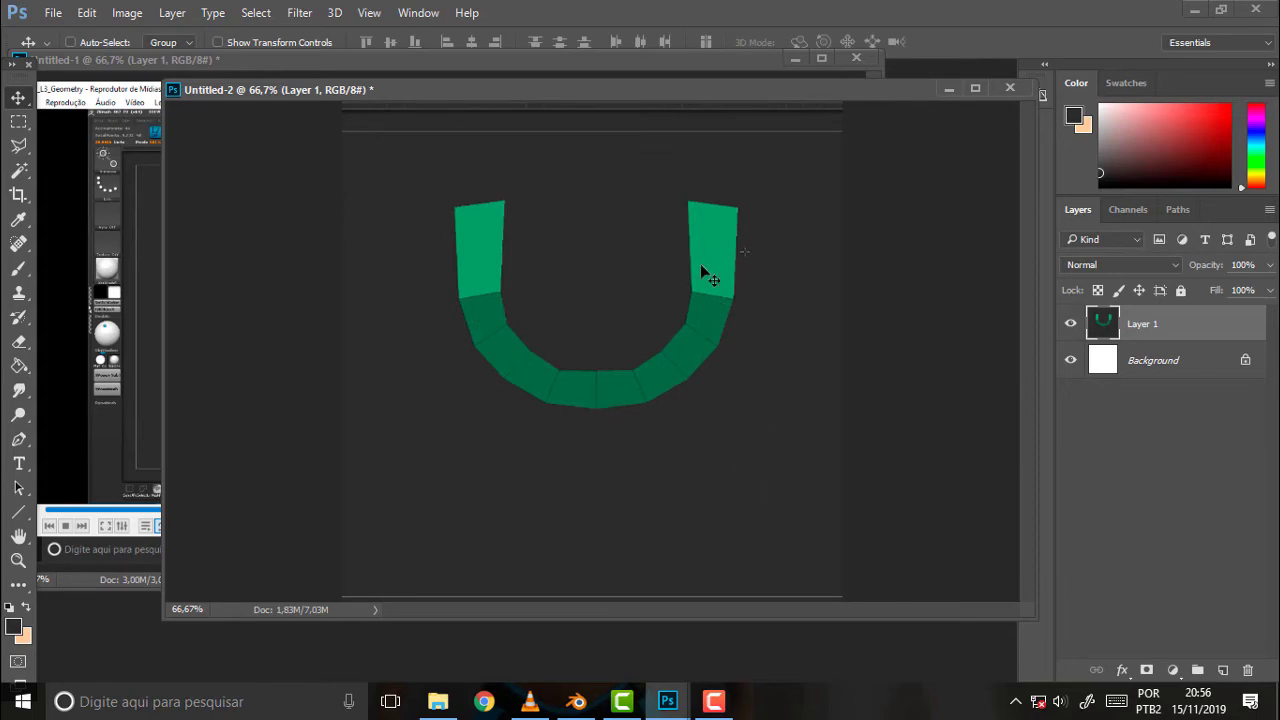
- Start a Save As in JPEG format and browse to the Curse folder
left_click(52, 12)
left_click(140, 221)
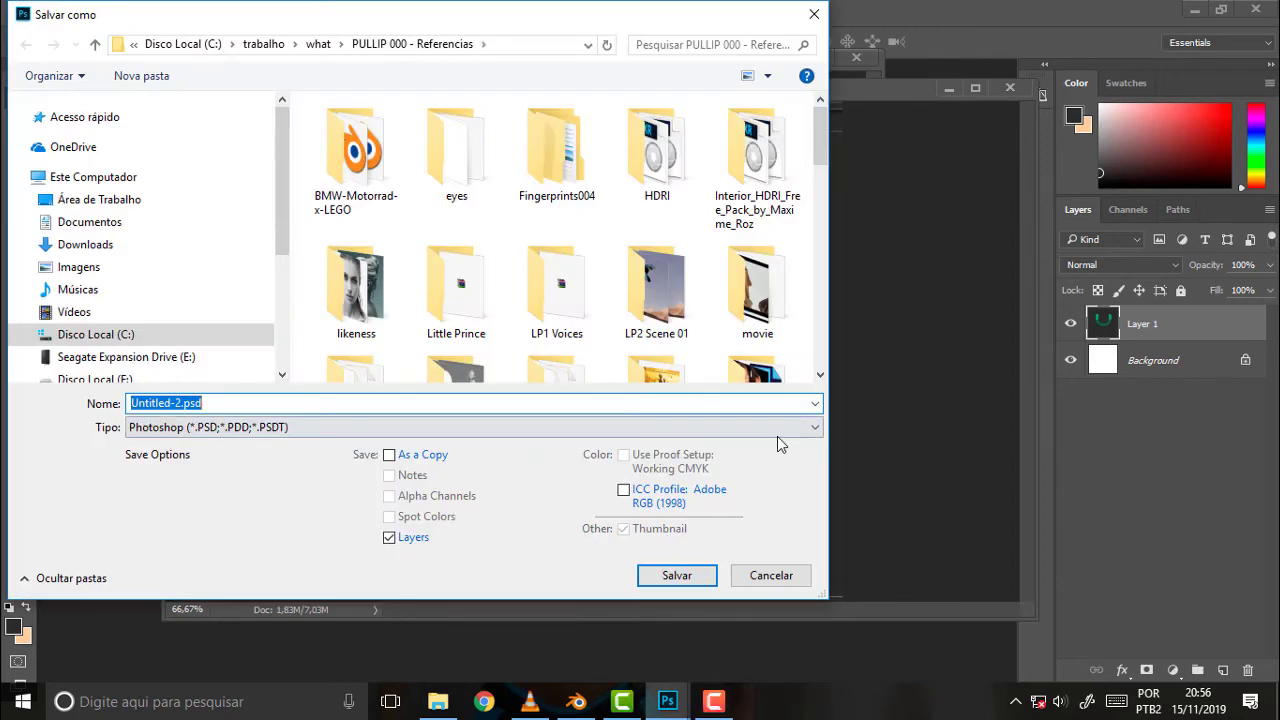
left_click(816, 428)
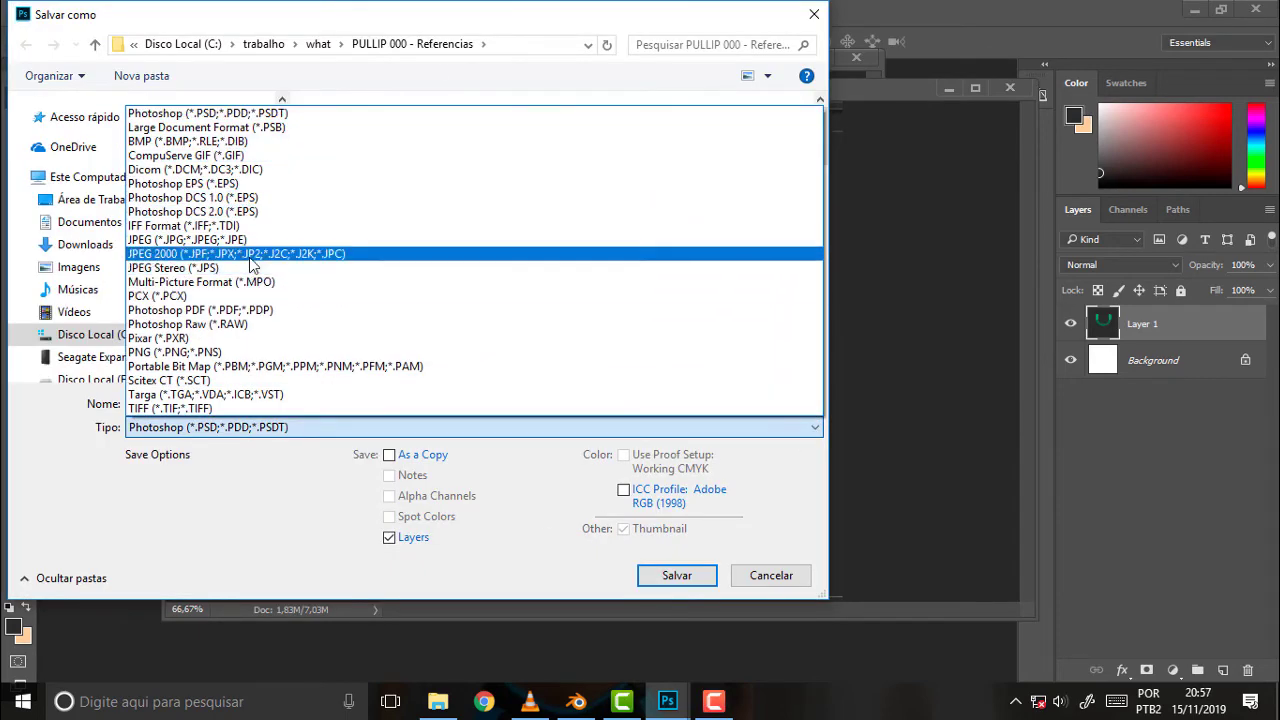
left_click(250, 243)
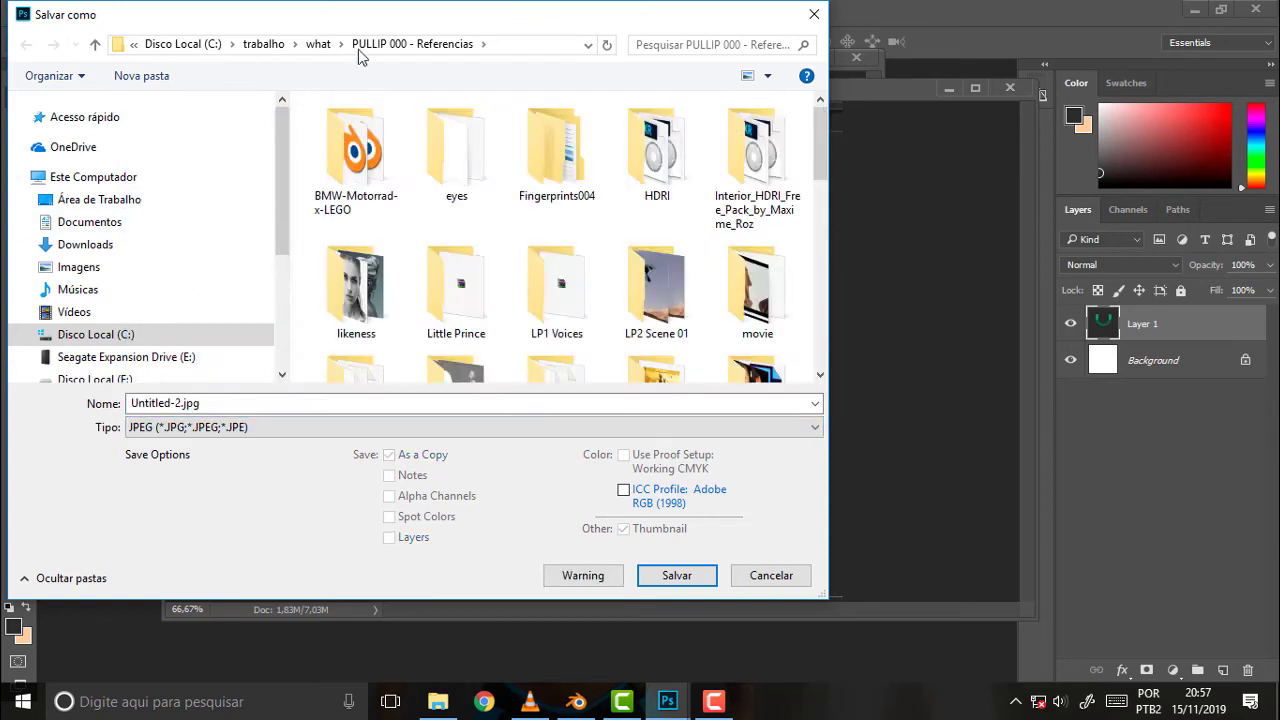
left_click(319, 46)
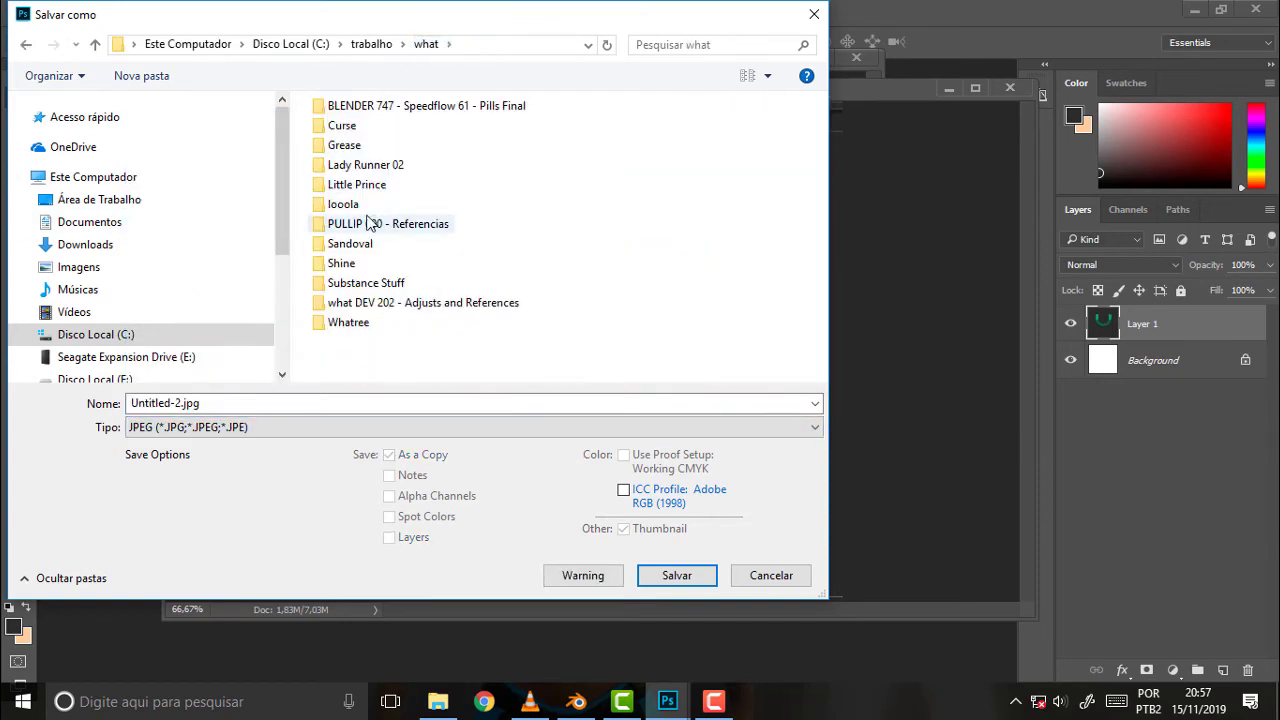
double_click(343, 133)
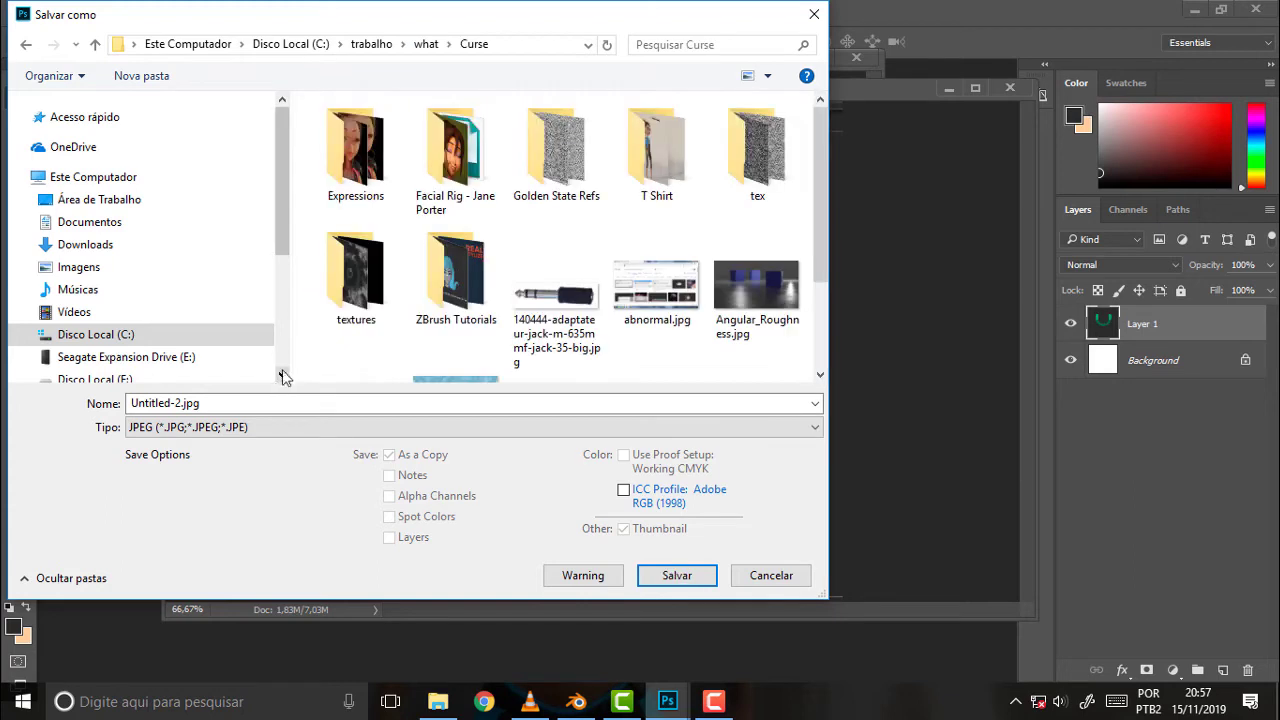
double_click(177, 402)
- Name the file 'shine teeth ref' and save it as a JPEG at Maximum quality 12
key("shift+Left")
key("shift+Left")
key("shift+Left")
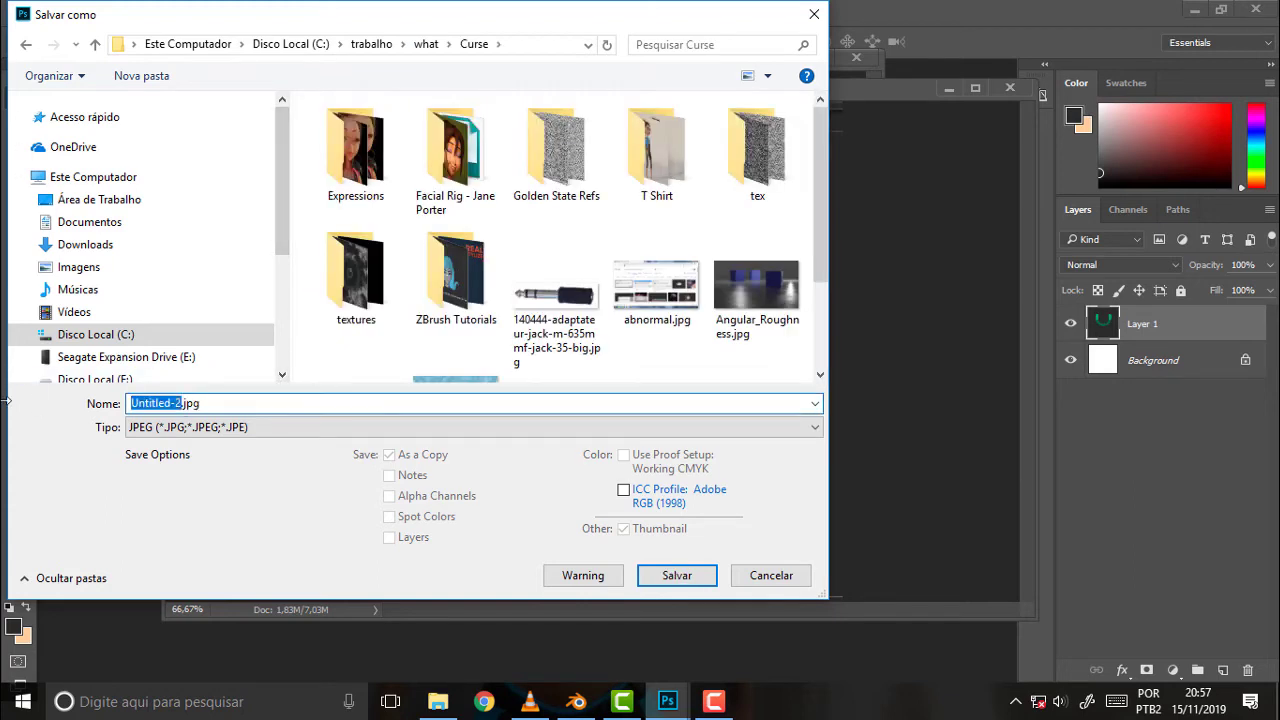
type("shine")
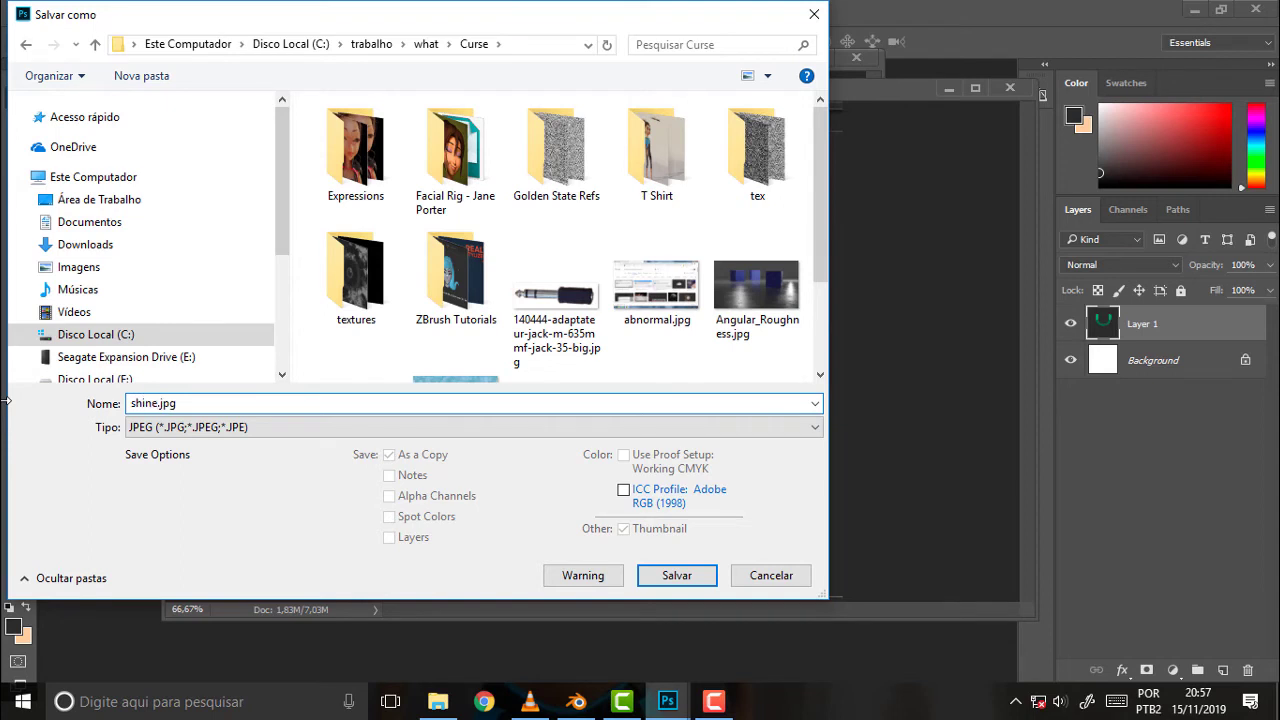
type(" smile")
type(" ref")
key("Left")
key("Left")
key("Left")
key("BackSpace")
key("BackSpace")
key("BackSpace")
key("BackSpace")
key("BackSpace")
key("BackSpace")
type("tr")
key("BackSpace")
type("ee")
type("th")
left_click(676, 576)
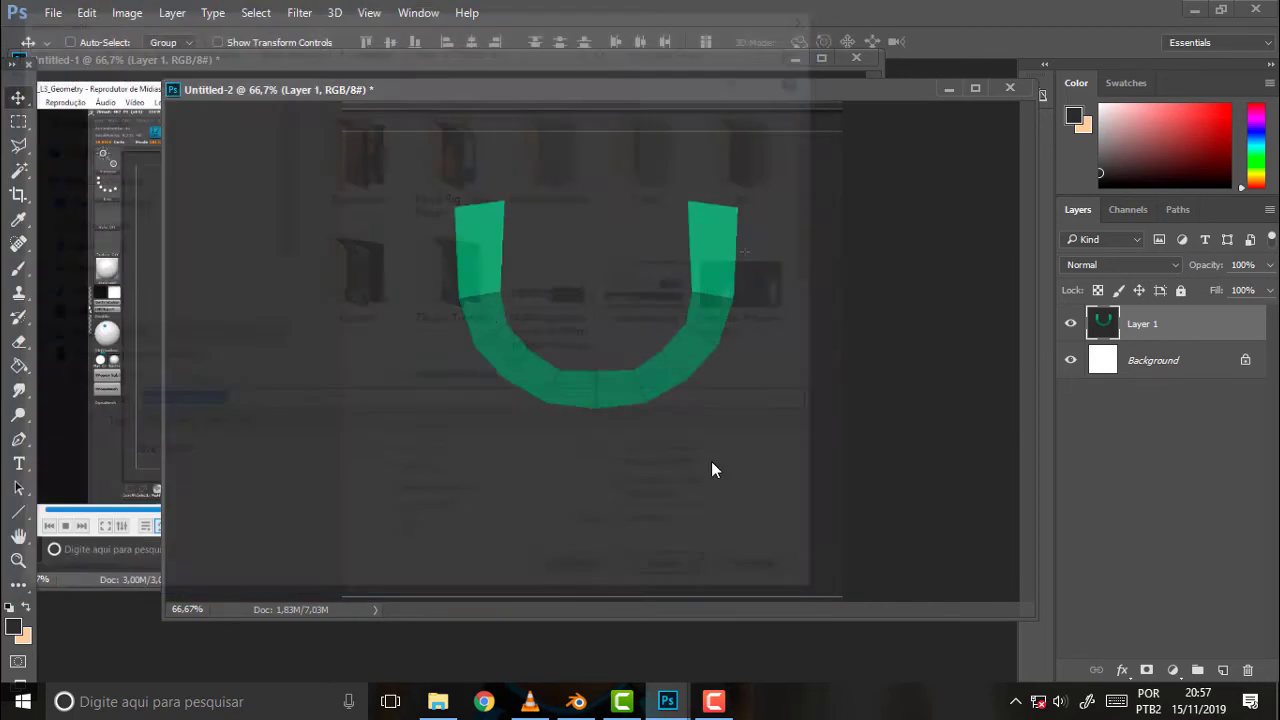
left_click(1006, 269)
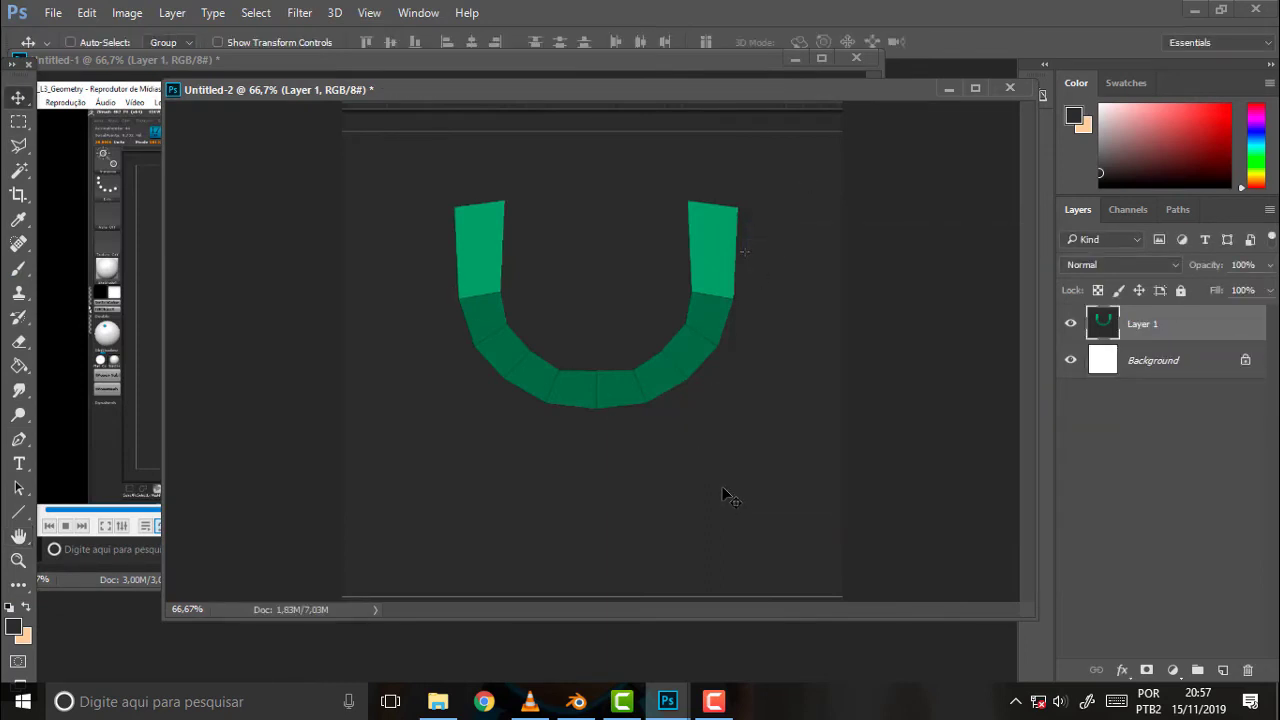
- Import shine teeth ref.jpg from C:\trabalho\what\Curse into Blender as an image plane
left_click(576, 701)
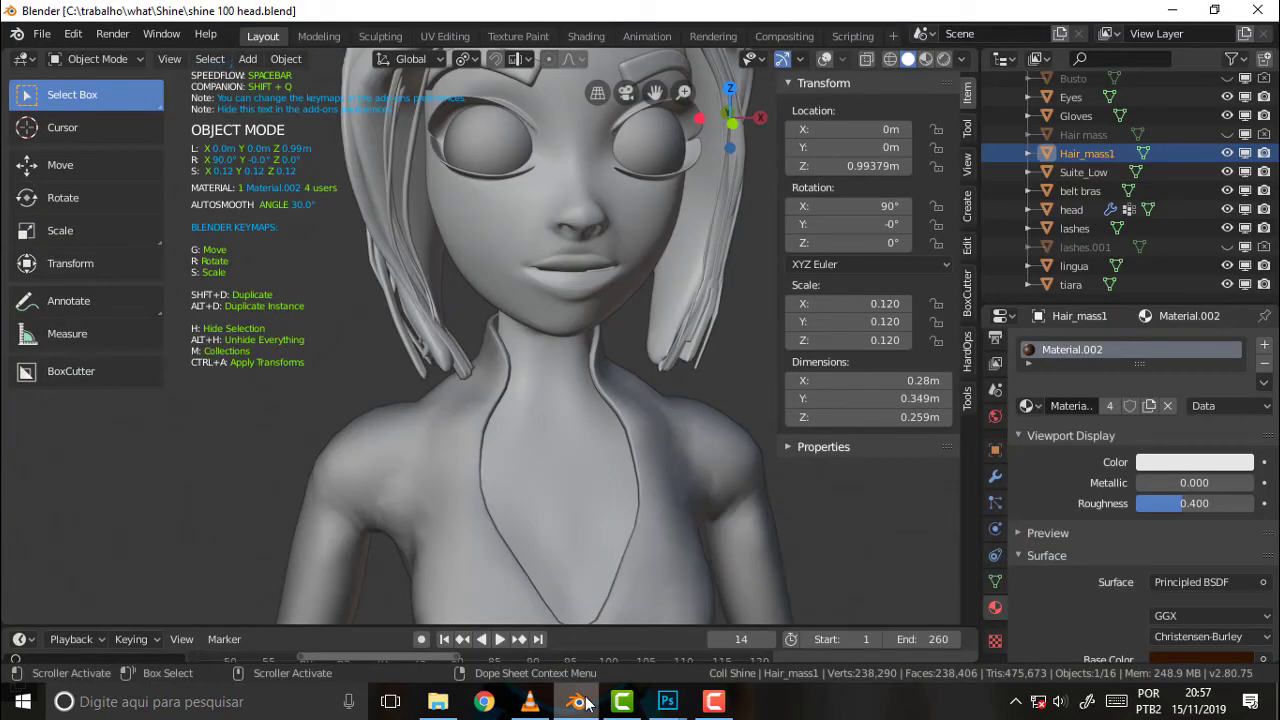
scroll(713, 408, "down", 5)
scroll(713, 406, "up", 2)
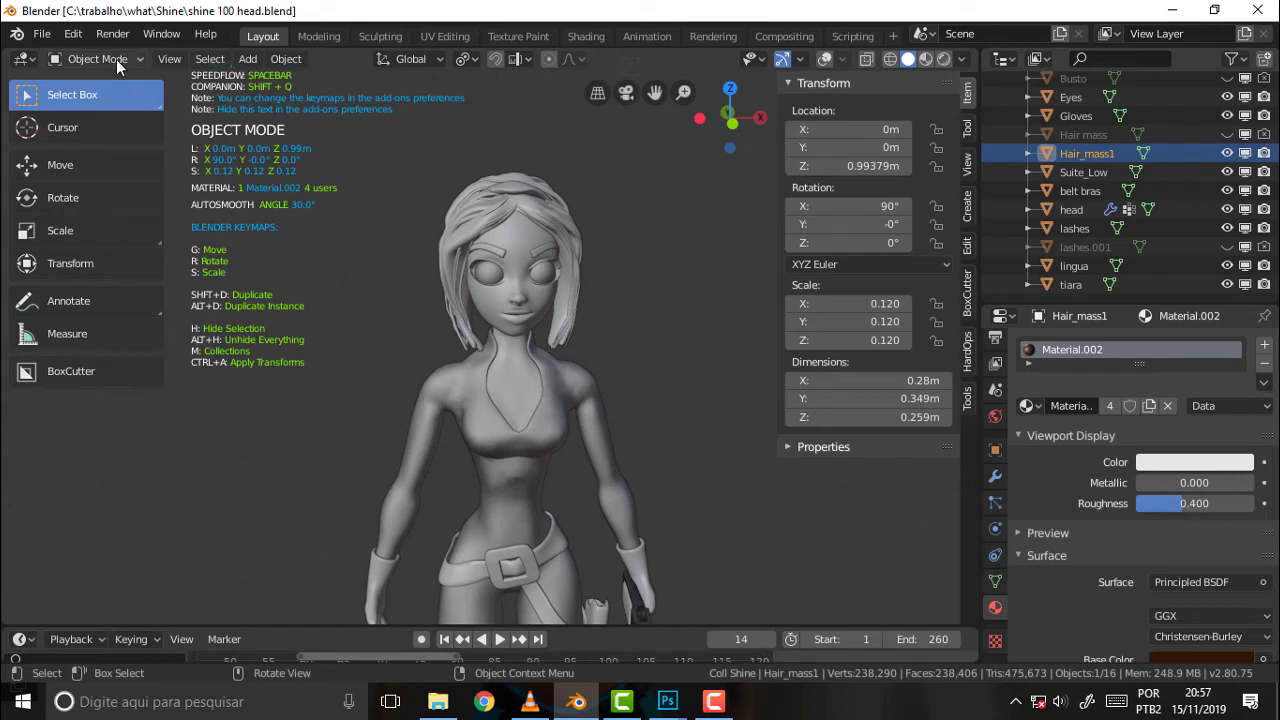
key("shift+a")
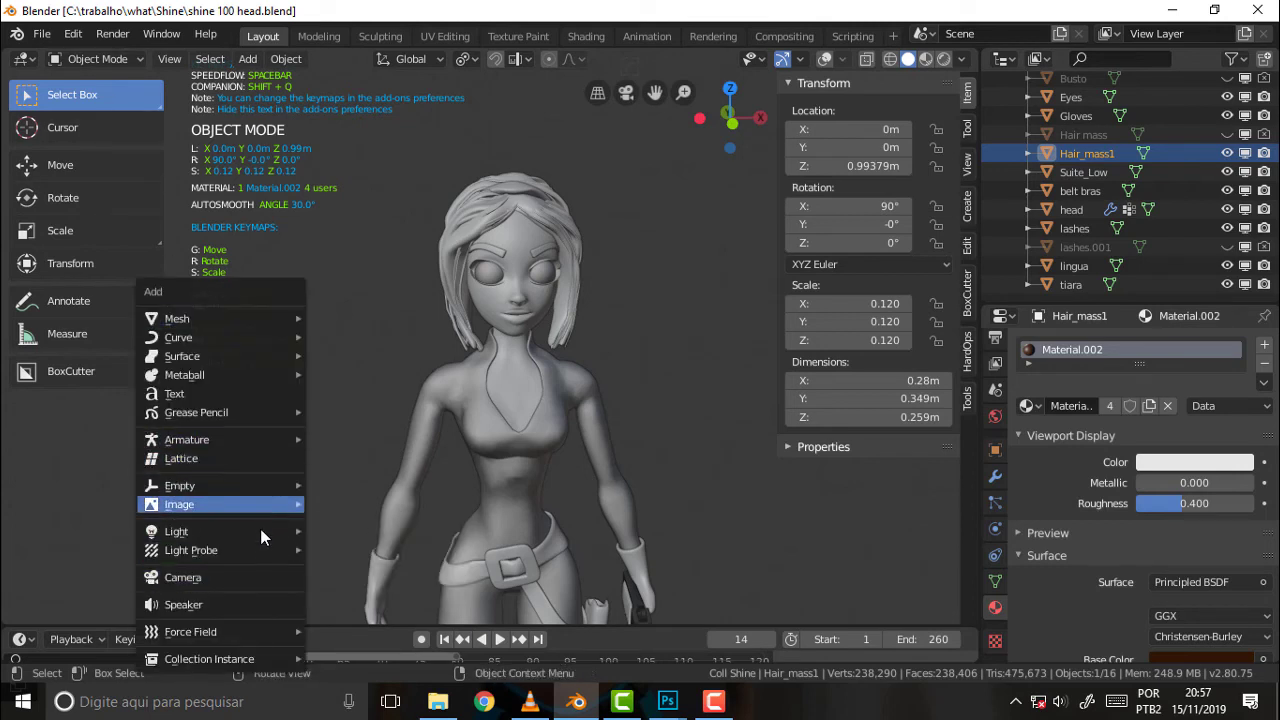
mouse_move(180, 504)
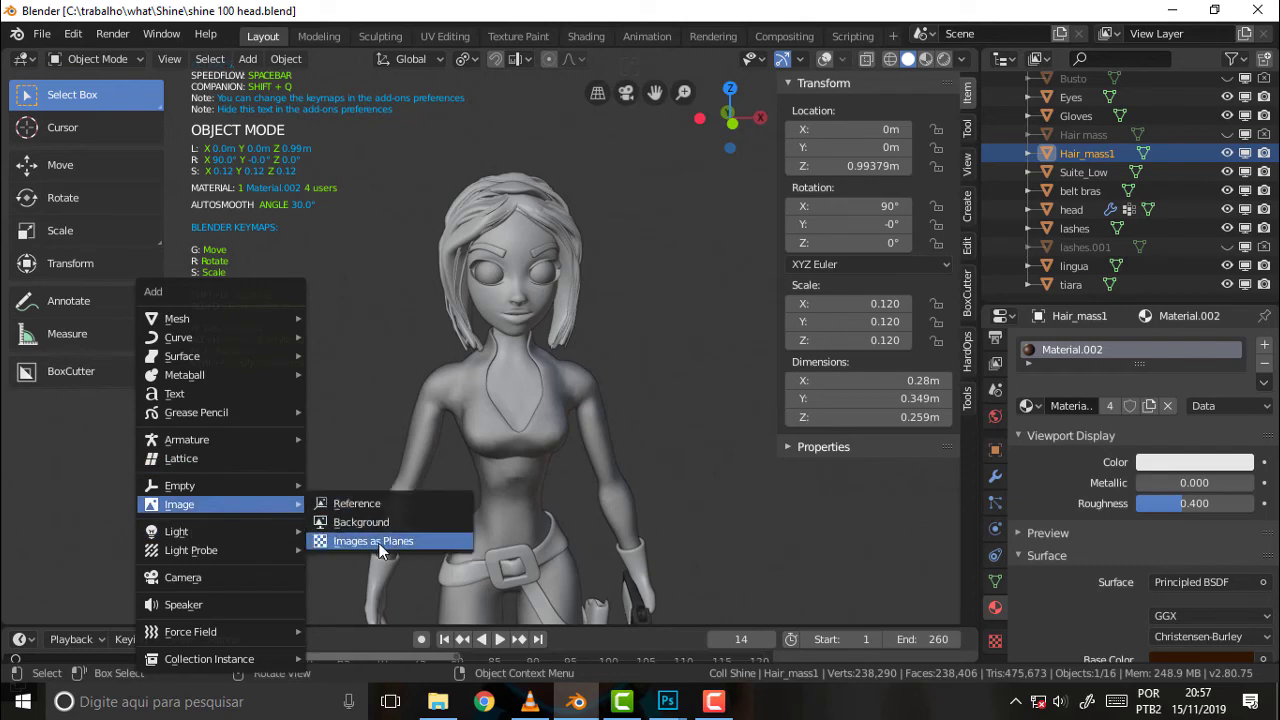
left_click(376, 541)
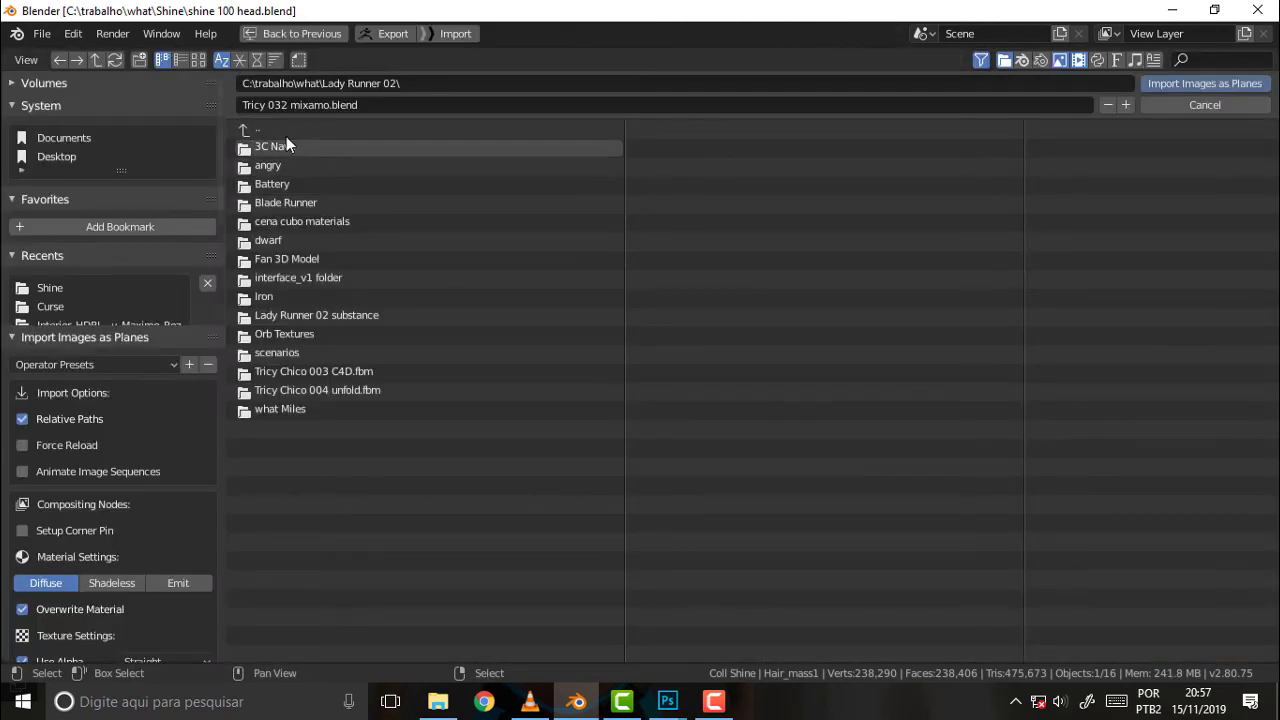
left_click(253, 131)
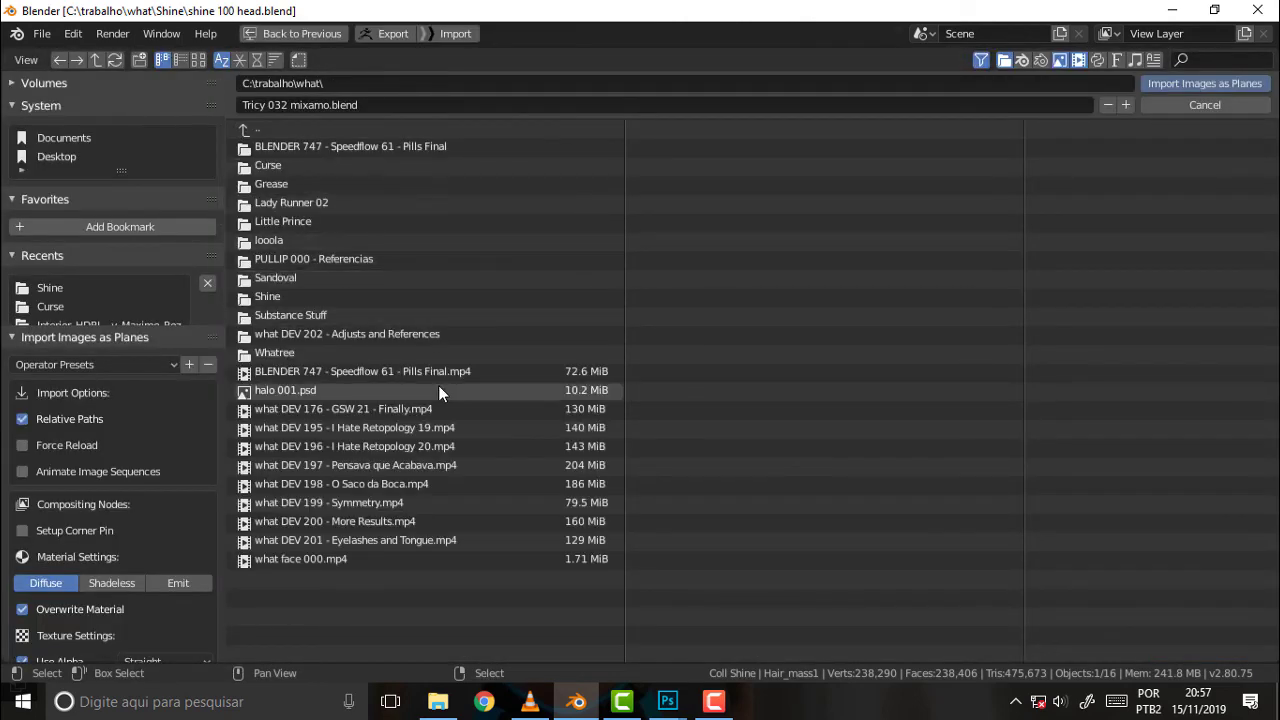
left_click(266, 168)
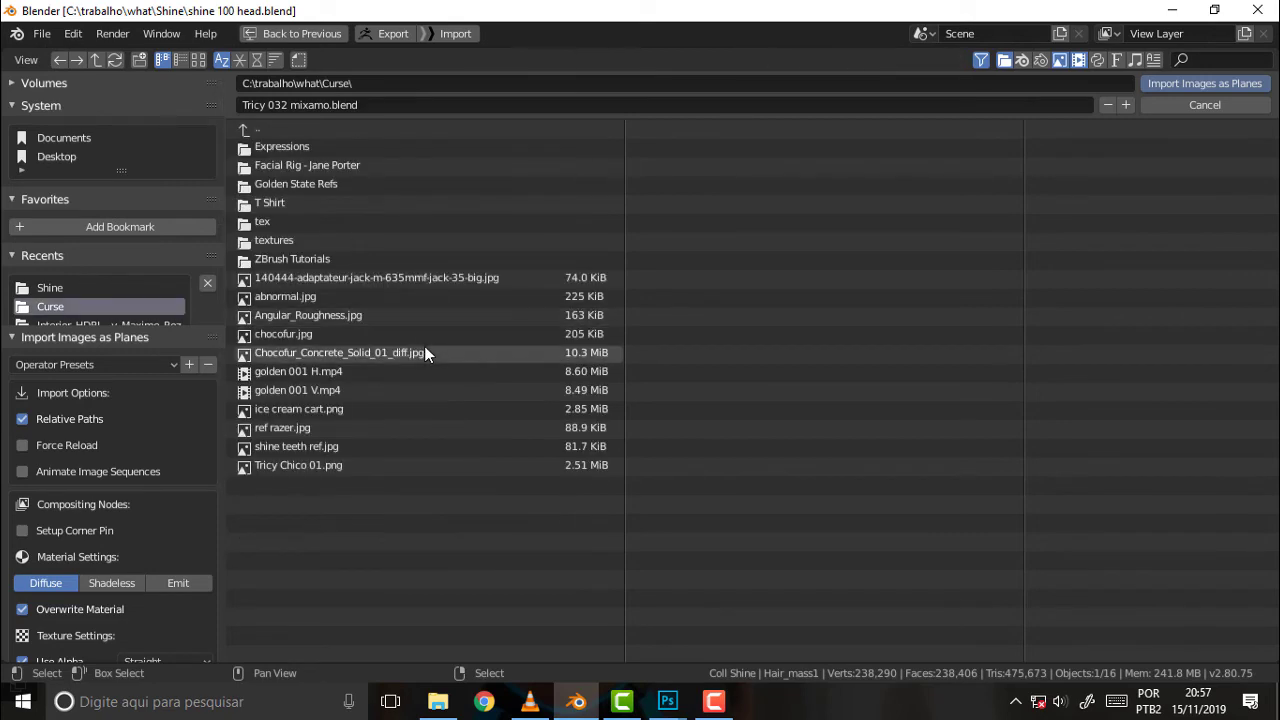
left_click(296, 446)
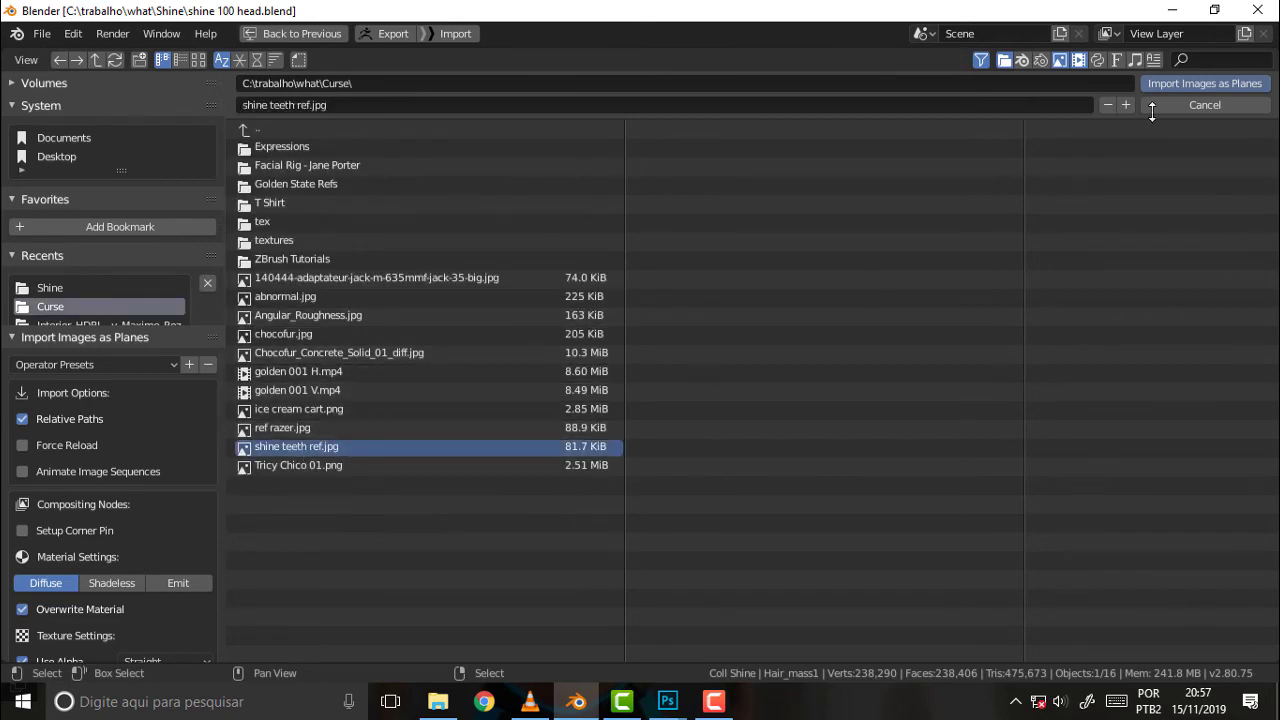
left_click(1204, 83)
scroll(614, 290, "down", 8)
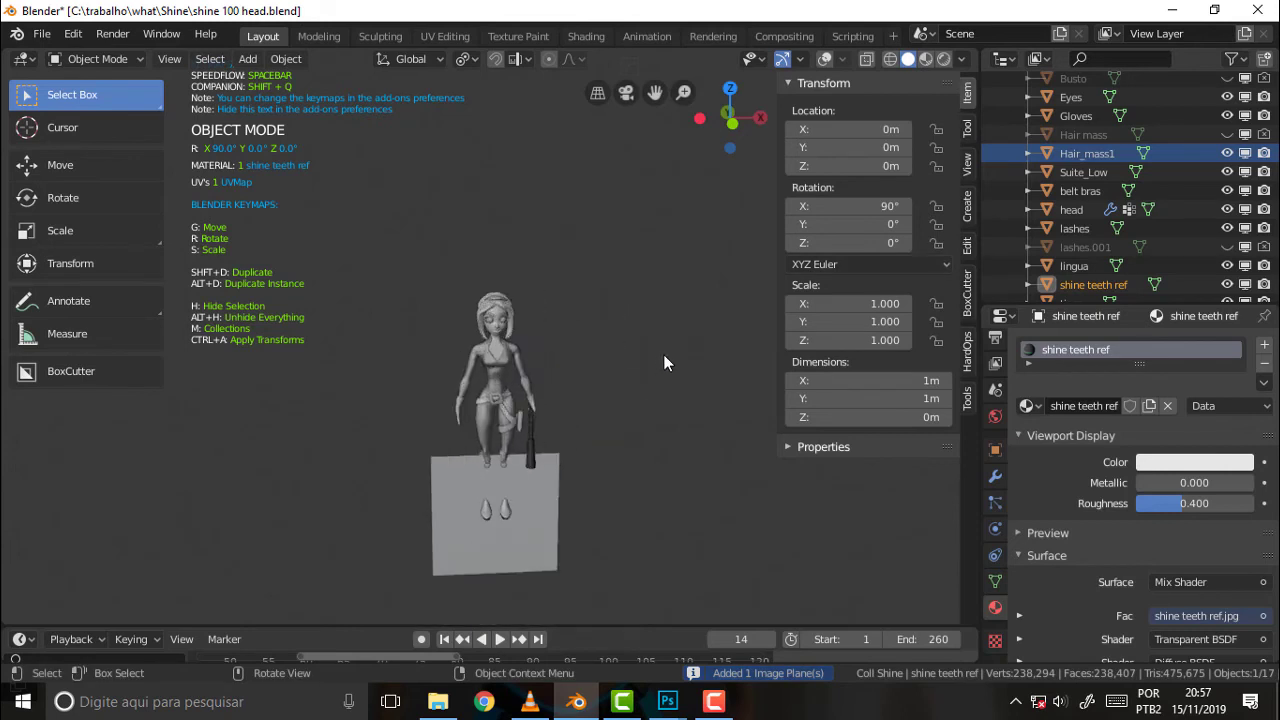
- Switch the viewport to Rendered shading and frame the character with the teeth image plane below
key("z")
left_click(777, 289)
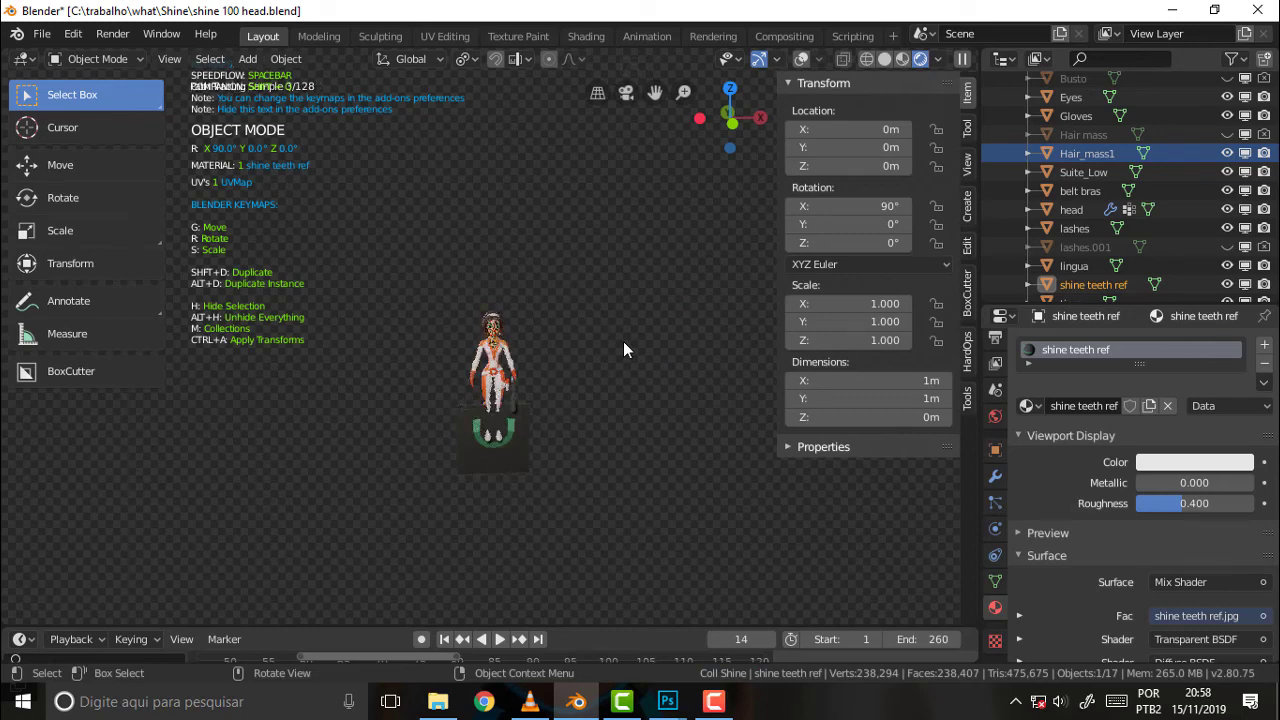
left_click_drag(654, 91, 657, 31)
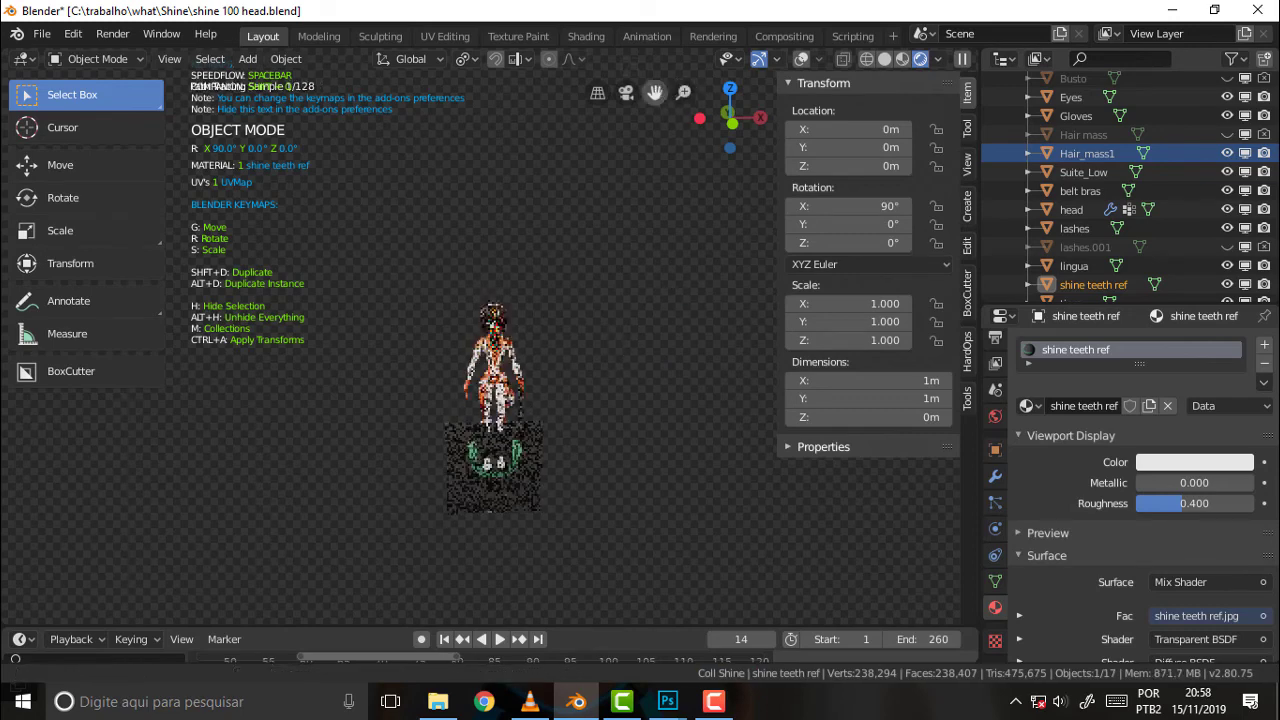
scroll(631, 266, "up", 2)
scroll(631, 268, "up", 1)
scroll(631, 275, "up", 2)
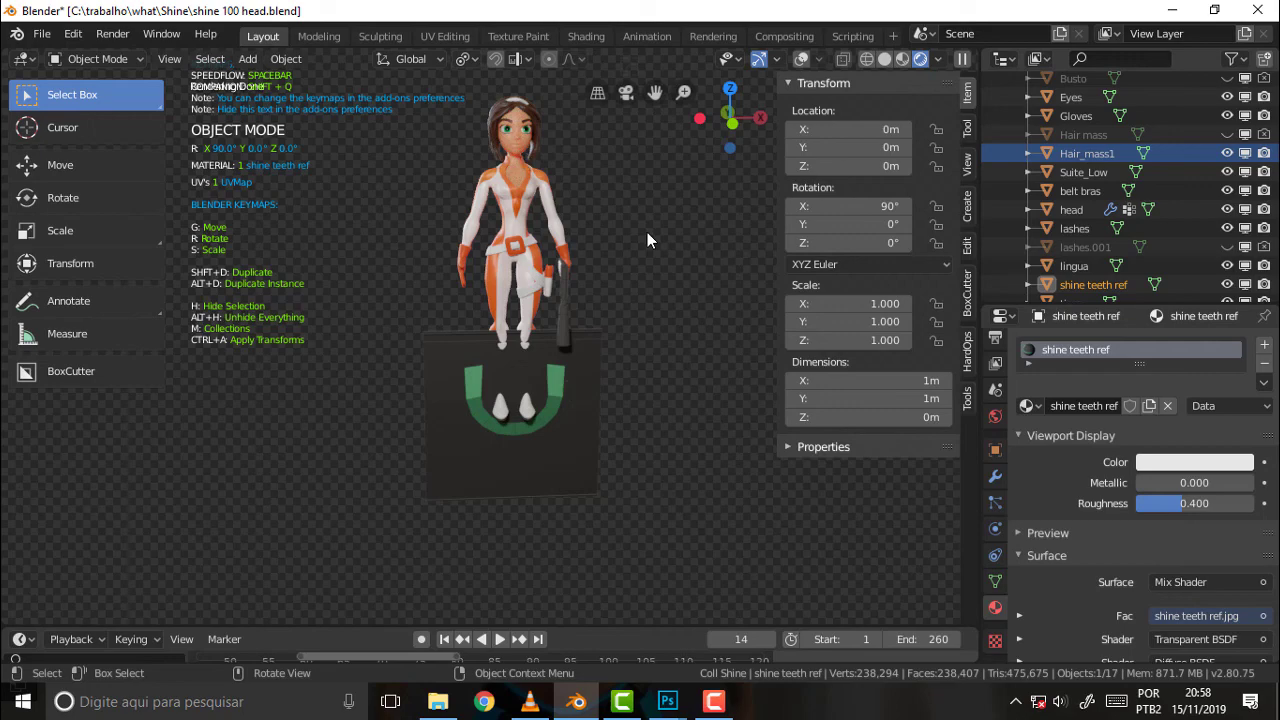
scroll(647, 232, "up", 3)
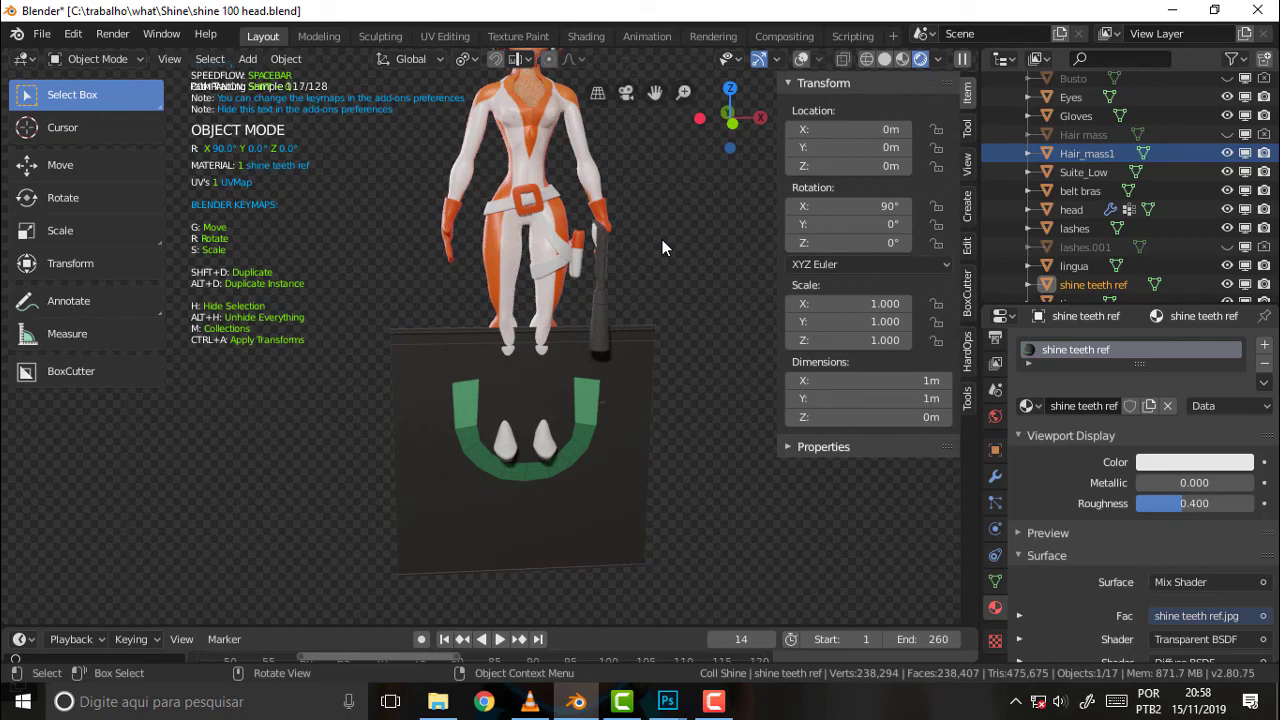
middle_click_drag(662, 239, 639, 203)
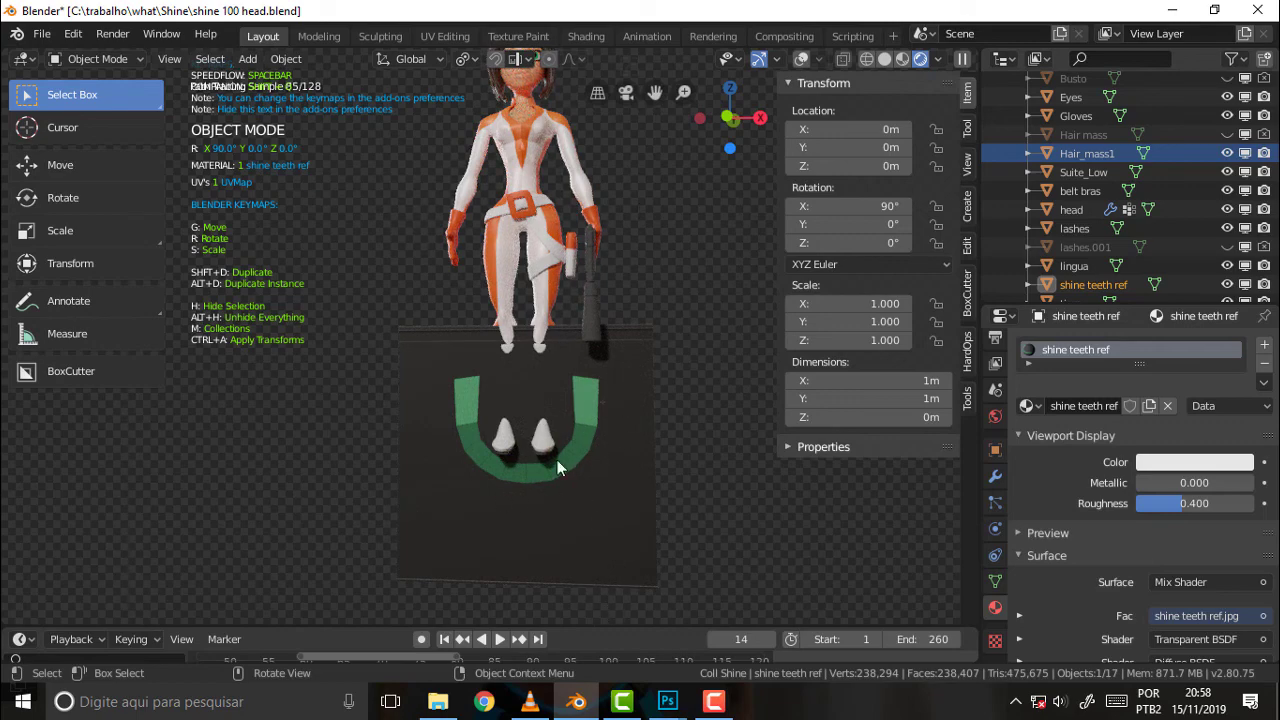
scroll(648, 429, "up", 2)
scroll(648, 429, "down", 2)
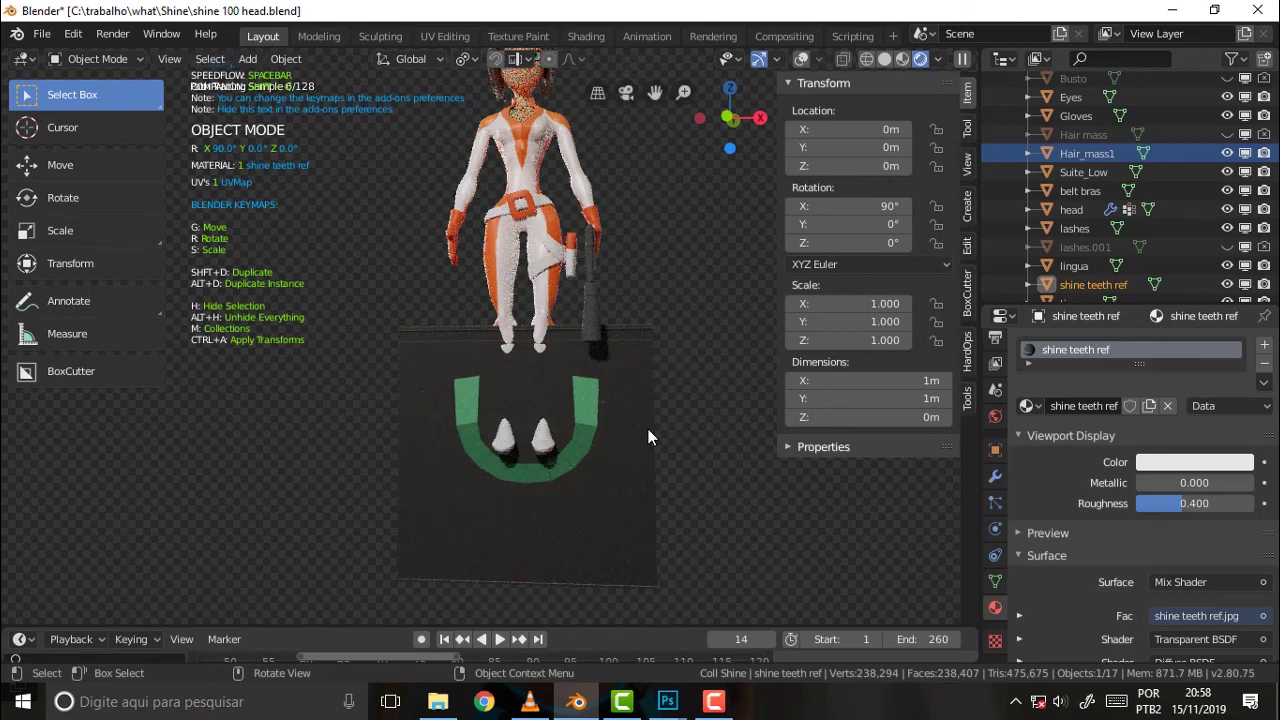